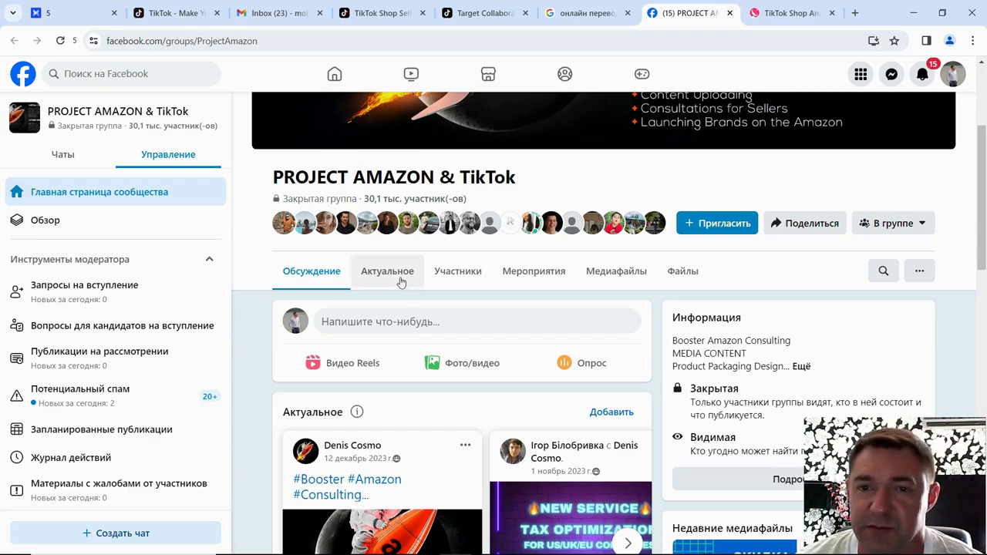
View the Manage Products page in TikTok Shop Seller Center and the Target Collaboration page in Affiliate Center
{"action": "left_click", "coordinate": [381, 13]}
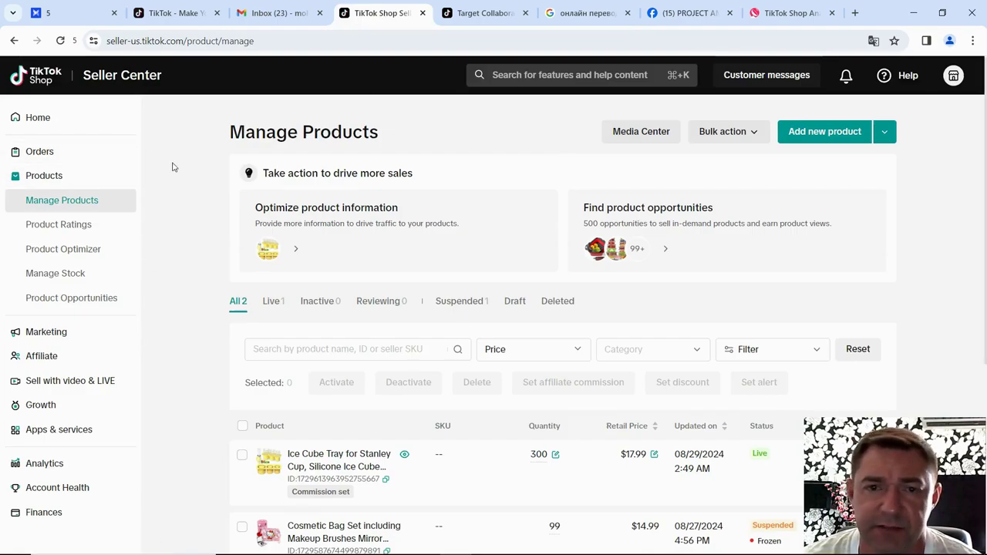
{"action": "left_click", "coordinate": [472, 13]}
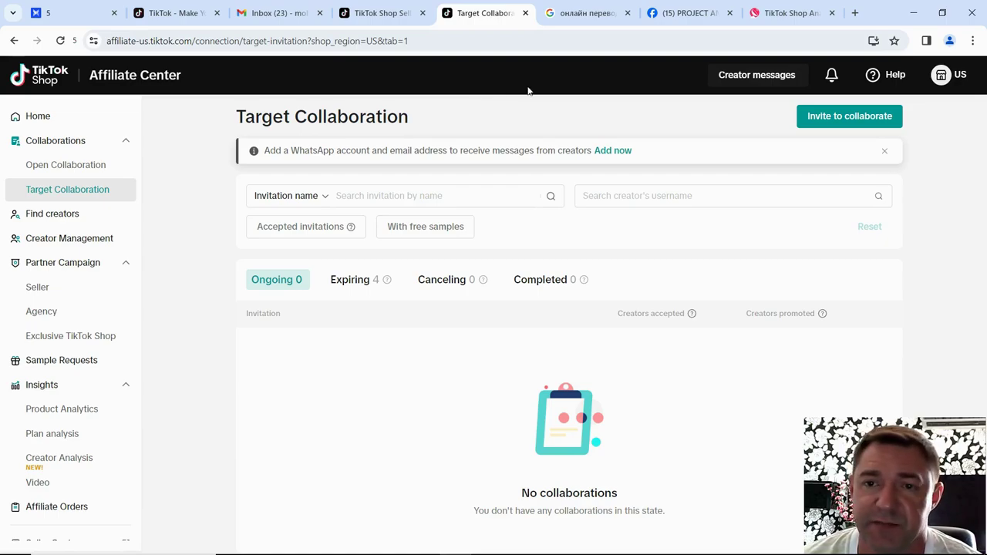
Switch to the browser window that has the Euka dashboard open
{"action": "mouse_move", "coordinate": [437, 536]}
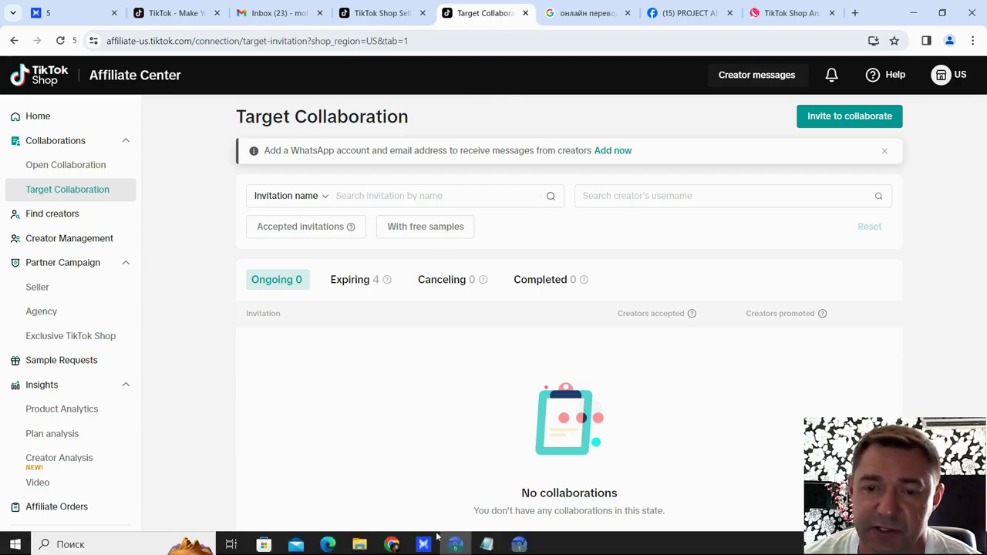
{"action": "left_click", "coordinate": [392, 543]}
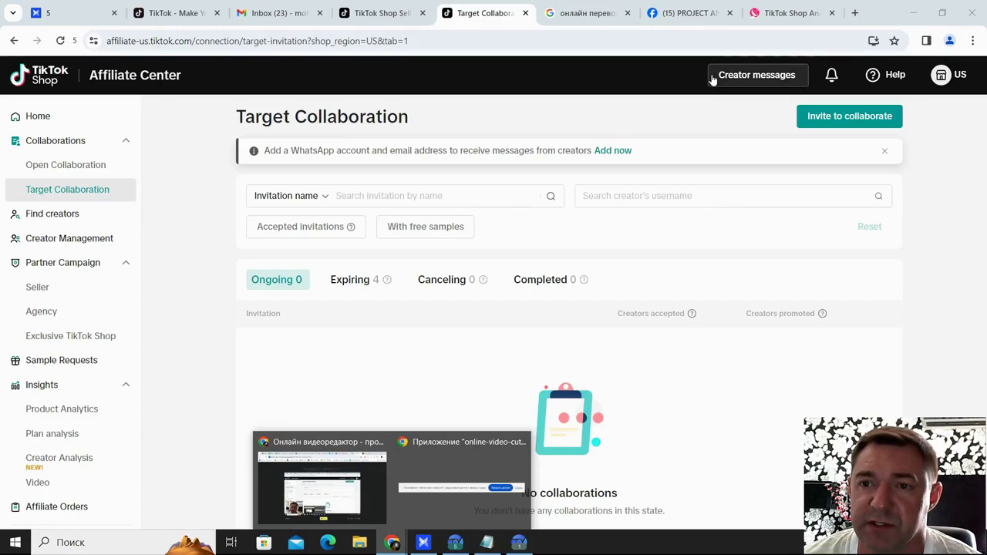
{"action": "left_click", "coordinate": [320, 486]}
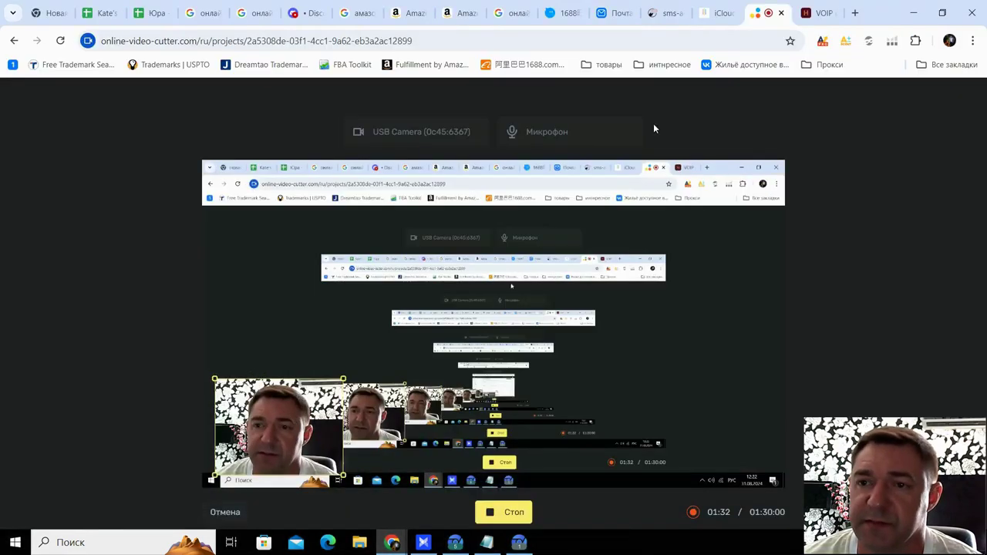
{"action": "left_click", "coordinate": [662, 13]}
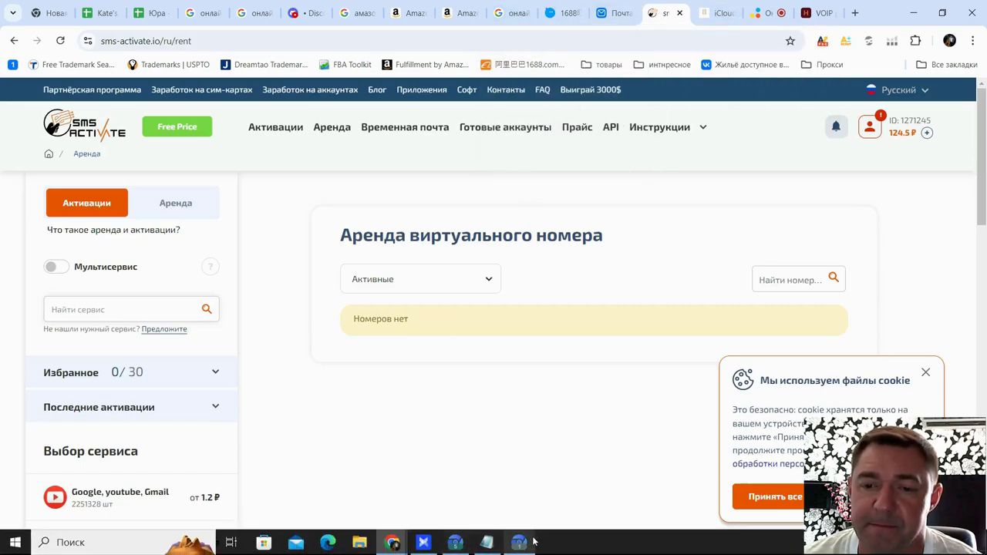
{"action": "left_click", "coordinate": [527, 542]}
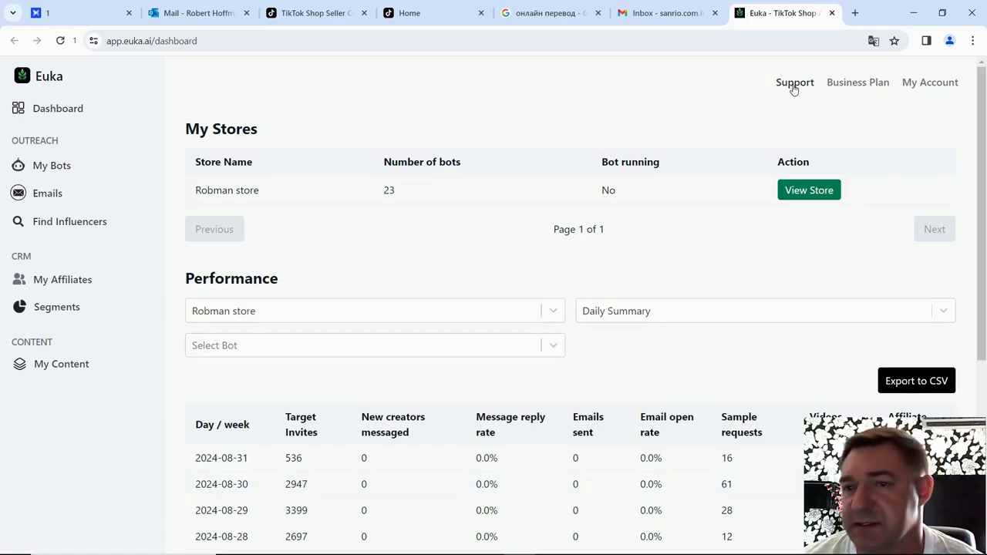
Review the message usage and current subscription on Euka's Business Plan page
{"action": "left_click", "coordinate": [846, 87]}
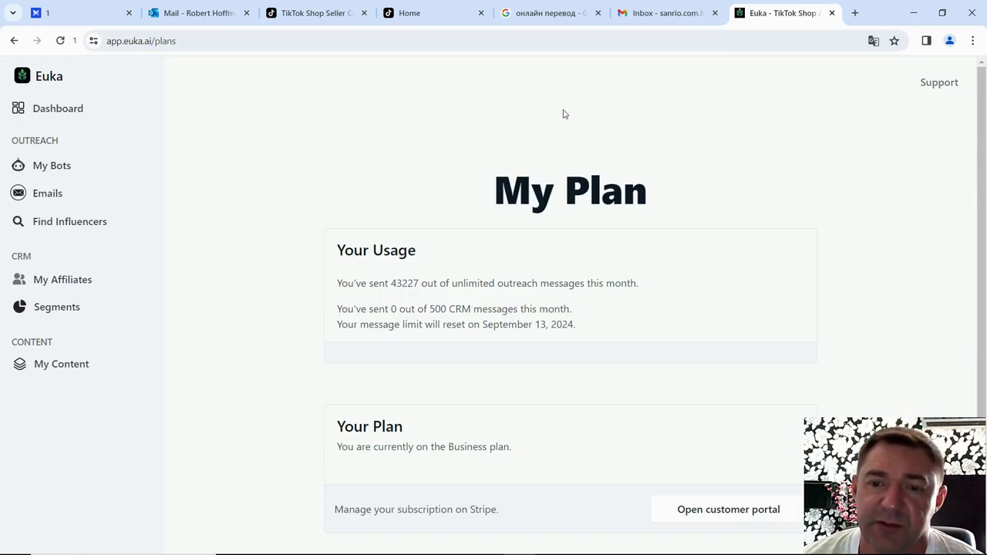
{"action": "scroll", "coordinate": [563, 114], "scroll_direction": "down", "scroll_amount": 2}
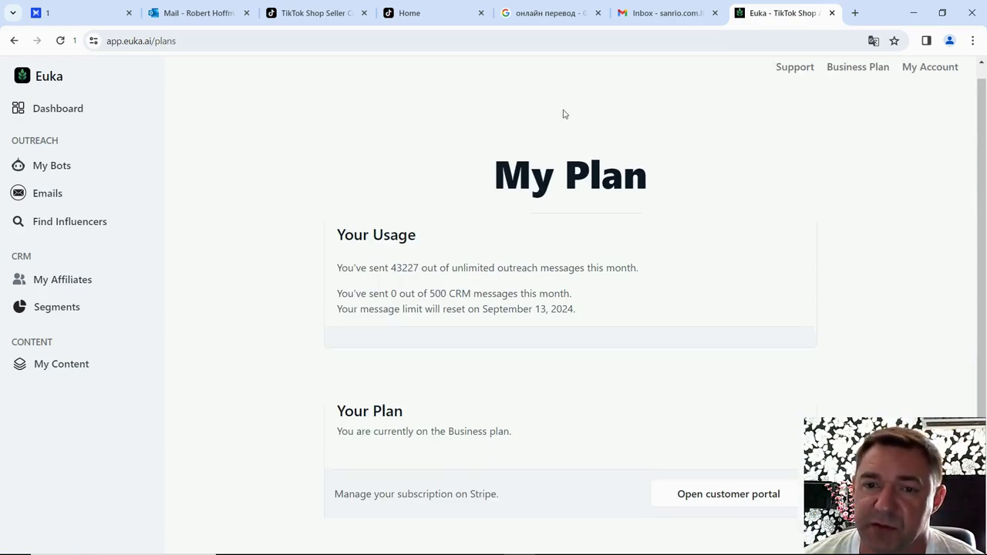
{"action": "scroll", "coordinate": [556, 178], "scroll_direction": "down", "scroll_amount": 1}
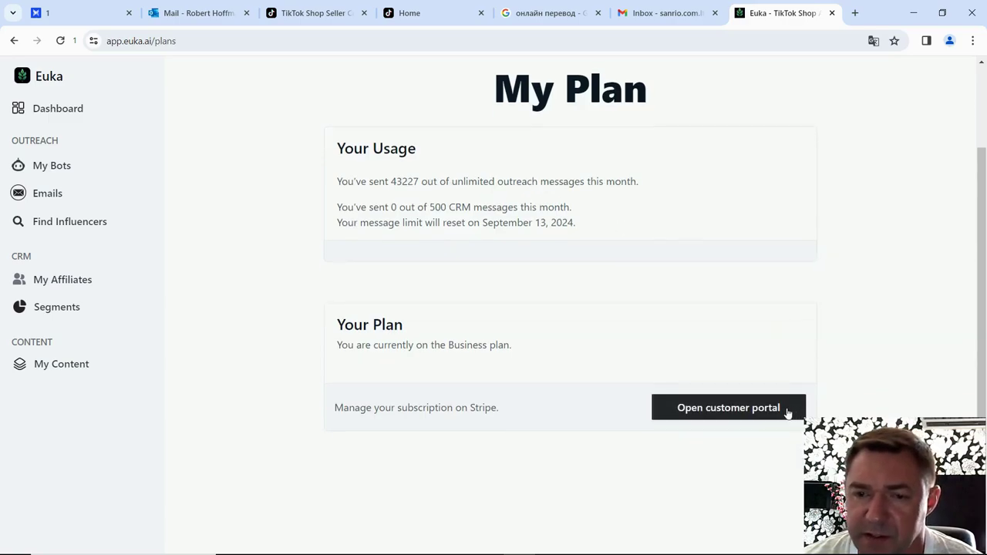
{"action": "left_click", "coordinate": [712, 408]}
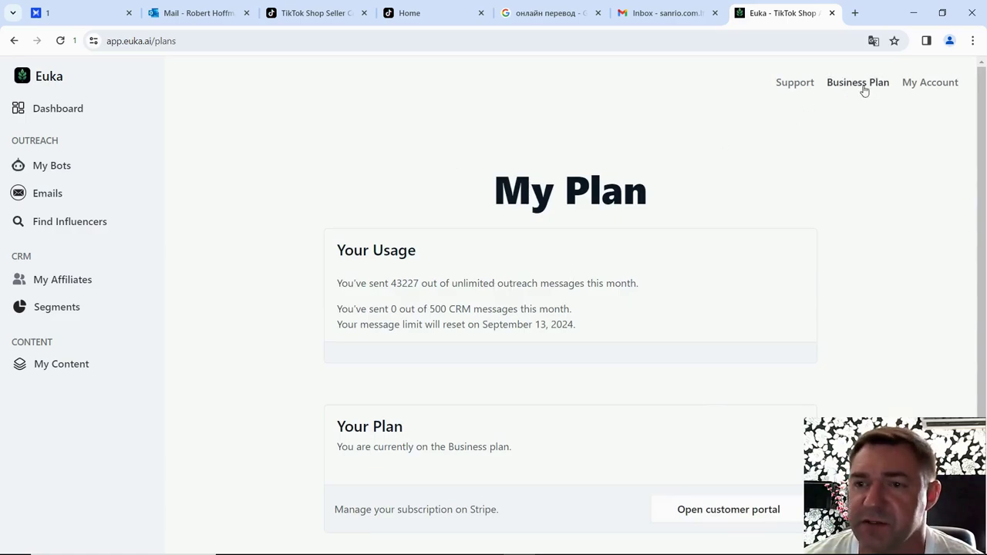
Open the Stripe customer portal from the account page and bring up the plan update options
{"action": "left_click", "coordinate": [930, 86]}
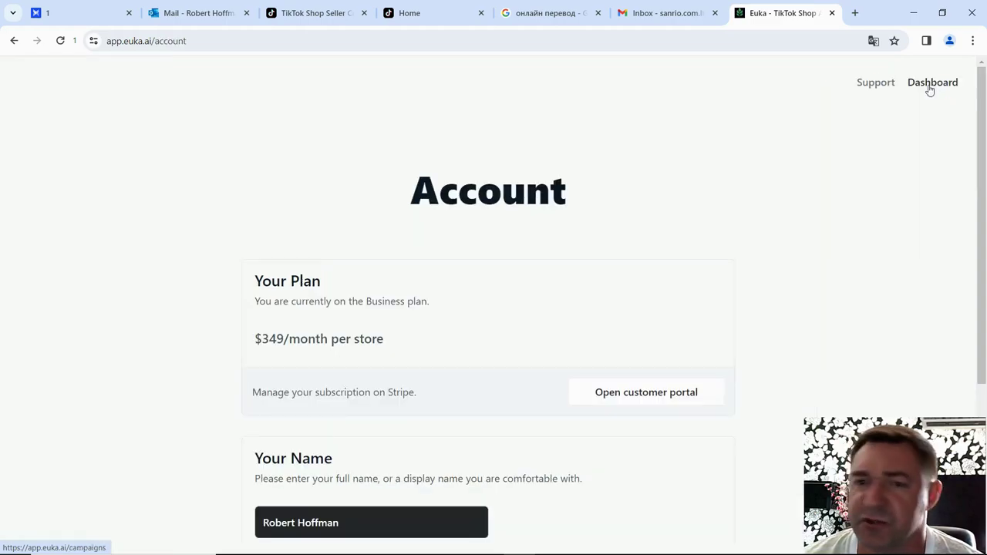
{"action": "scroll", "coordinate": [617, 306], "scroll_direction": "down", "scroll_amount": 1}
{"action": "left_click", "coordinate": [648, 332]}
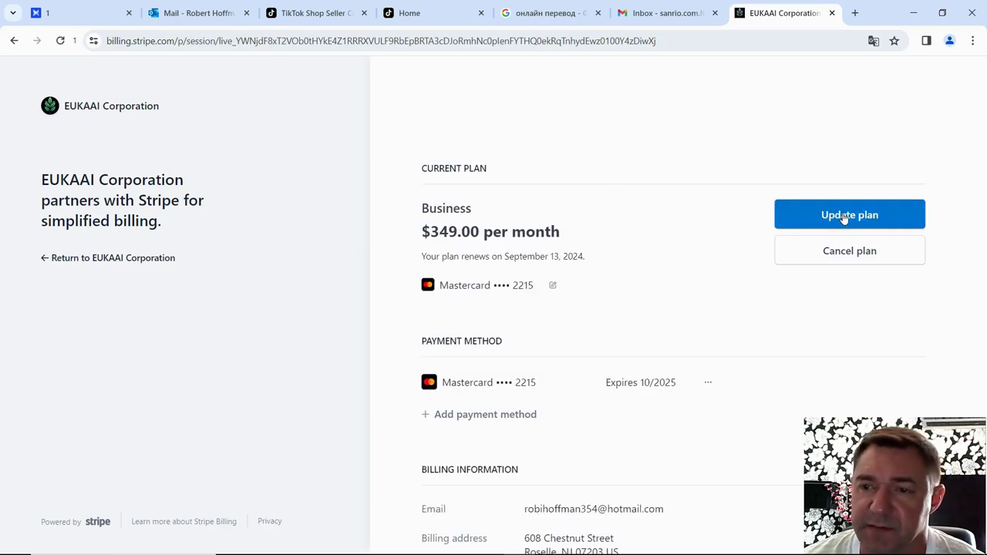
{"action": "left_click", "coordinate": [845, 219]}
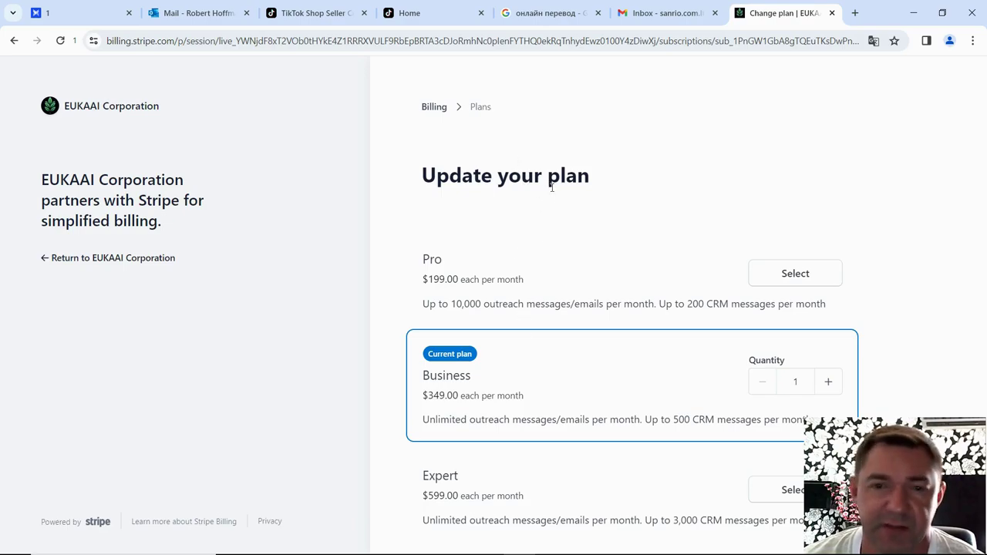
Compare the prices and message limits of the Pro, Business, Expert and Autopilot plans
{"action": "scroll", "coordinate": [515, 197], "scroll_direction": "down", "scroll_amount": 1}
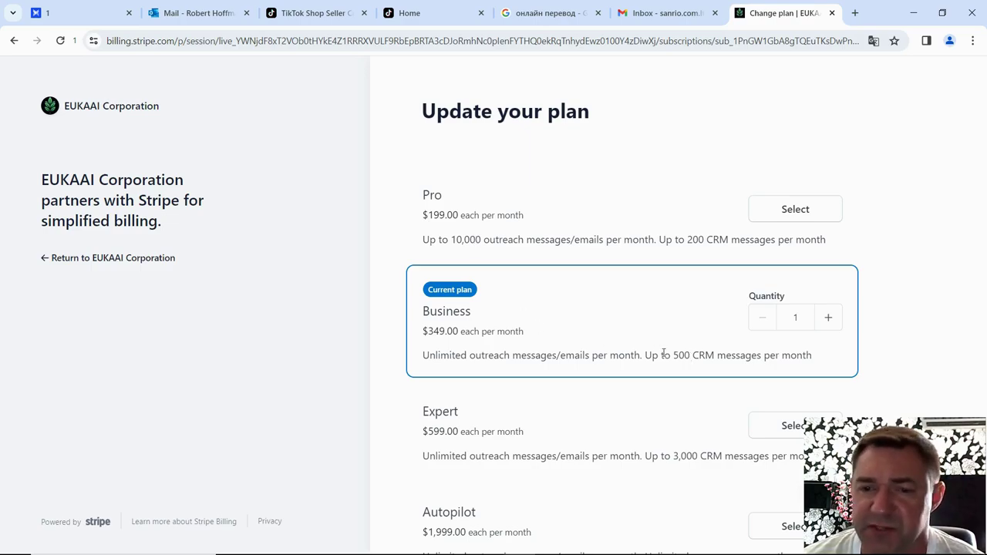
{"action": "scroll", "coordinate": [662, 320], "scroll_direction": "down", "scroll_amount": 1}
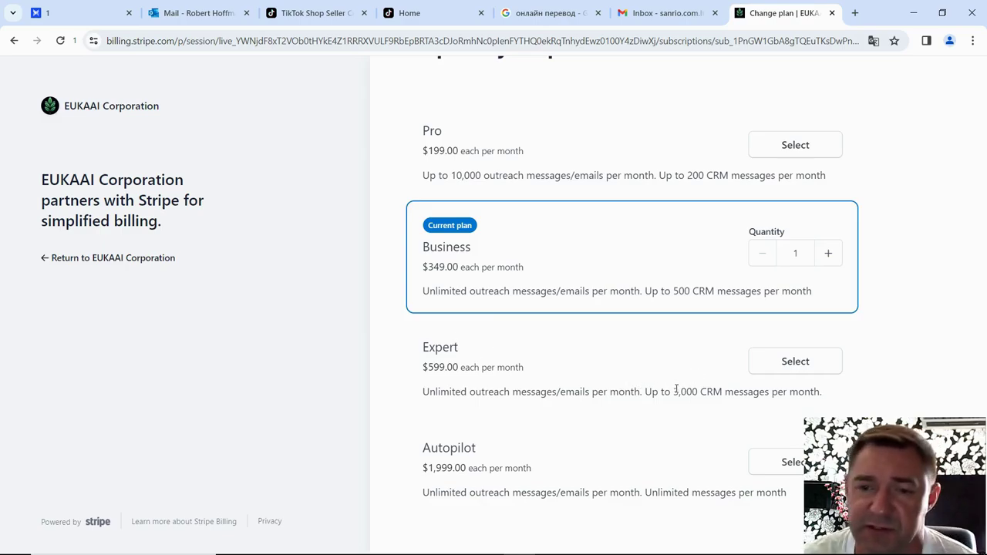
{"action": "scroll", "coordinate": [586, 356], "scroll_direction": "down", "scroll_amount": 1}
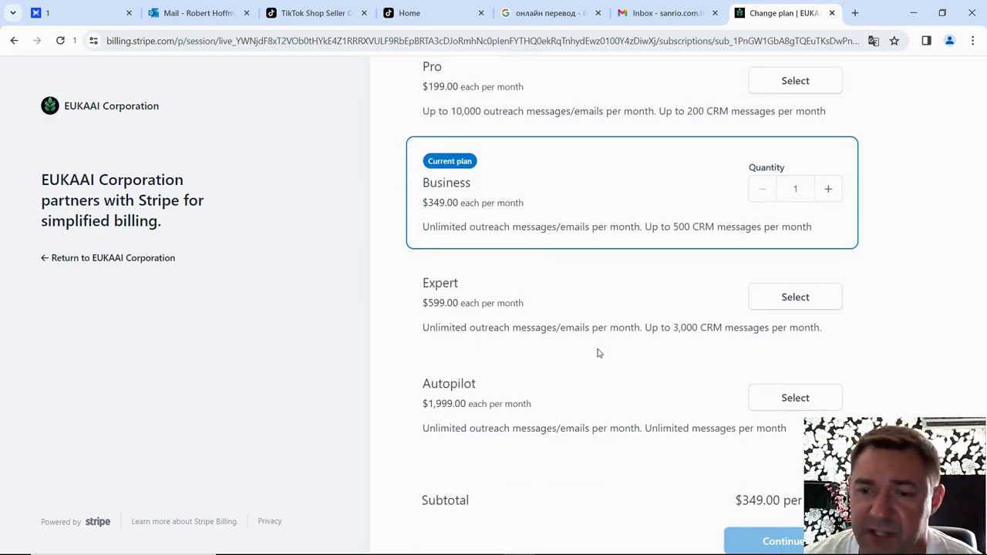
{"action": "scroll", "coordinate": [495, 398], "scroll_direction": "down", "scroll_amount": 1}
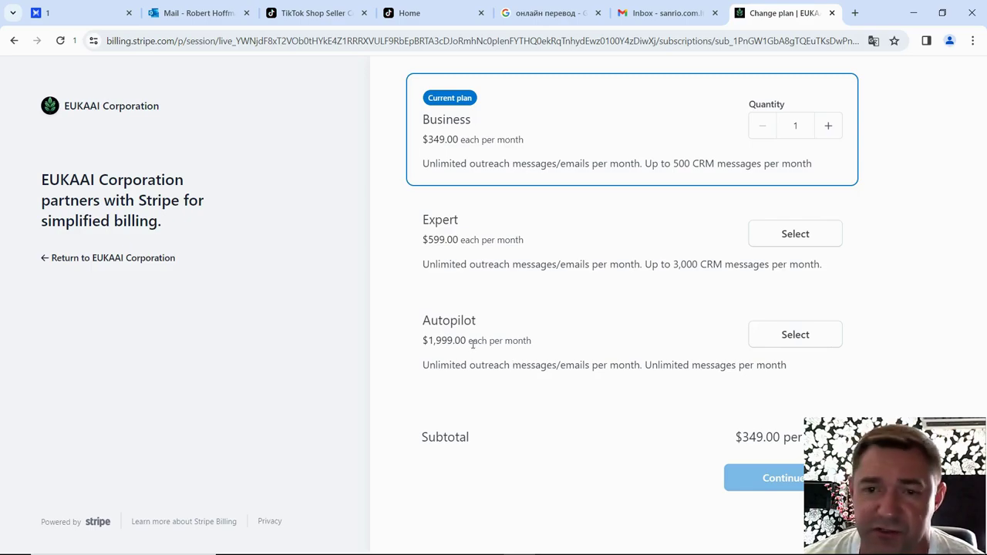
{"action": "scroll", "coordinate": [472, 345], "scroll_direction": "up", "scroll_amount": 2}
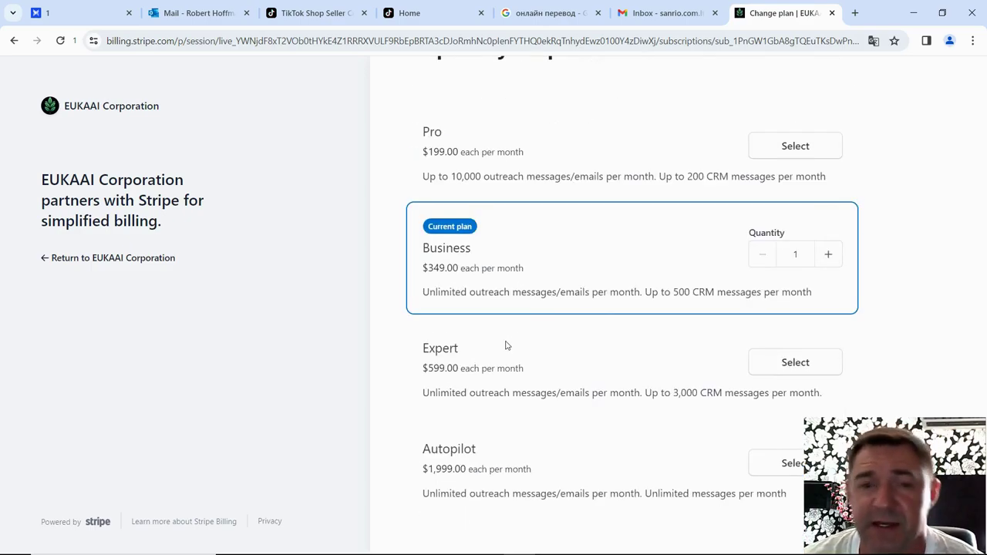
{"action": "scroll", "coordinate": [516, 308], "scroll_direction": "up", "scroll_amount": 2}
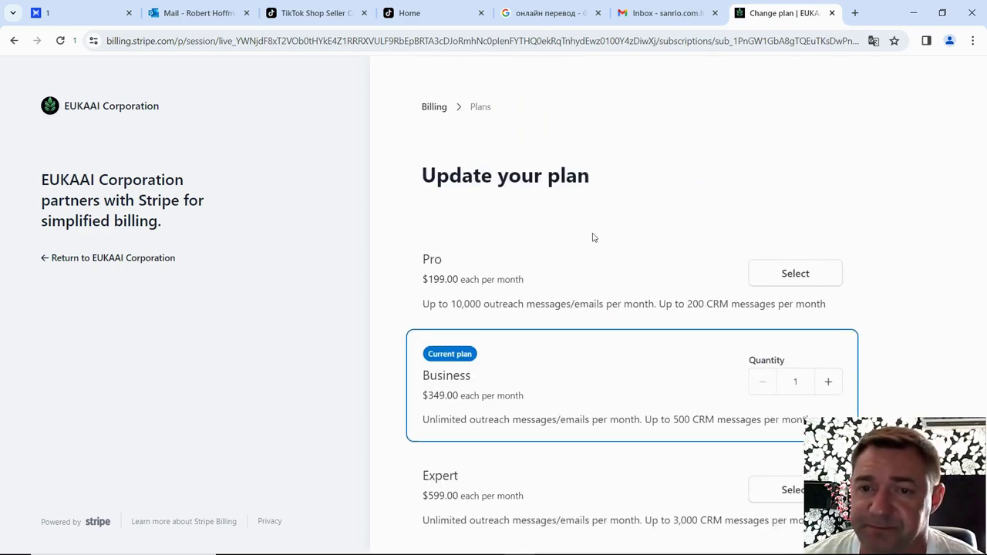
{"action": "scroll", "coordinate": [591, 236], "scroll_direction": "down", "scroll_amount": 4}
{"action": "scroll", "coordinate": [544, 304], "scroll_direction": "down", "scroll_amount": 1}
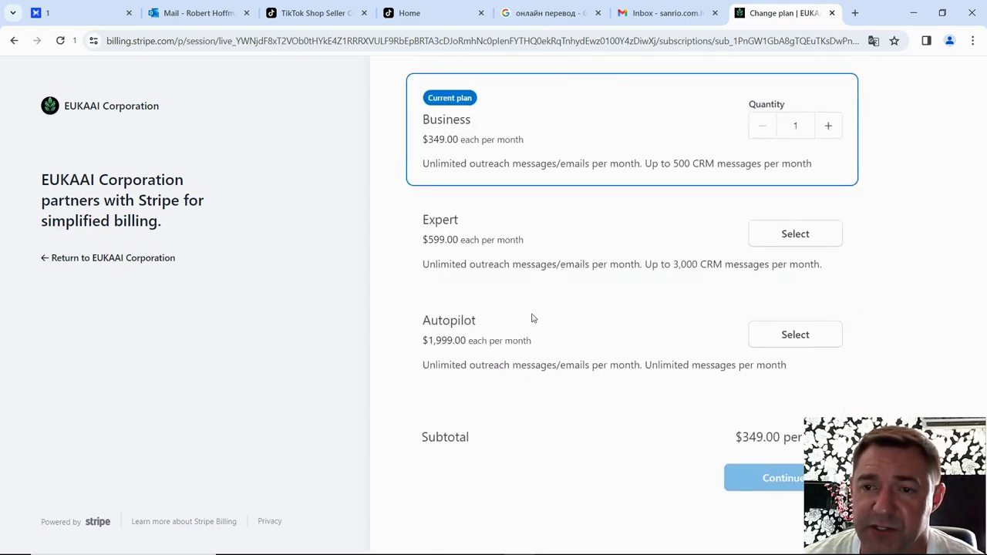
{"action": "scroll", "coordinate": [552, 291], "scroll_direction": "up", "scroll_amount": 4}
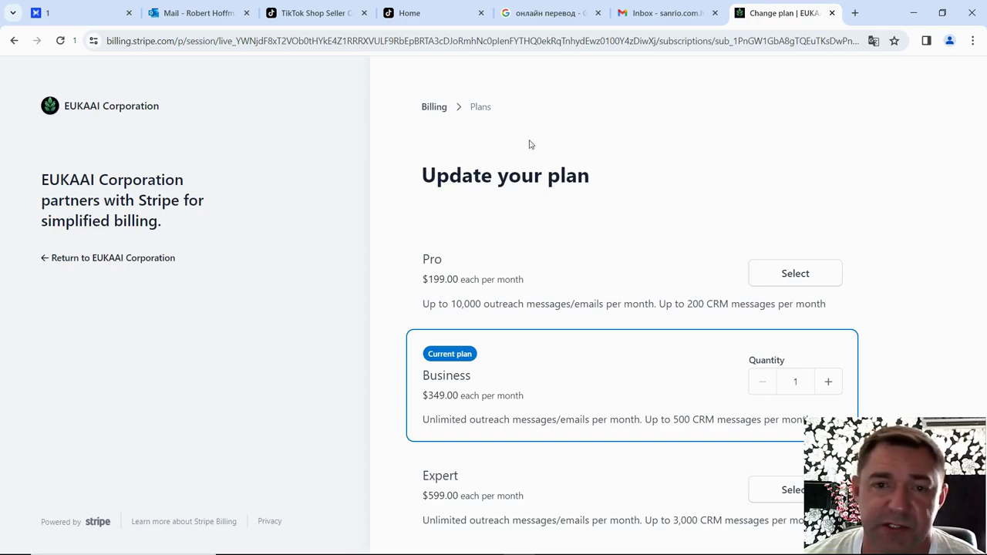
Leave the Stripe billing pages without changing the plan and return to the Euka dashboard
{"action": "left_click", "coordinate": [436, 107]}
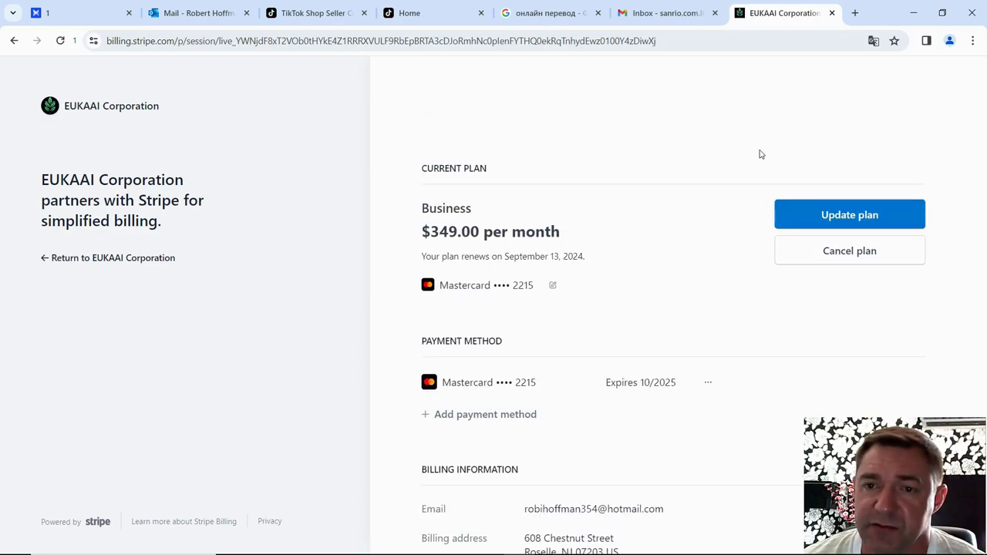
{"action": "left_click", "coordinate": [13, 41]}
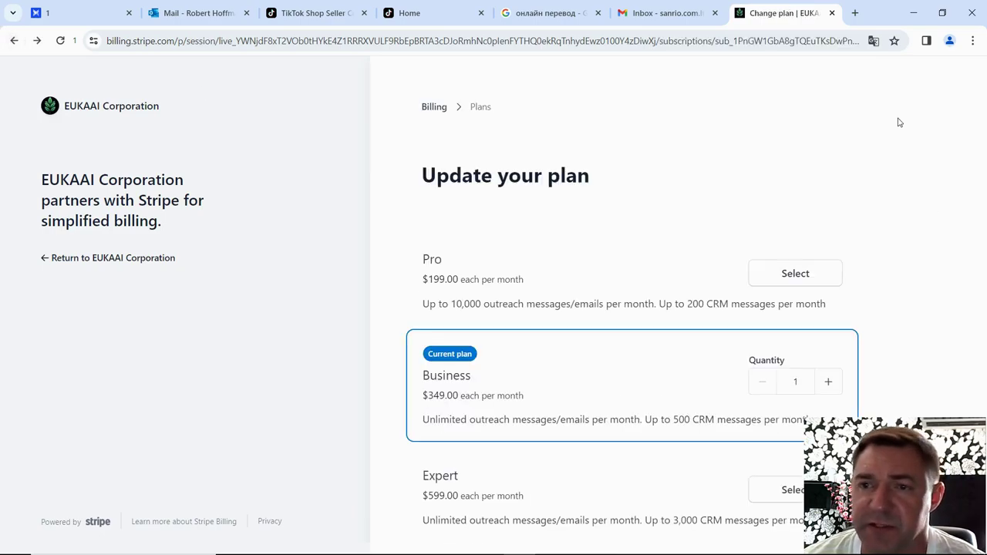
{"action": "left_click", "coordinate": [12, 41]}
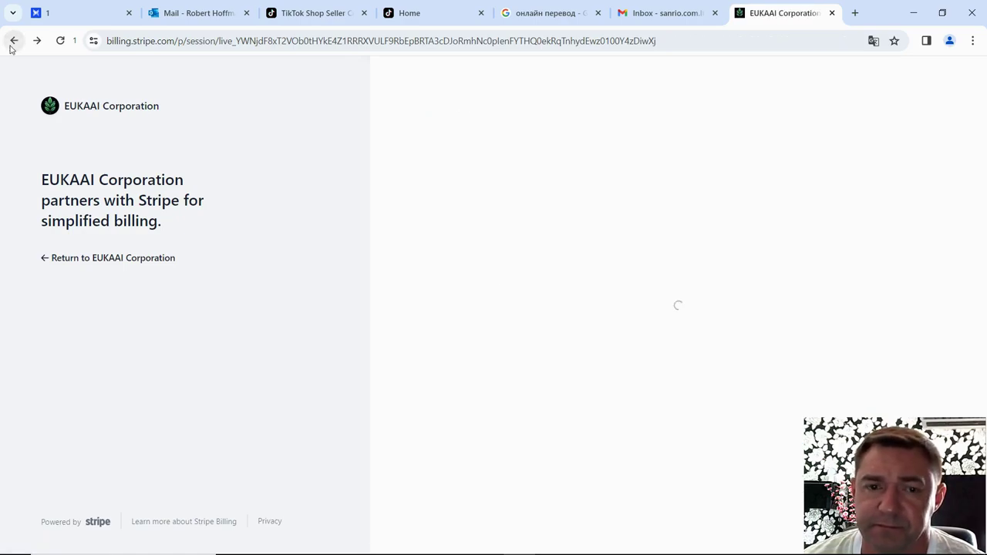
{"action": "left_click", "coordinate": [11, 47]}
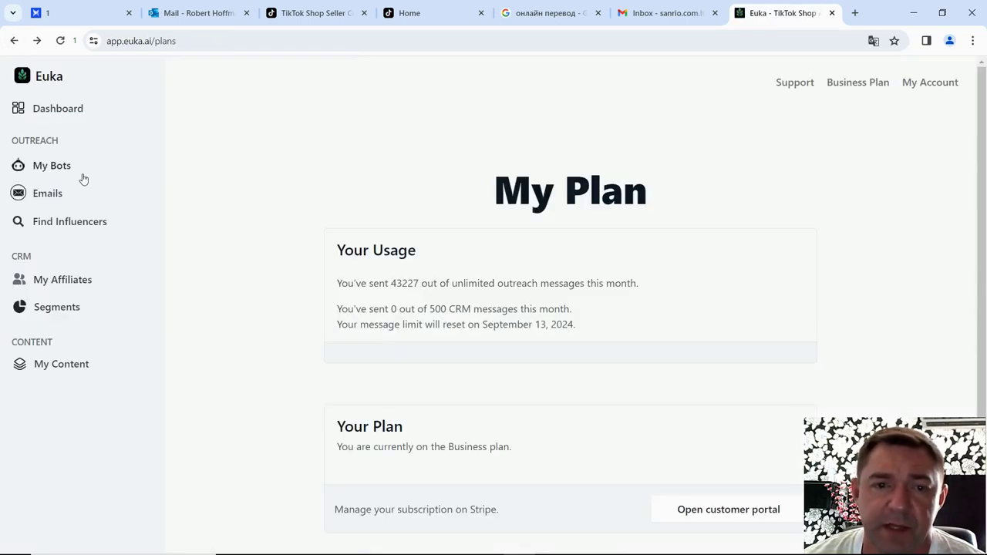
{"action": "left_click", "coordinate": [58, 117]}
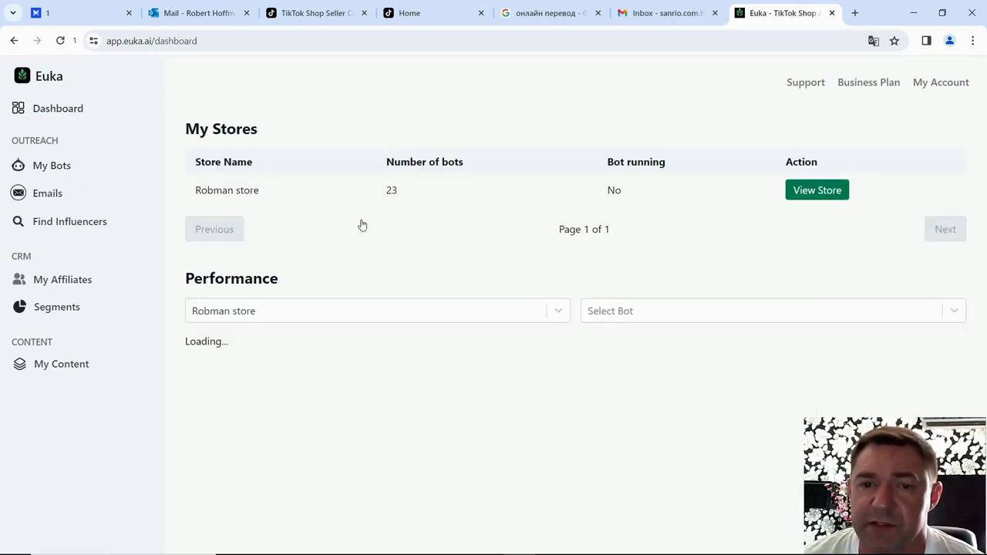
Open the My Bots page and examine the active bots with their message types, creators reached and replies
{"action": "left_click", "coordinate": [50, 167]}
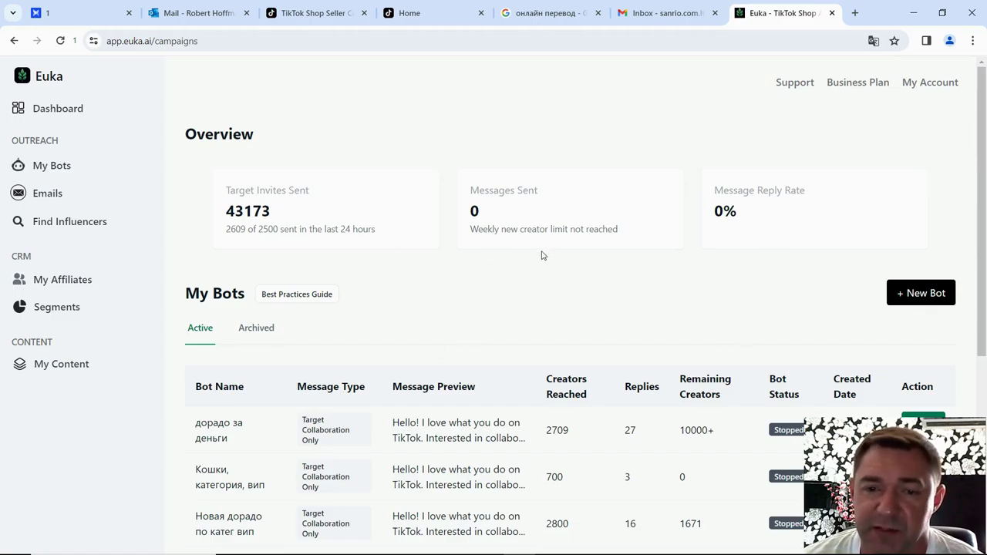
{"action": "scroll", "coordinate": [541, 255], "scroll_direction": "down", "scroll_amount": 1}
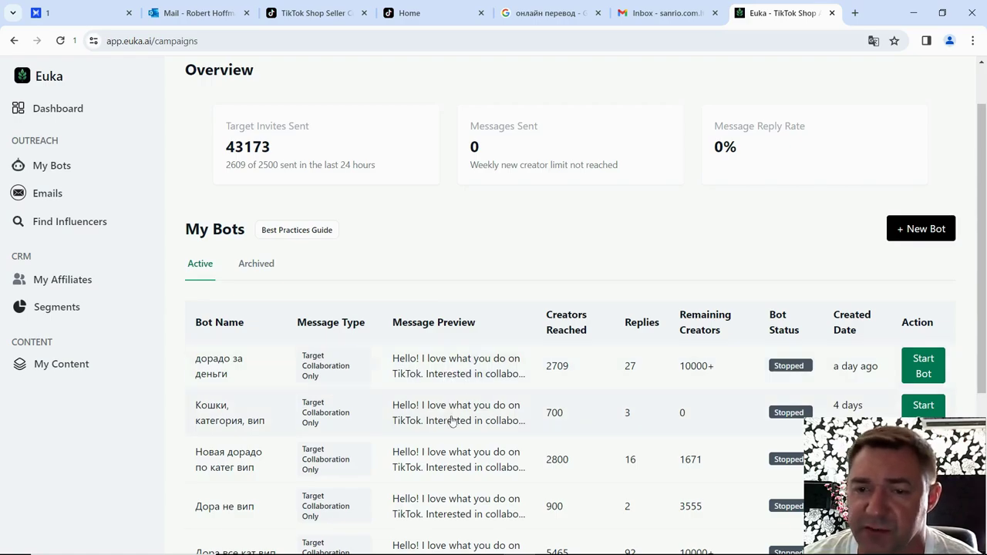
{"action": "scroll", "coordinate": [553, 352], "scroll_direction": "down", "scroll_amount": 2}
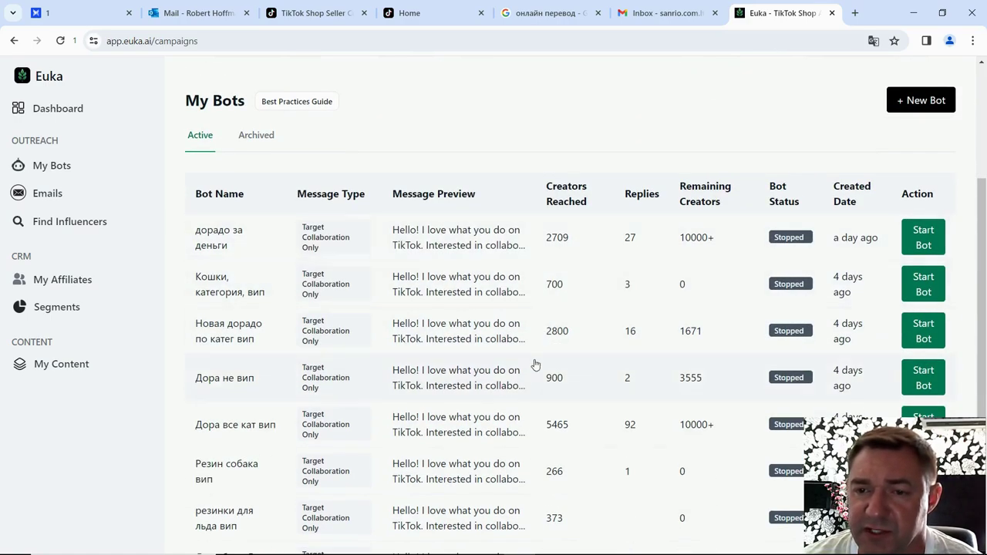
Start the bot "дорадо за деньги" and stop it again
{"action": "scroll", "coordinate": [536, 364], "scroll_direction": "up", "scroll_amount": 1}
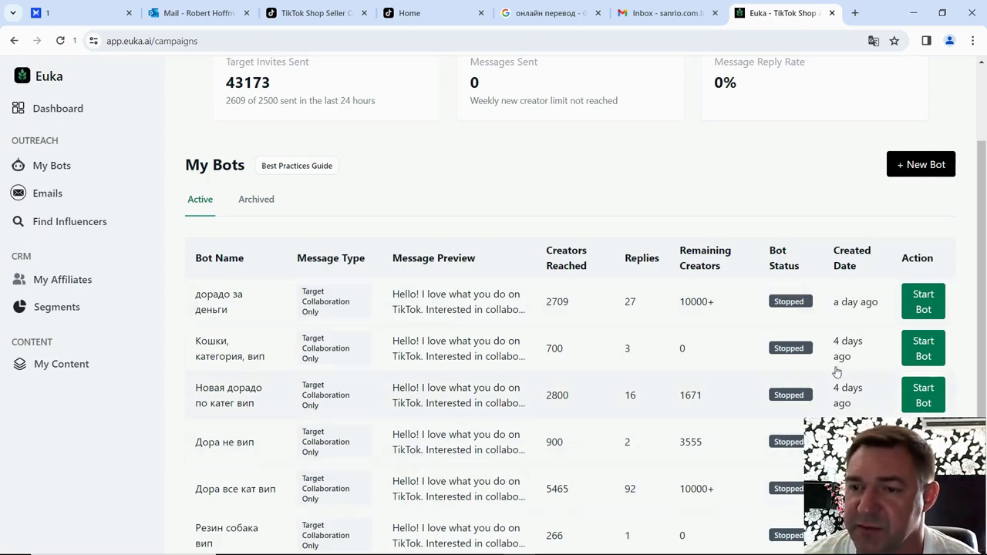
{"action": "left_click", "coordinate": [927, 303]}
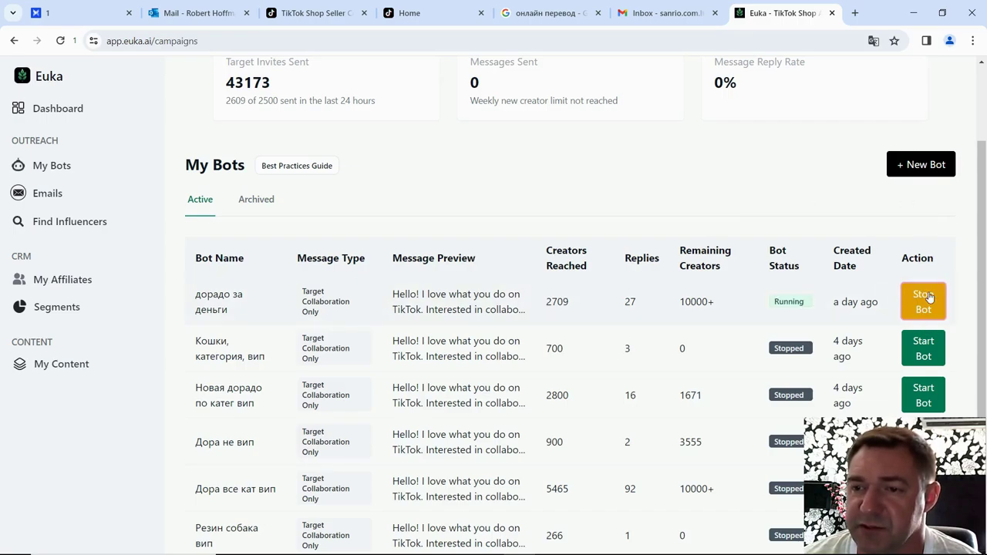
{"action": "left_click", "coordinate": [929, 297]}
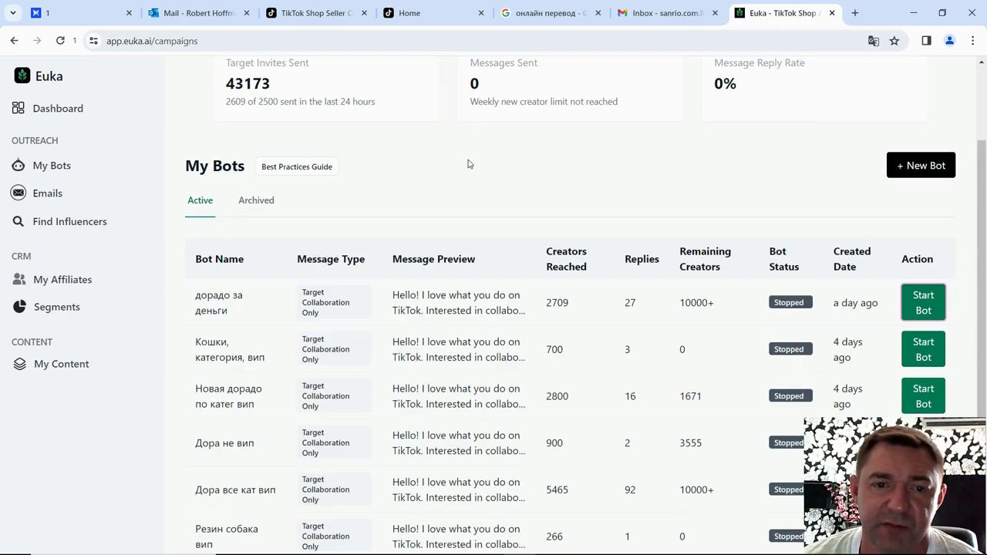
View the Email Campaigns page and return to the My Bots overview
{"action": "scroll", "coordinate": [468, 164], "scroll_direction": "up", "scroll_amount": 1}
{"action": "left_click", "coordinate": [46, 197]}
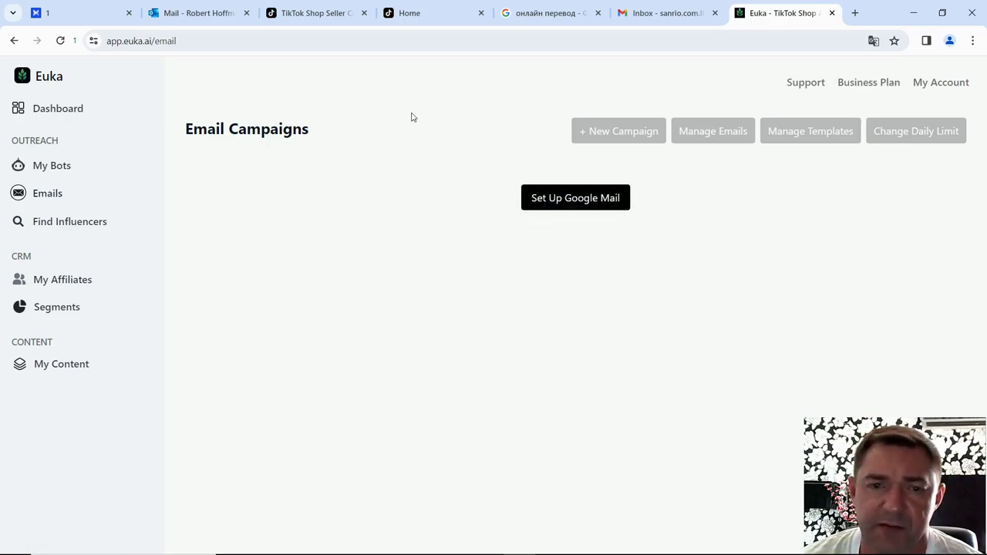
{"action": "left_click", "coordinate": [42, 169]}
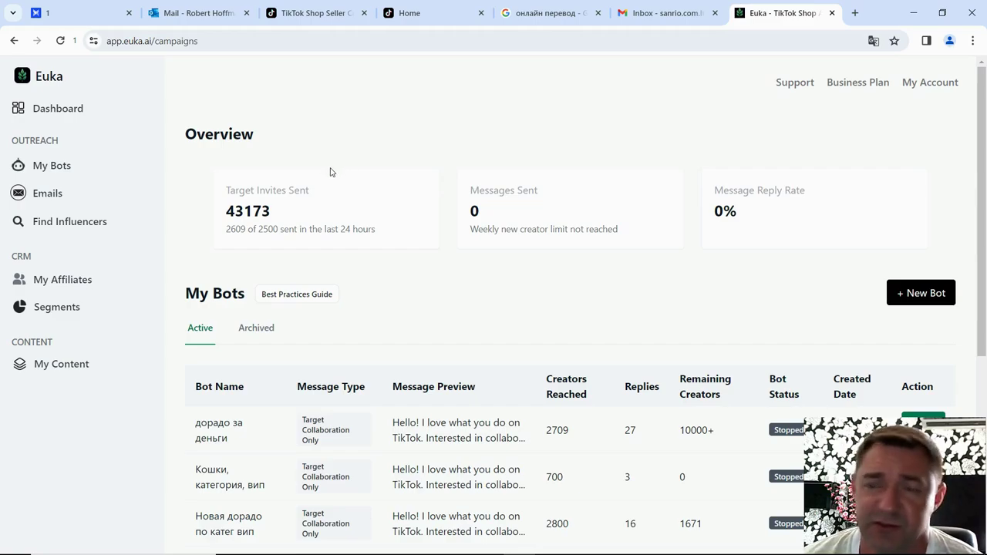
View the Email Campaigns page, open Find Influencers and check its search field without entering a query
{"action": "left_click", "coordinate": [50, 199]}
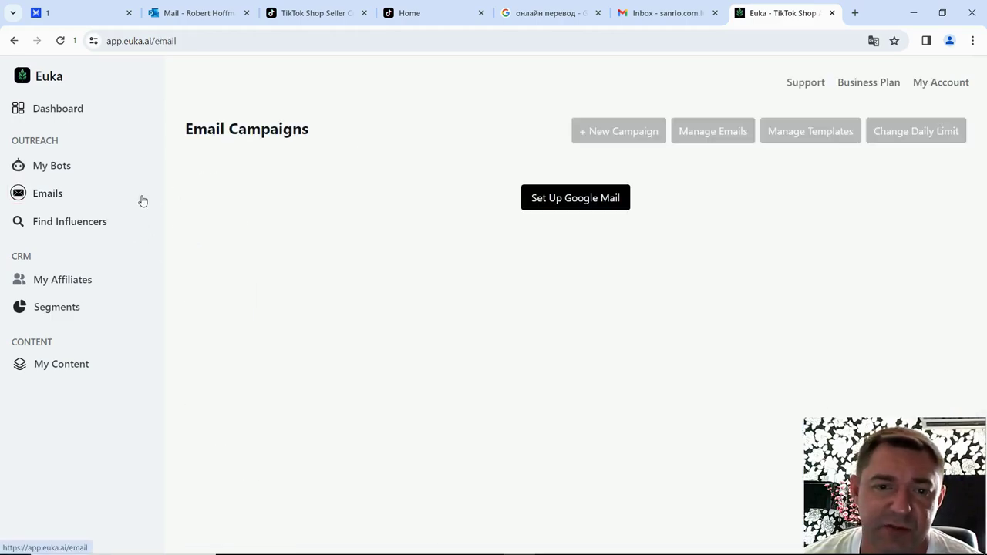
{"action": "left_click", "coordinate": [73, 222]}
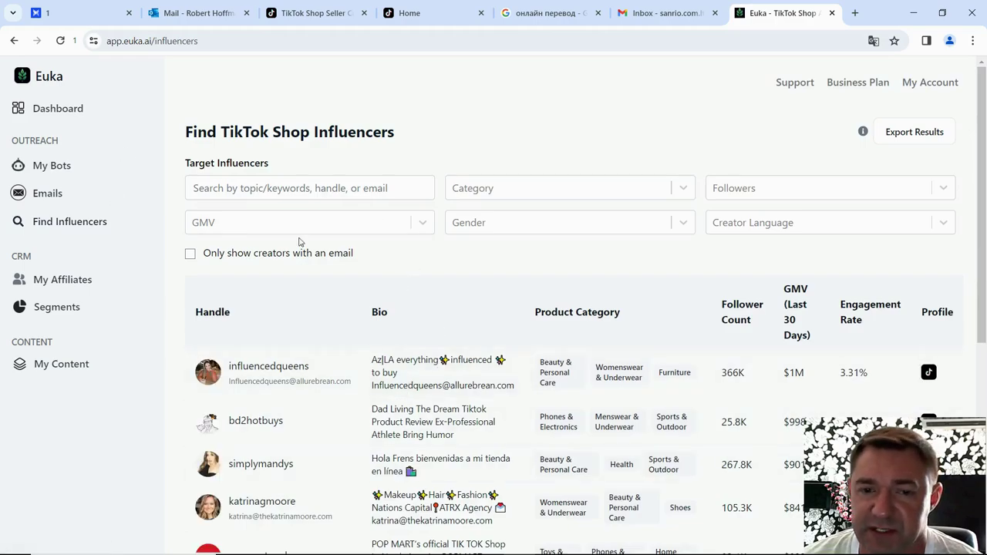
{"action": "left_click", "coordinate": [357, 187]}
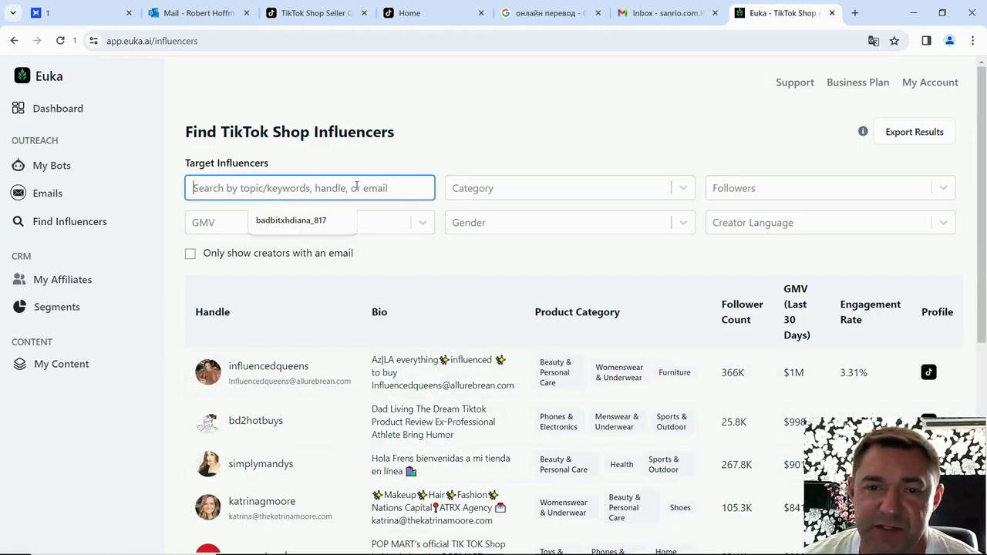
{"action": "left_click", "coordinate": [429, 140]}
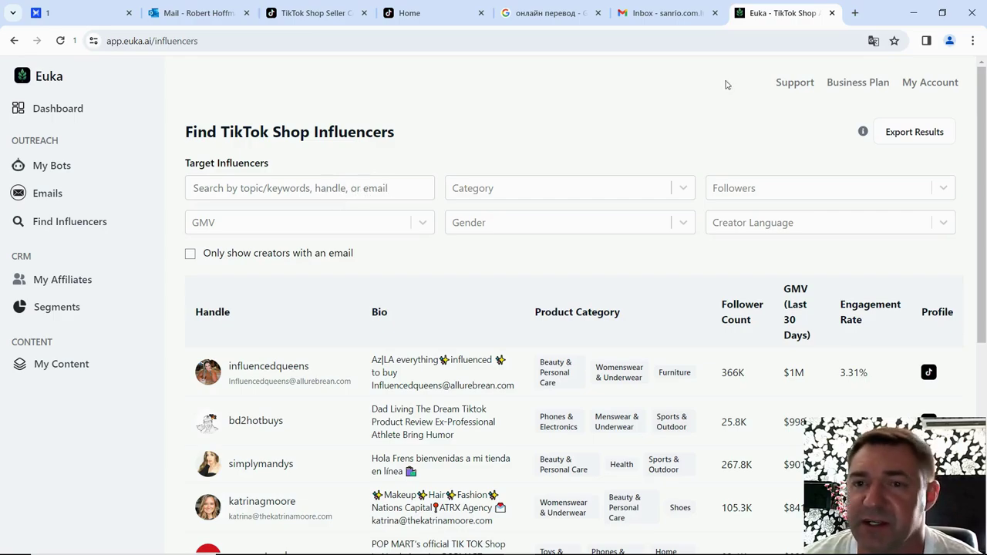
Copy "Ice Cube Tray for Stanley Cup" from the тикток text file and search for influencers with it
{"action": "left_click", "coordinate": [486, 543]}
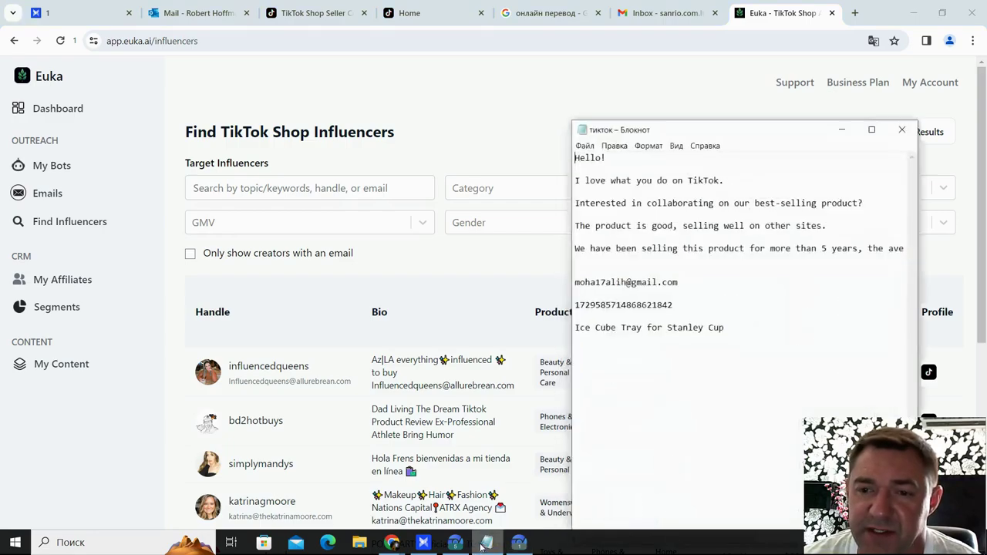
{"action": "left_click_drag", "start_coordinate": [576, 330], "coordinate": [731, 324]}
{"action": "key", "text": "ctrl+c"}
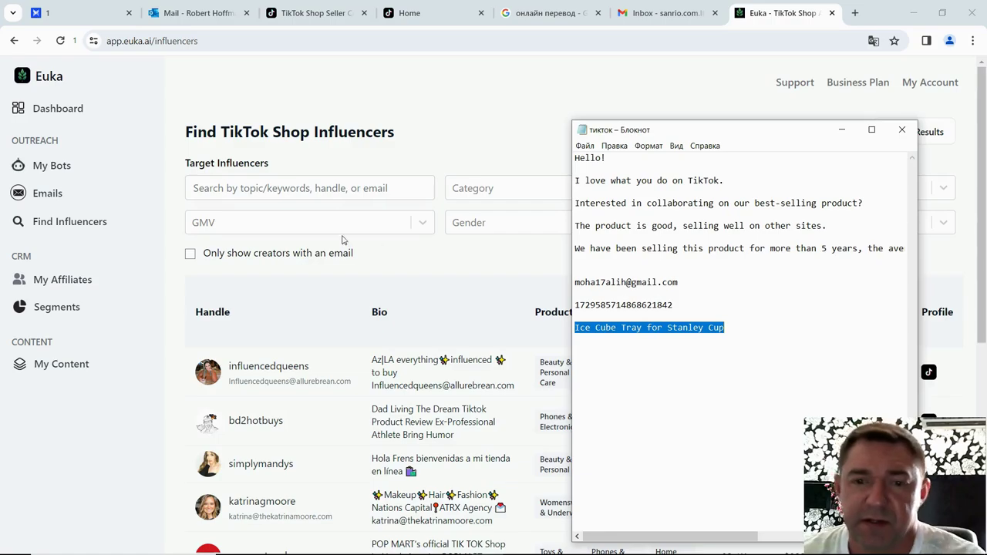
{"action": "left_click", "coordinate": [321, 185]}
{"action": "key", "text": "ctrl+v"}
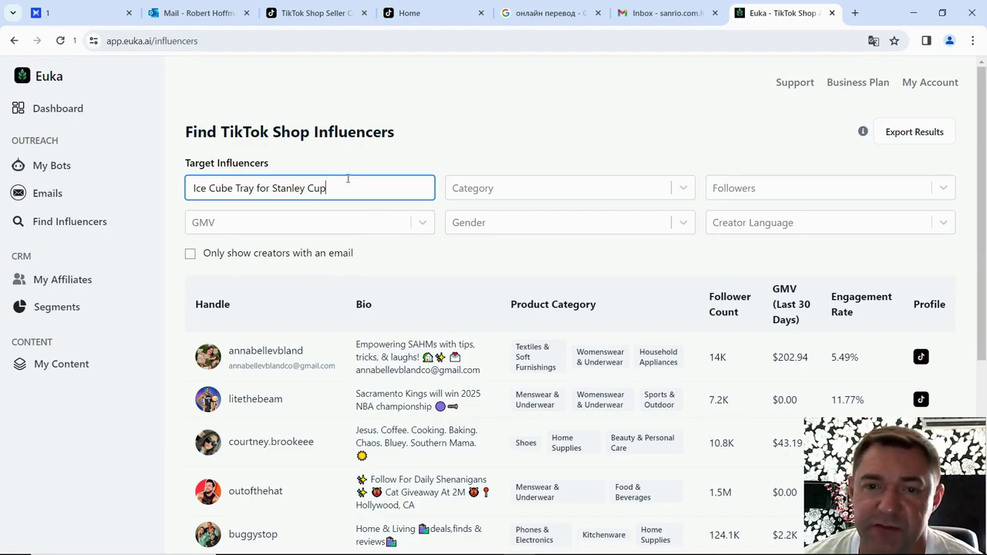
Look through the creators found for the product and filter them by a GMV of $10K+
{"action": "scroll", "coordinate": [308, 393], "scroll_direction": "down", "scroll_amount": 1}
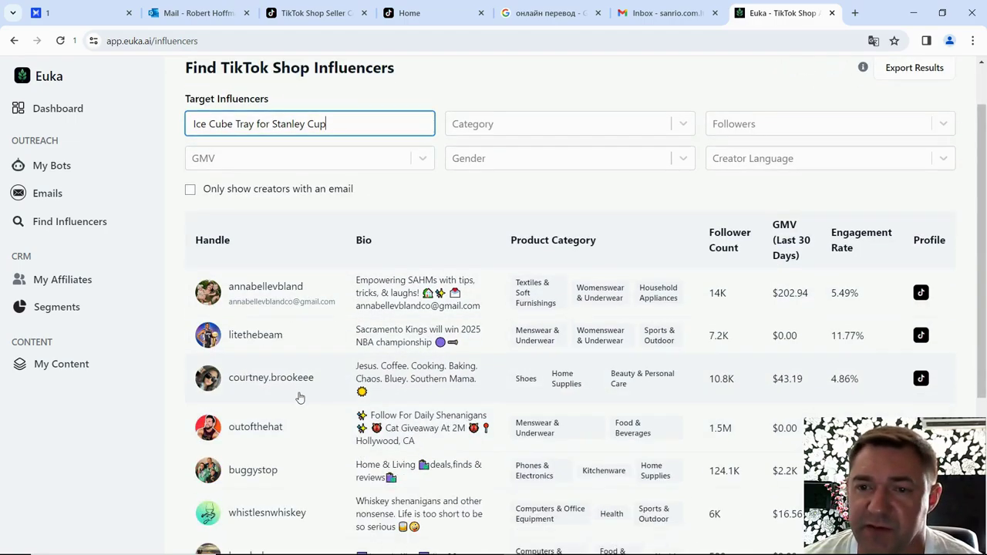
{"action": "scroll", "coordinate": [386, 326], "scroll_direction": "down", "scroll_amount": 3}
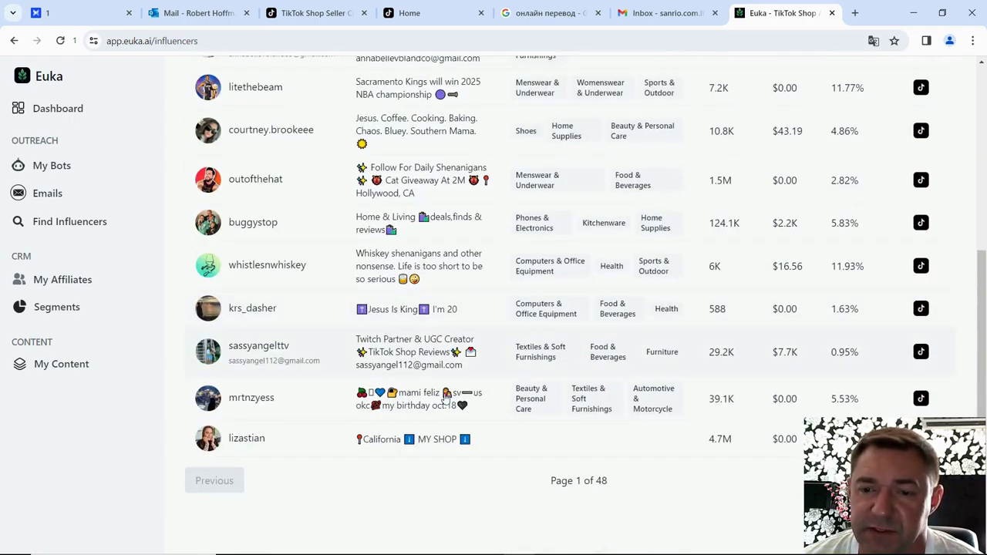
{"action": "scroll", "coordinate": [577, 477], "scroll_direction": "up", "scroll_amount": 5}
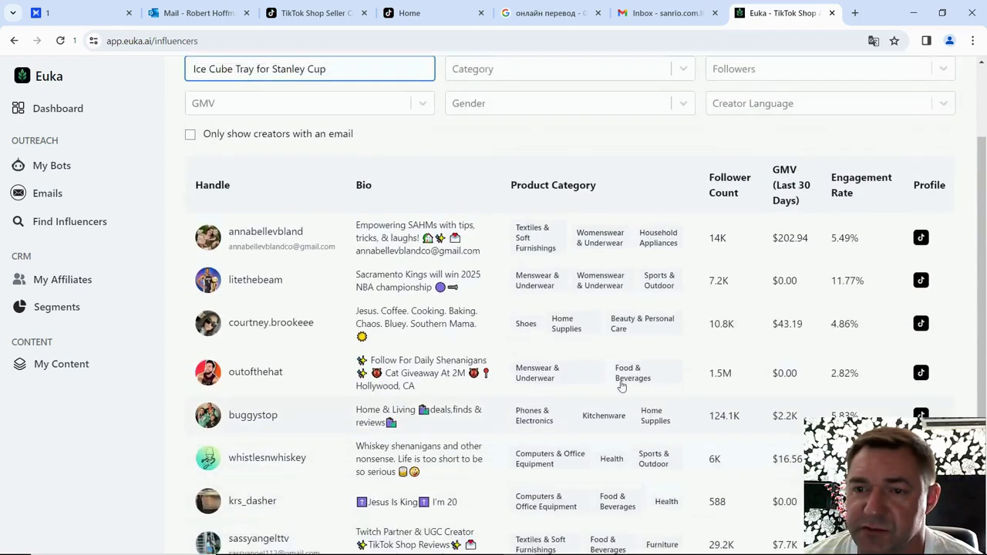
{"action": "scroll", "coordinate": [295, 236], "scroll_direction": "down", "scroll_amount": 2}
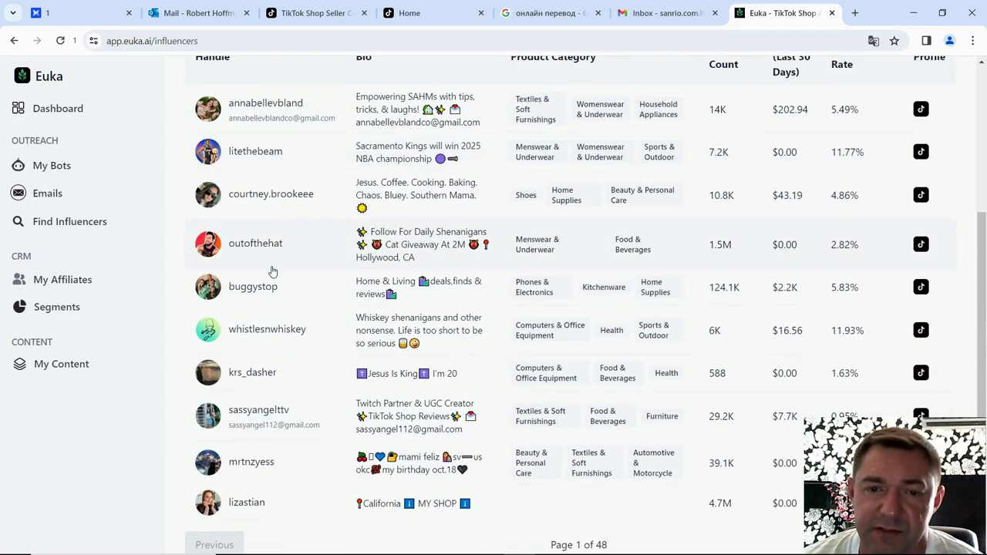
{"action": "scroll", "coordinate": [576, 480], "scroll_direction": "down", "scroll_amount": 1}
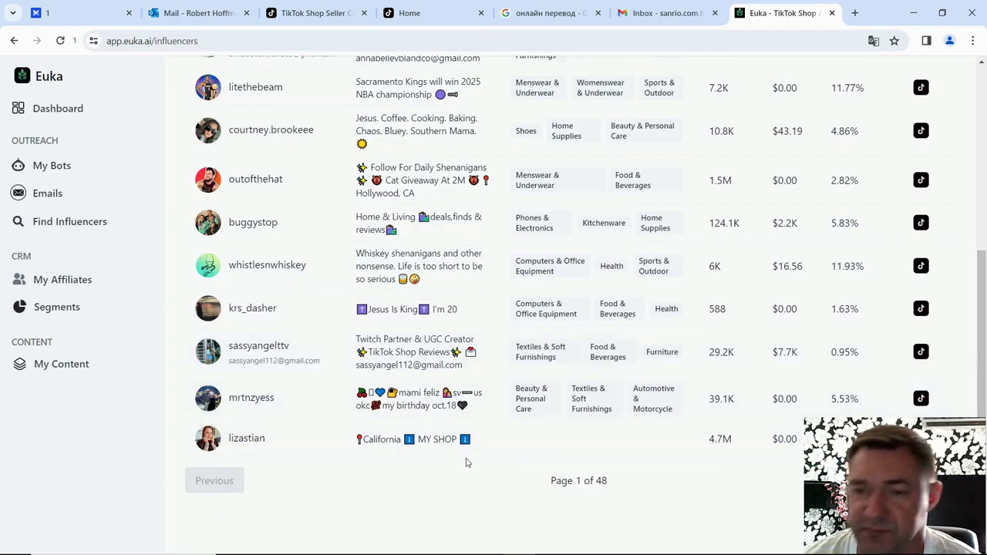
{"action": "scroll", "coordinate": [466, 463], "scroll_direction": "up", "scroll_amount": 4}
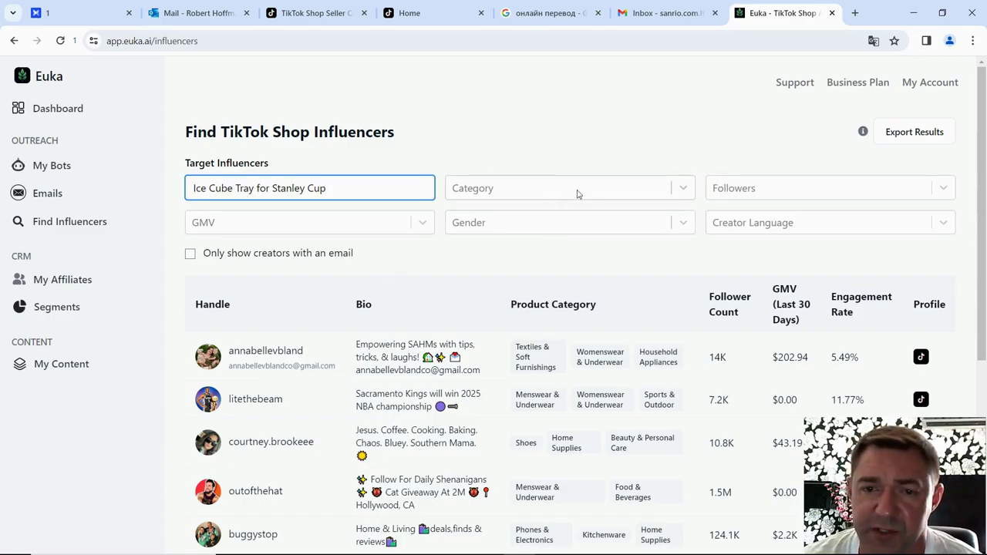
{"action": "left_click", "coordinate": [422, 223]}
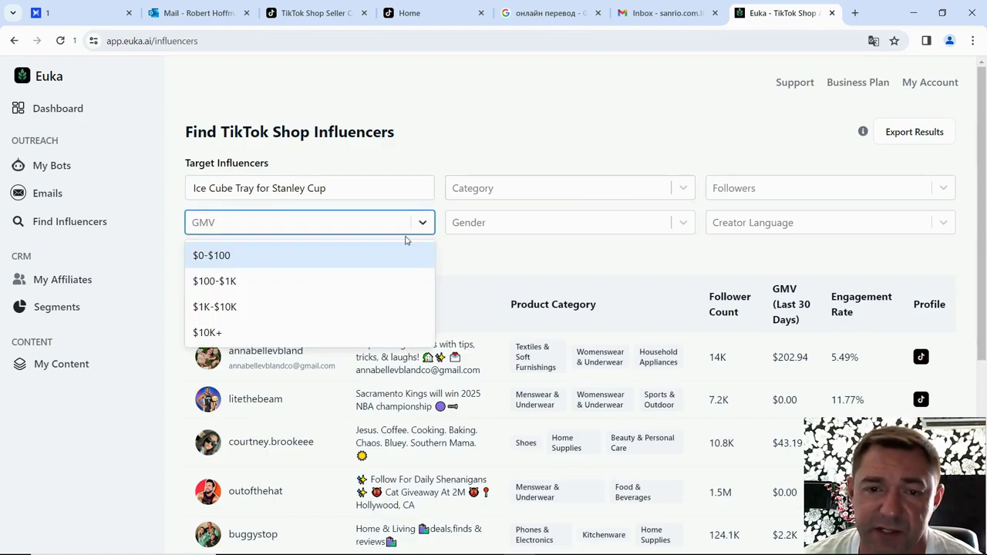
{"action": "left_click", "coordinate": [273, 334]}
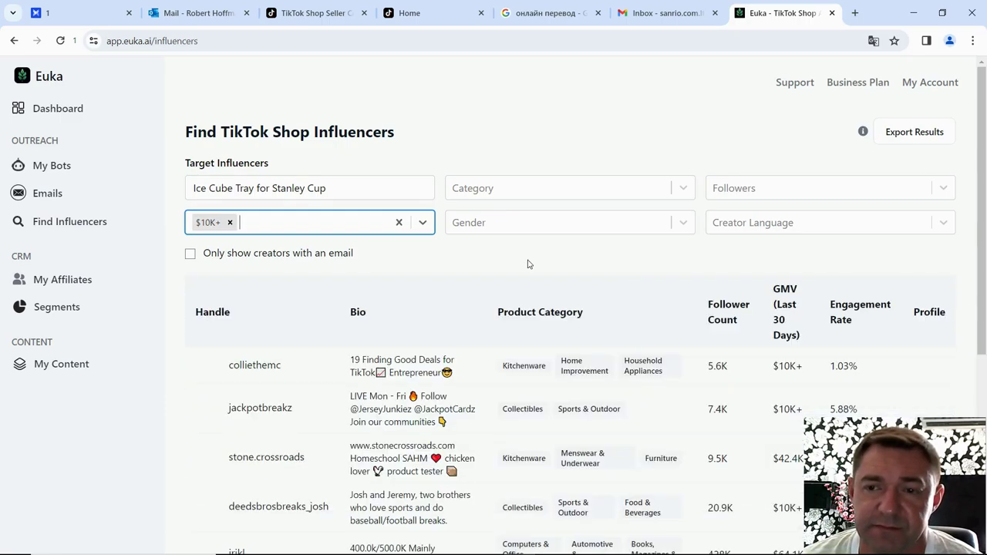
Check the high-GMV creators and narrow the list to the Kitchenware category
{"action": "scroll", "coordinate": [502, 261], "scroll_direction": "down", "scroll_amount": 4}
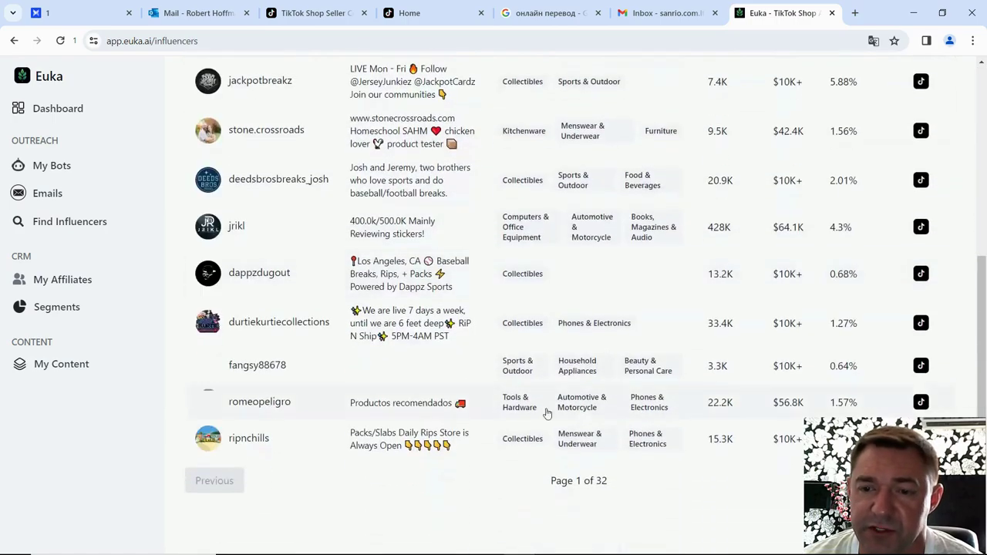
{"action": "scroll", "coordinate": [588, 495], "scroll_direction": "up", "scroll_amount": 5}
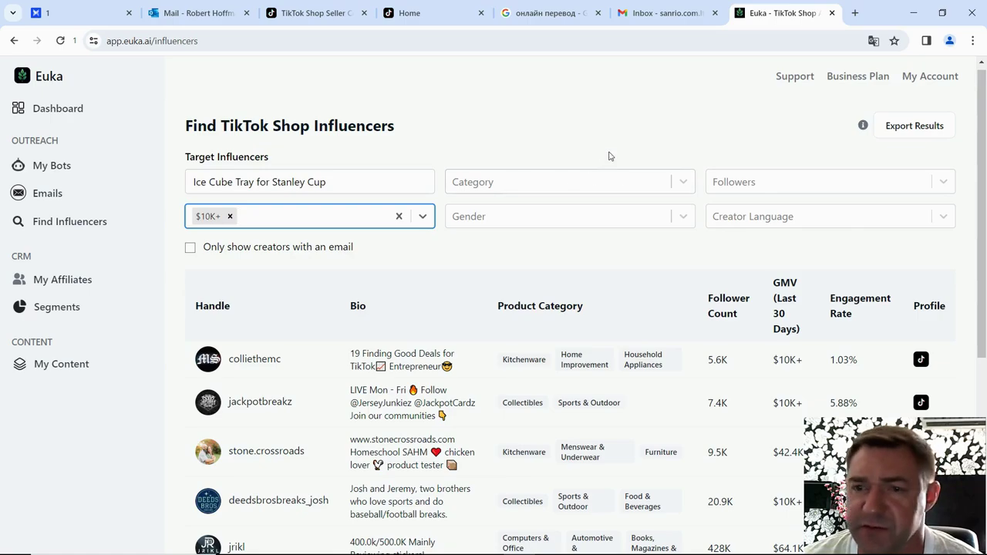
{"action": "left_click", "coordinate": [682, 182]}
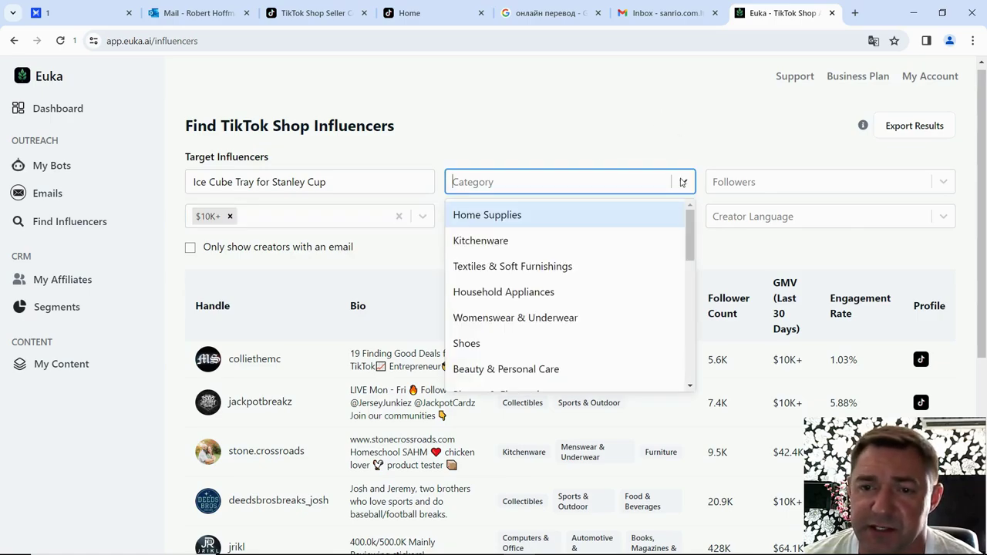
{"action": "left_click", "coordinate": [530, 246]}
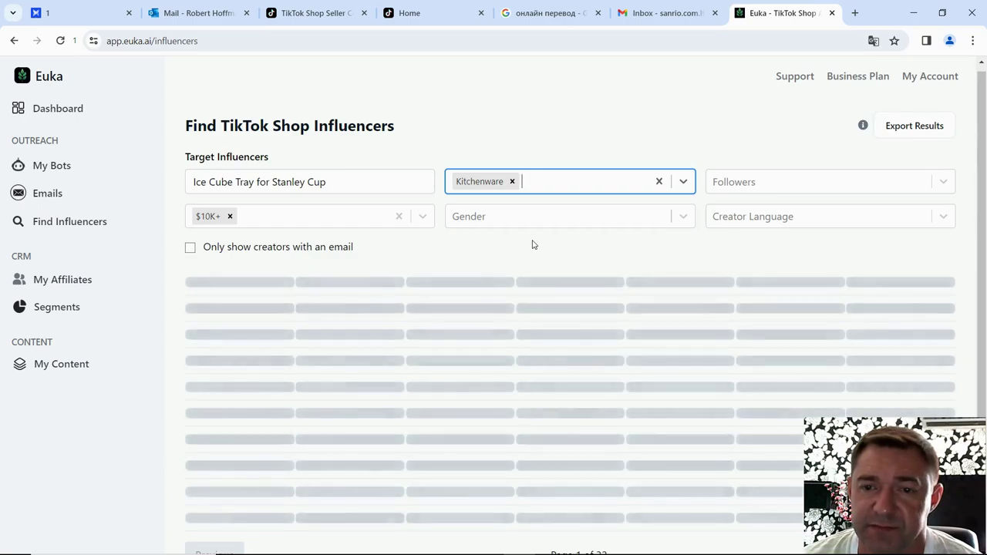
Review the Kitchenware creators and inspect the Followers and Creator Language filter options without choosing any
{"action": "scroll", "coordinate": [528, 246], "scroll_direction": "down", "scroll_amount": 5}
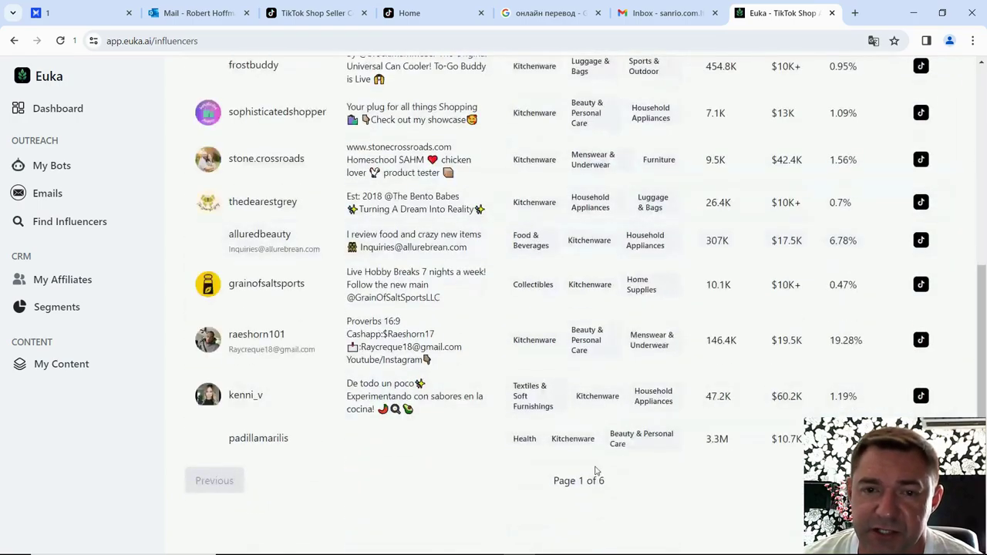
{"action": "scroll", "coordinate": [594, 469], "scroll_direction": "up", "scroll_amount": 5}
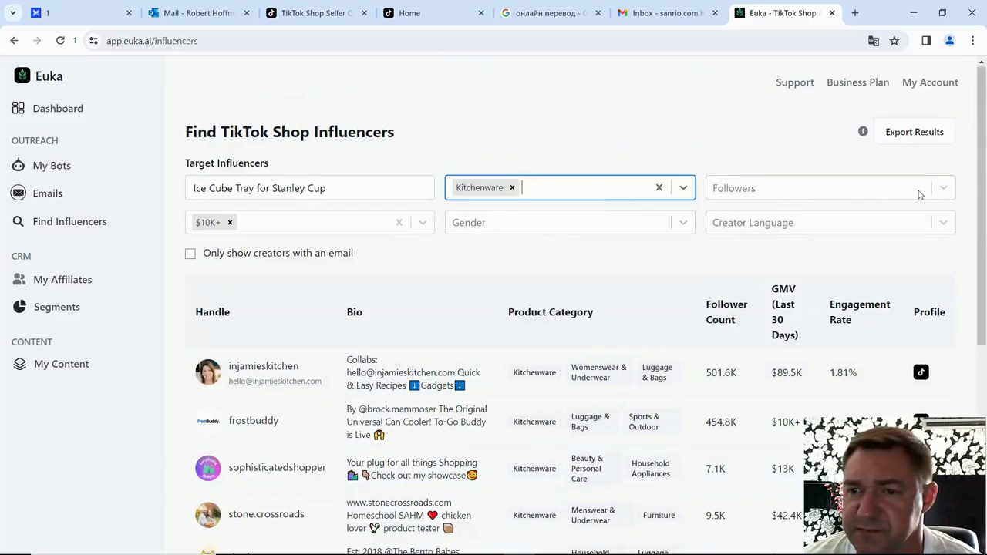
{"action": "left_click", "coordinate": [943, 191]}
{"action": "left_click", "coordinate": [731, 125]}
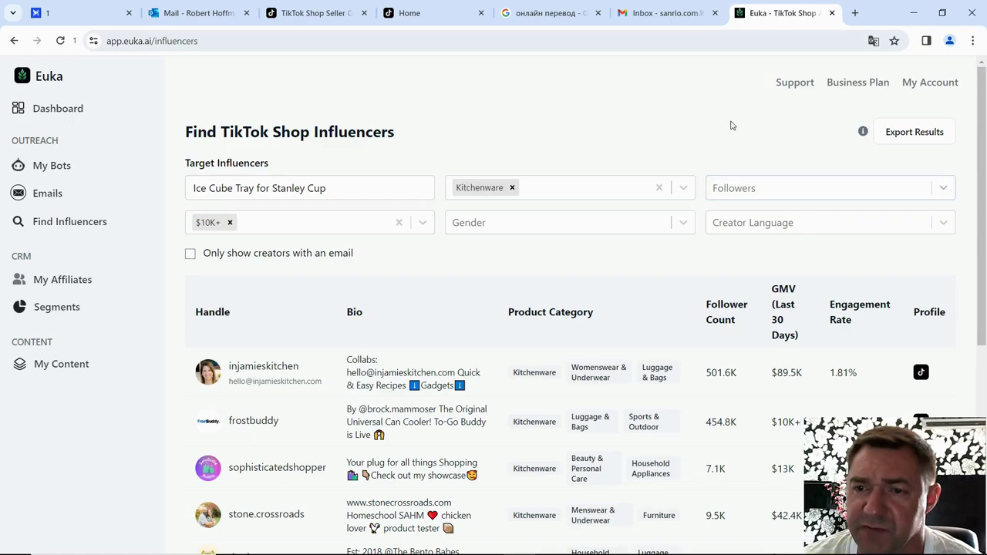
{"action": "left_click", "coordinate": [950, 226]}
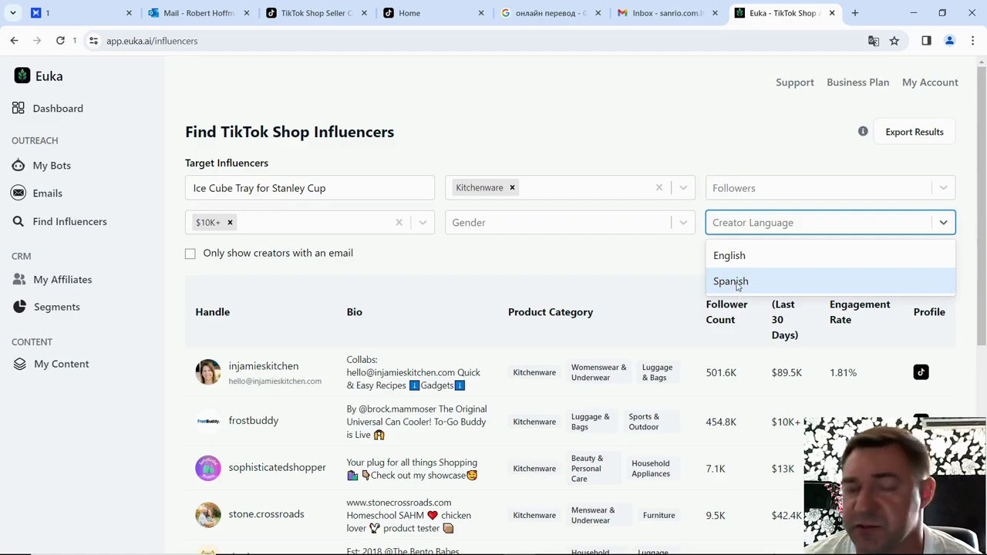
{"action": "left_click", "coordinate": [628, 101]}
{"action": "scroll", "coordinate": [584, 165], "scroll_direction": "down", "scroll_amount": 2}
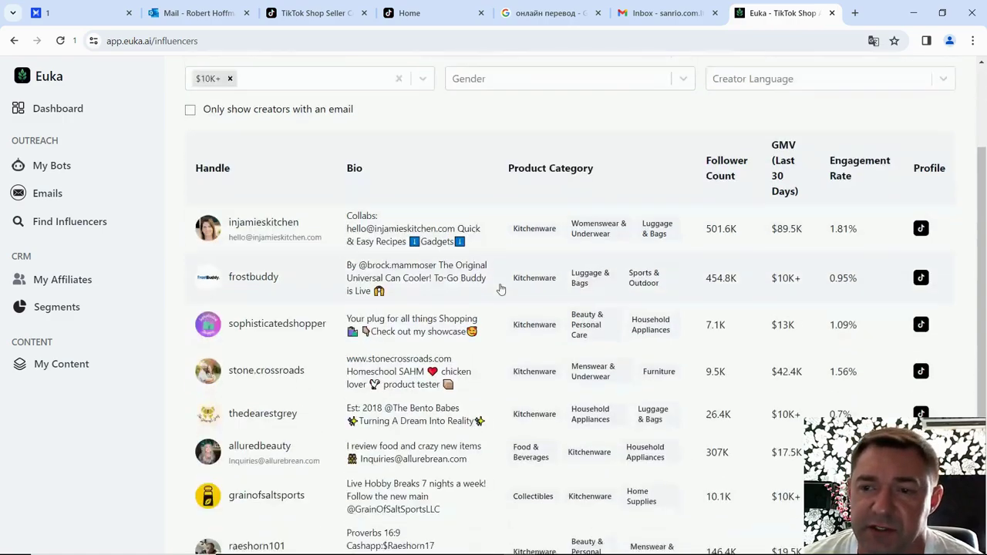
{"action": "scroll", "coordinate": [500, 288], "scroll_direction": "down", "scroll_amount": 1}
{"action": "scroll", "coordinate": [436, 329], "scroll_direction": "up", "scroll_amount": 2}
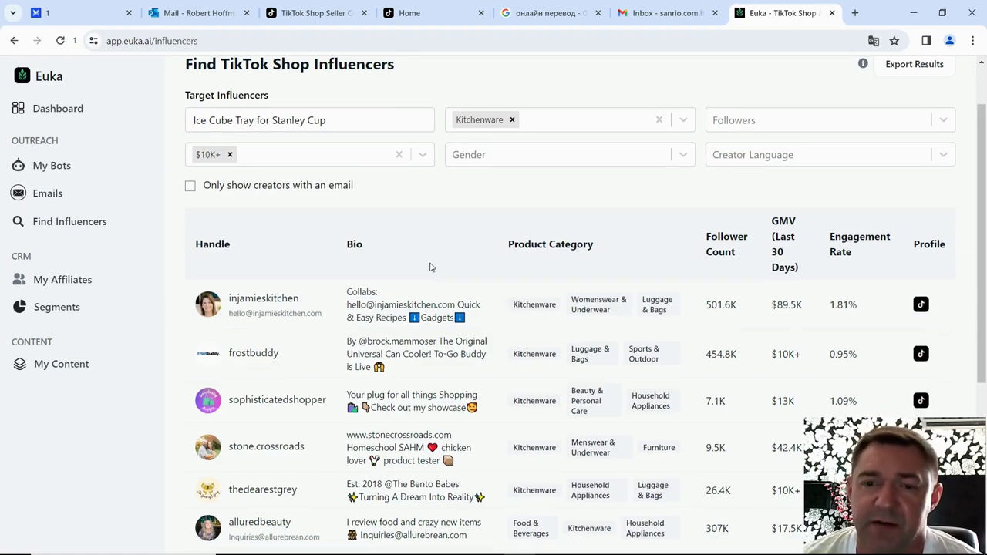
{"action": "scroll", "coordinate": [432, 267], "scroll_direction": "down", "scroll_amount": 1}
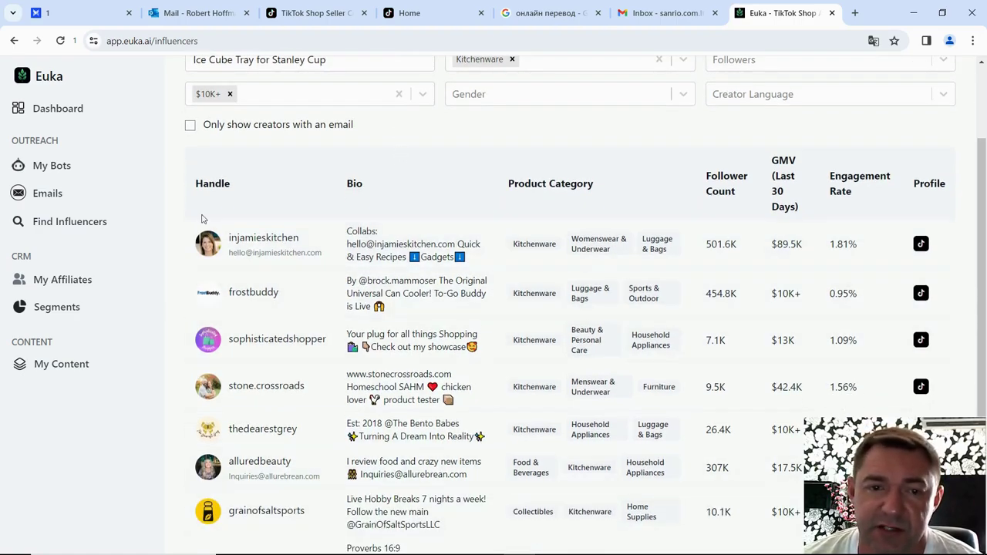
Open My Affiliates and examine the creators' status, sampled products, posted videos, livestreams and store GMV
{"action": "left_click", "coordinate": [45, 284]}
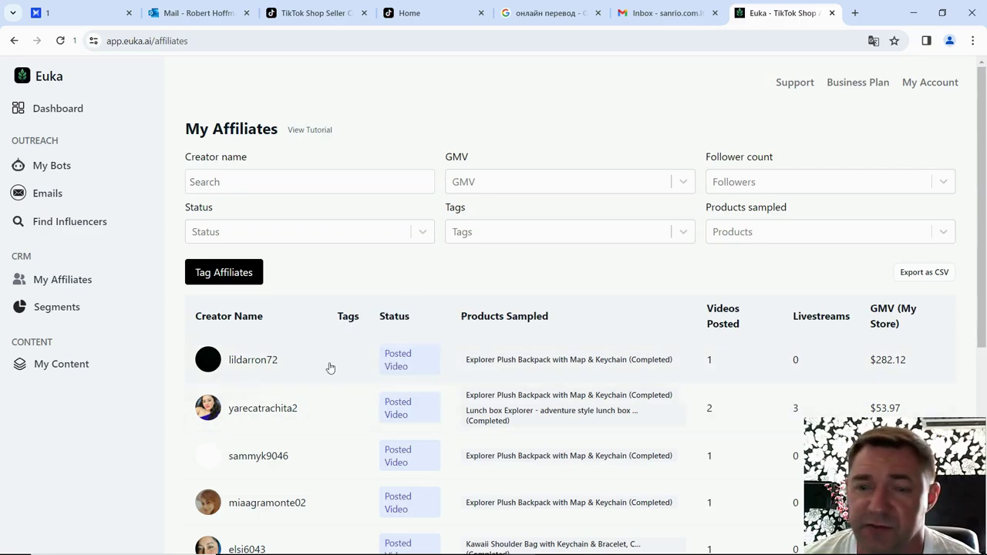
{"action": "scroll", "coordinate": [253, 352], "scroll_direction": "down", "scroll_amount": 3}
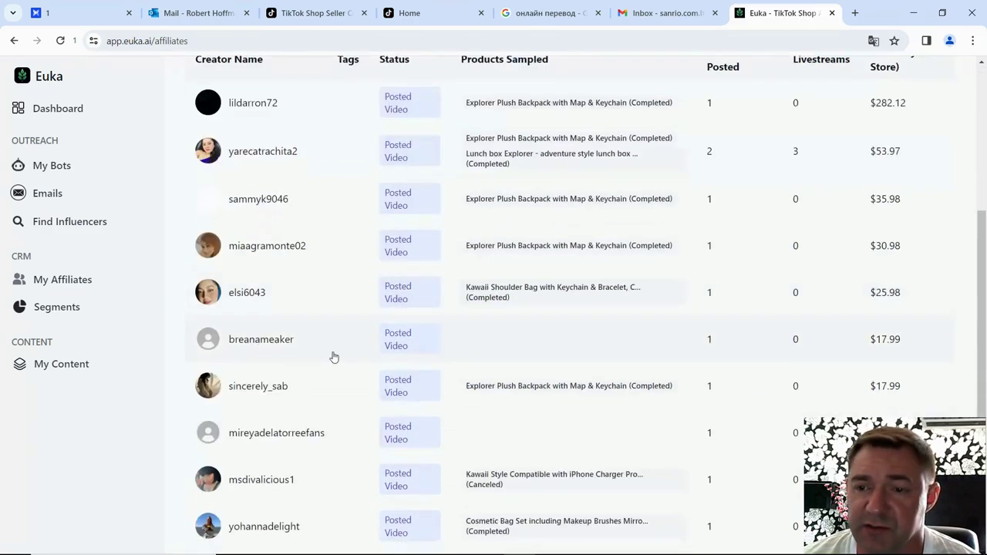
{"action": "scroll", "coordinate": [332, 357], "scroll_direction": "up", "scroll_amount": 2}
{"action": "scroll", "coordinate": [707, 352], "scroll_direction": "down", "scroll_amount": 2}
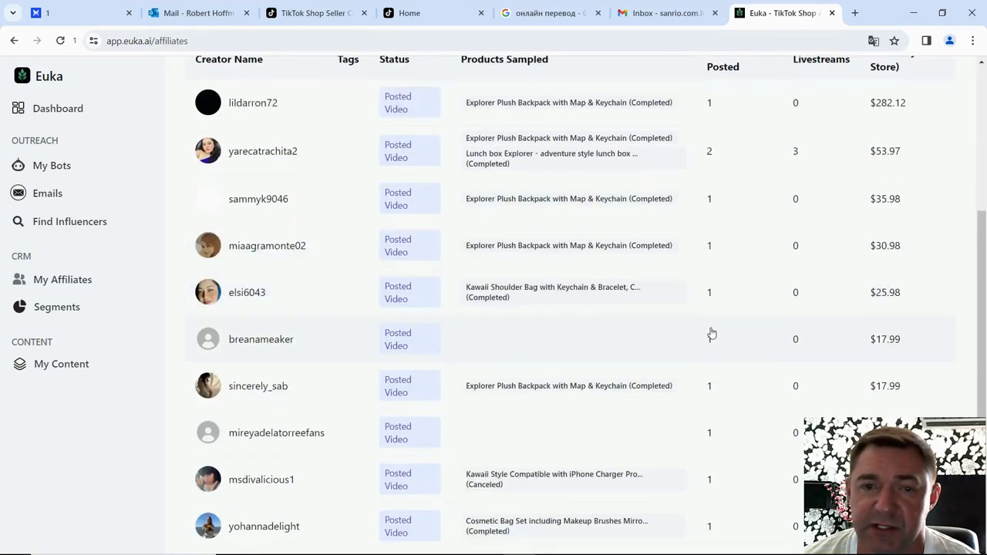
{"action": "scroll", "coordinate": [260, 309], "scroll_direction": "up", "scroll_amount": 3}
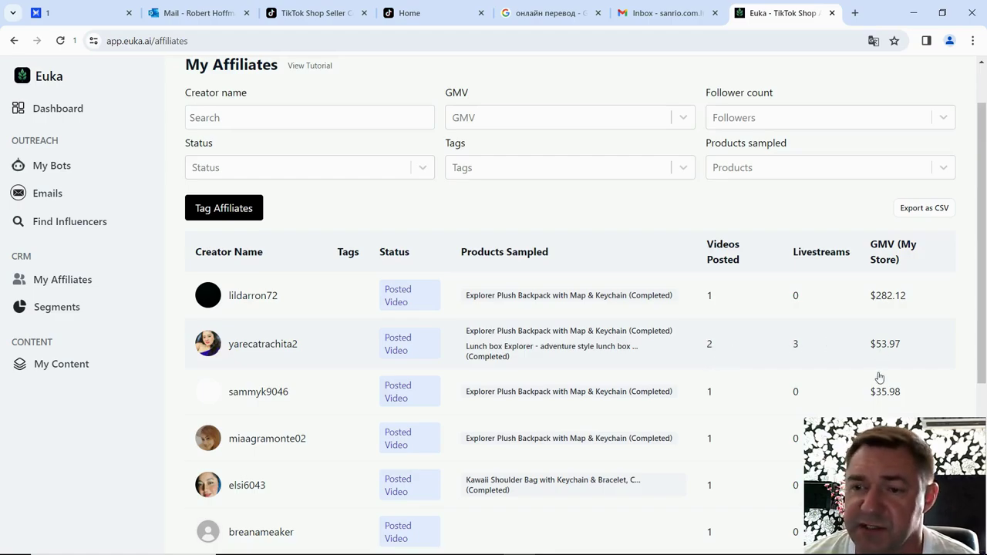
{"action": "scroll", "coordinate": [881, 378], "scroll_direction": "down", "scroll_amount": 3}
{"action": "scroll", "coordinate": [879, 253], "scroll_direction": "down", "scroll_amount": 1}
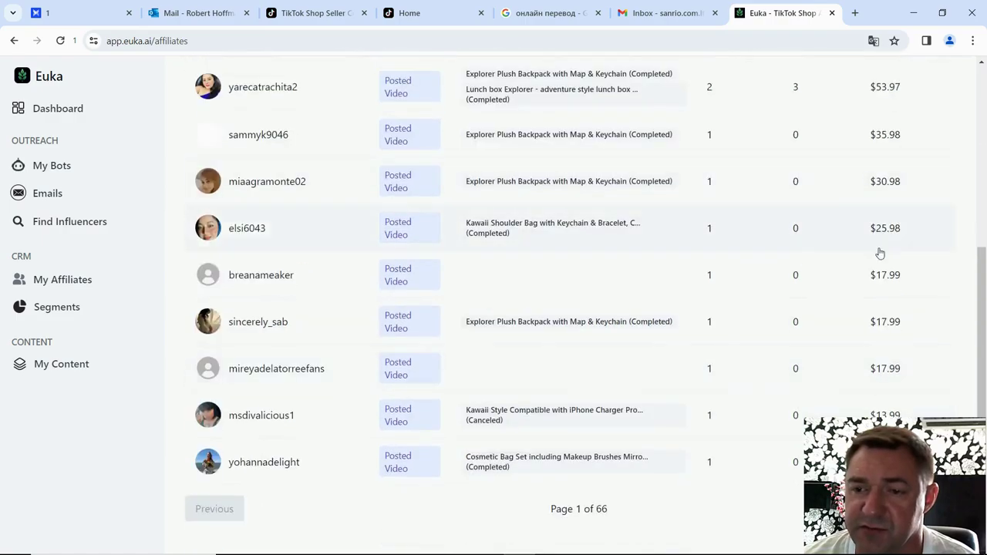
{"action": "scroll", "coordinate": [879, 293], "scroll_direction": "up", "scroll_amount": 4}
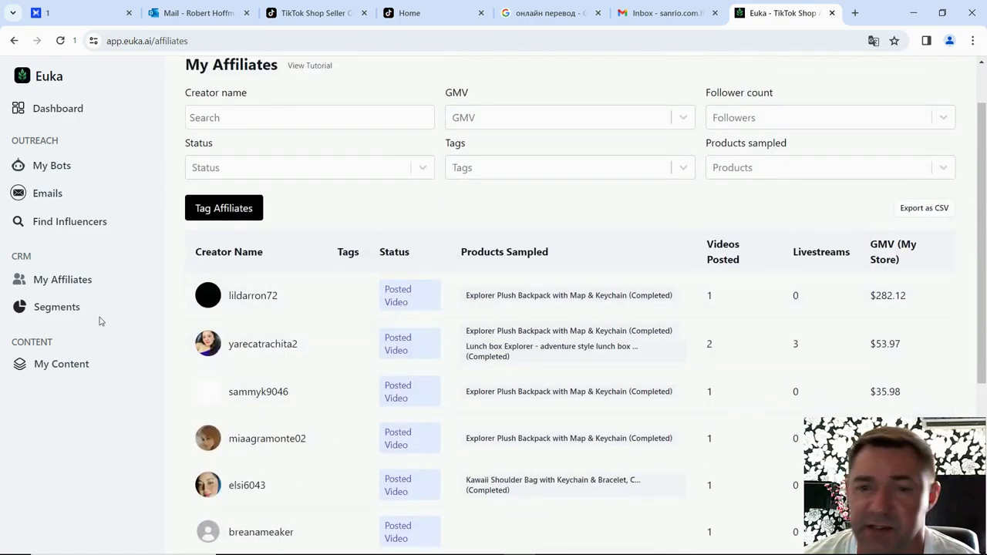
{"action": "scroll", "coordinate": [441, 280], "scroll_direction": "up", "scroll_amount": 1}
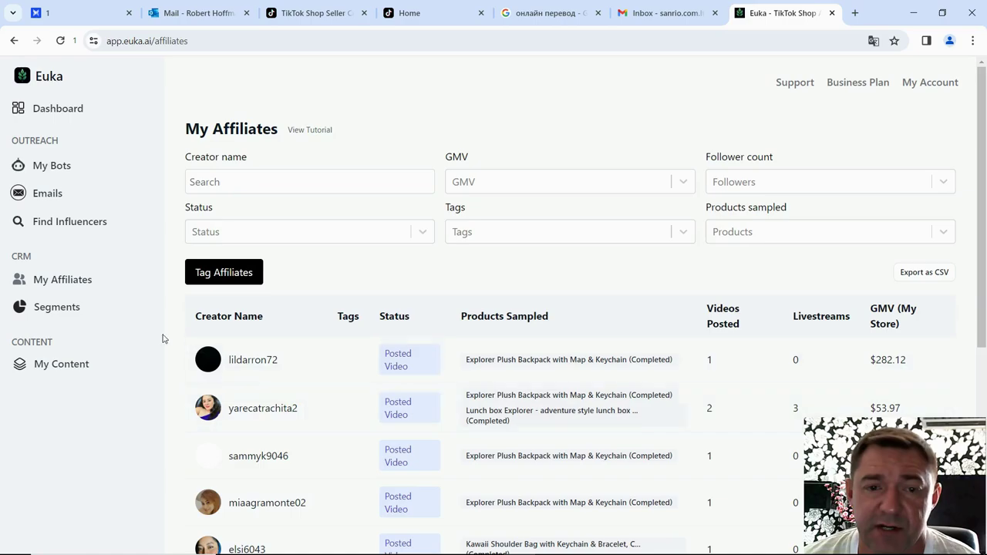
View the creator segments and open My Content to see the store's top videos
{"action": "left_click", "coordinate": [49, 309]}
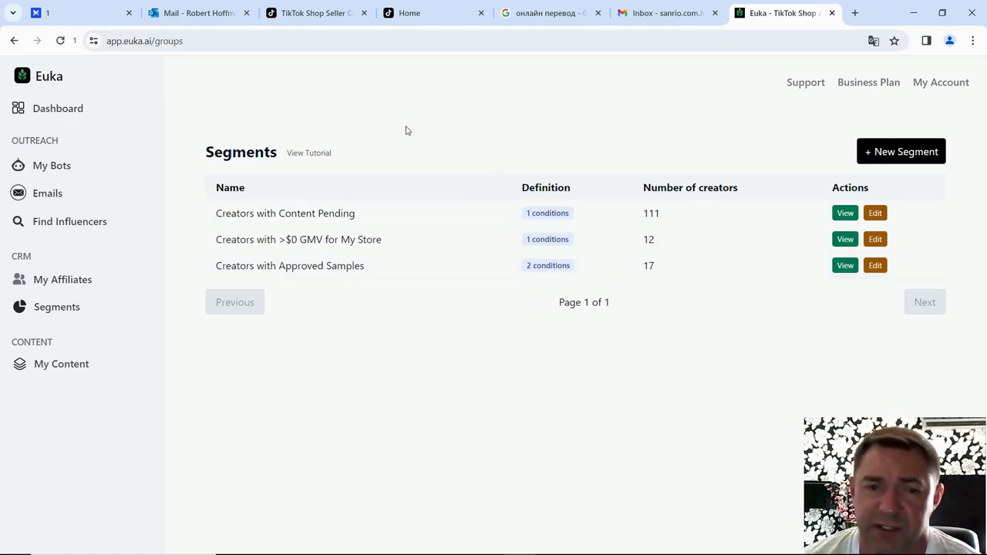
{"action": "left_click", "coordinate": [83, 368]}
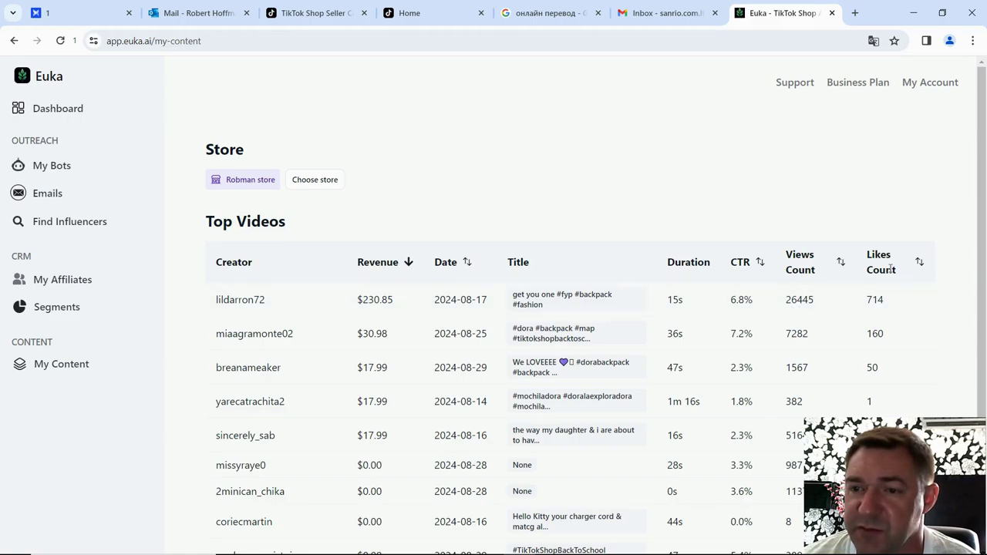
Look over the store's top videos, return to My Bots and start creating a new bot
{"action": "scroll", "coordinate": [886, 331], "scroll_direction": "down", "scroll_amount": 2}
{"action": "scroll", "coordinate": [881, 337], "scroll_direction": "up", "scroll_amount": 2}
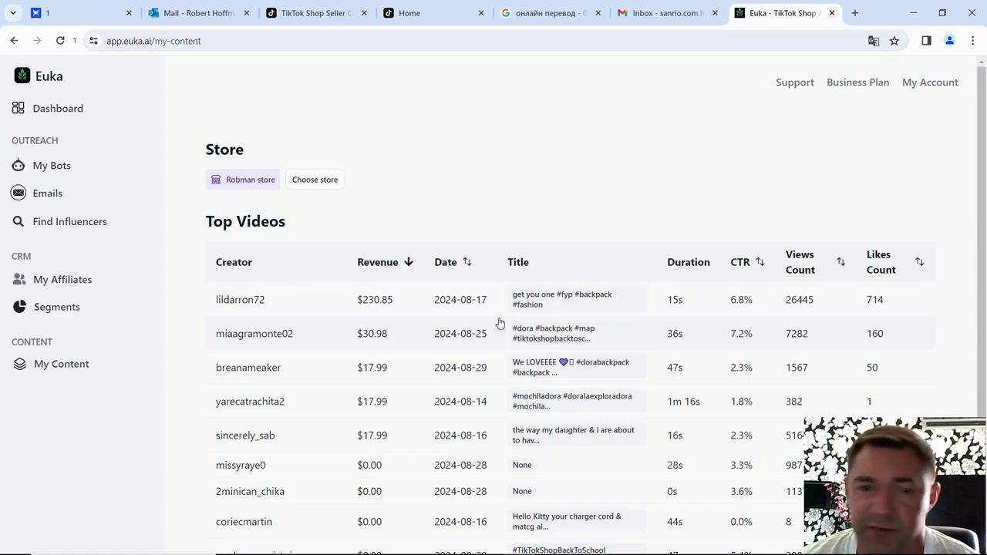
{"action": "left_click", "coordinate": [66, 168]}
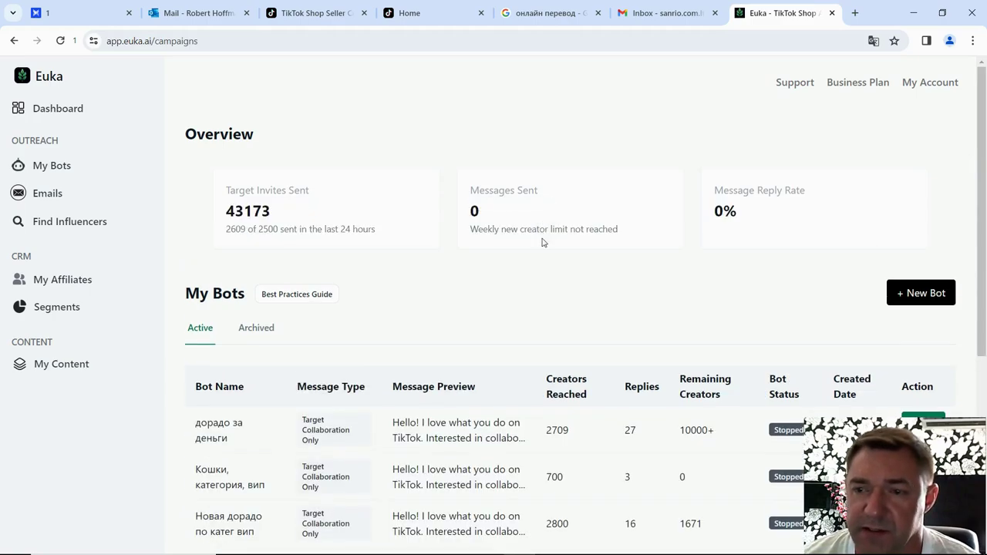
{"action": "left_click", "coordinate": [921, 296]}
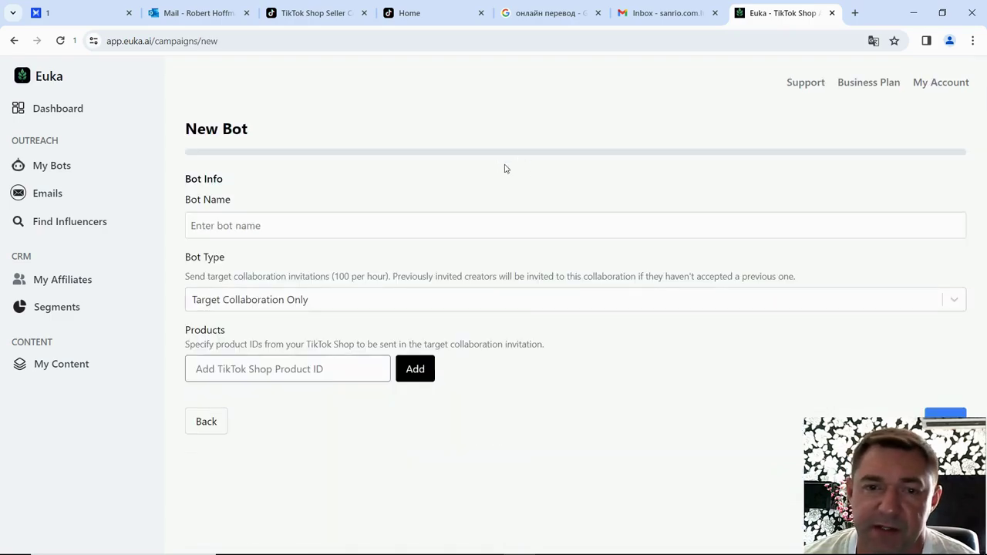
Name the bot "резинки для льда2" and review the bot type options, keeping Target Collaboration Only
{"action": "left_click", "coordinate": [229, 228]}
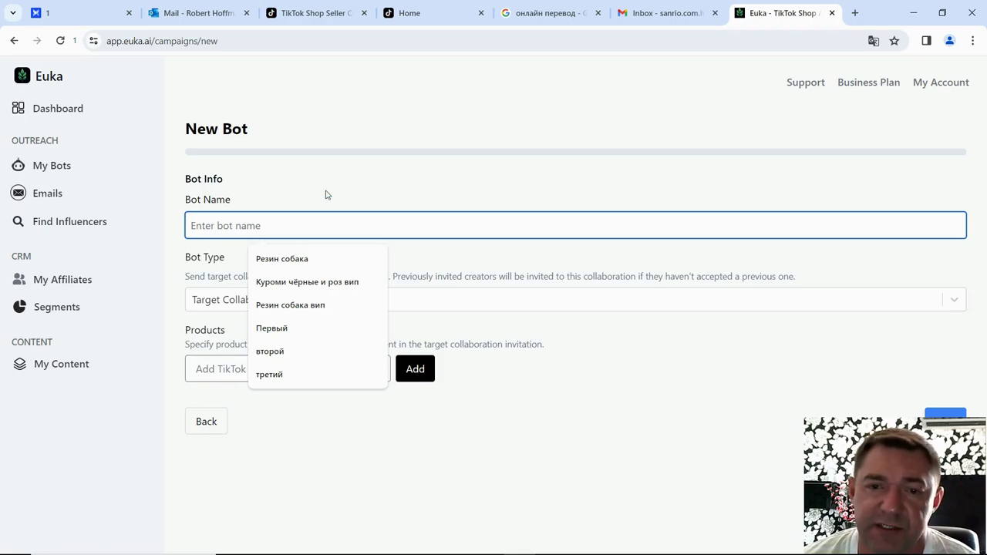
{"action": "left_click", "coordinate": [343, 167]}
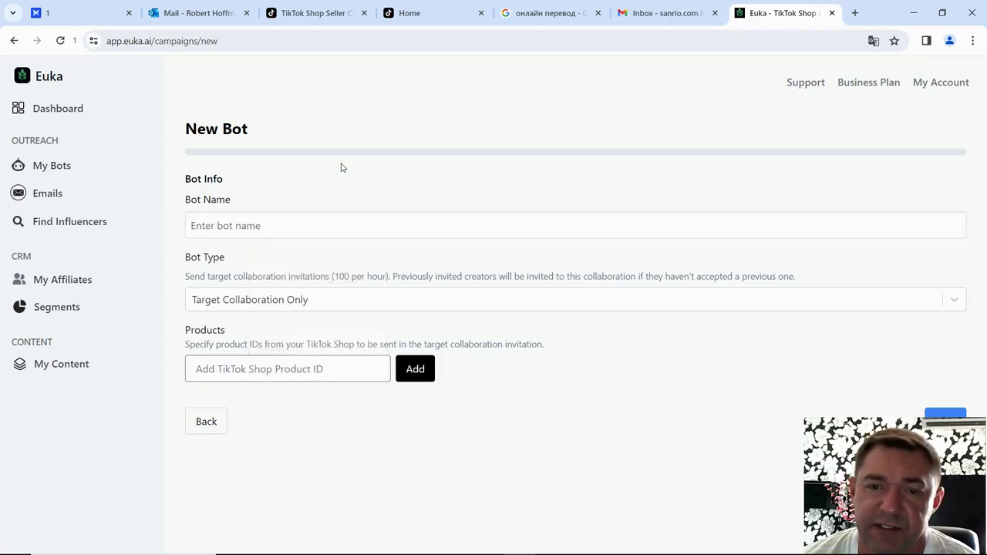
{"action": "left_click", "coordinate": [224, 226]}
{"action": "type", "text": "р"}
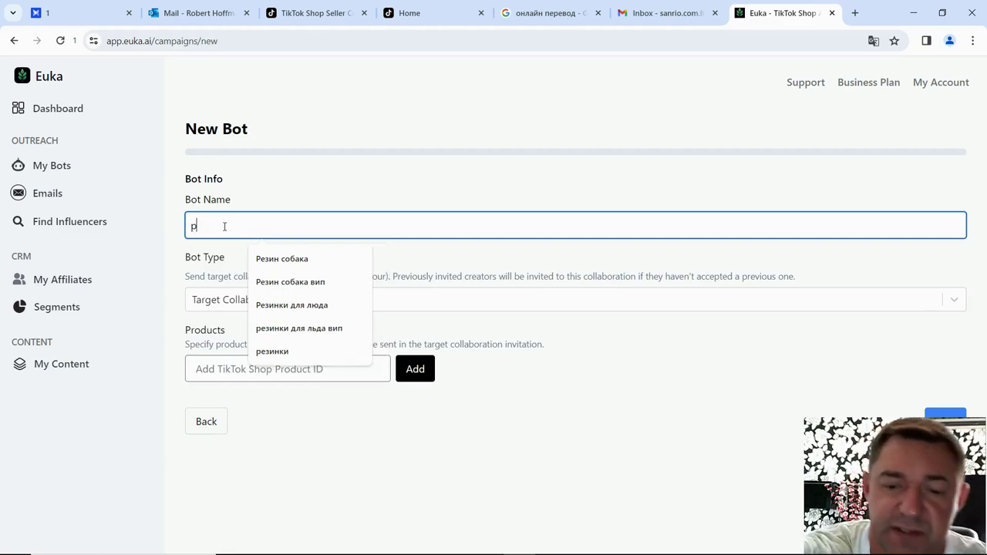
{"action": "type", "text": "езинки "}
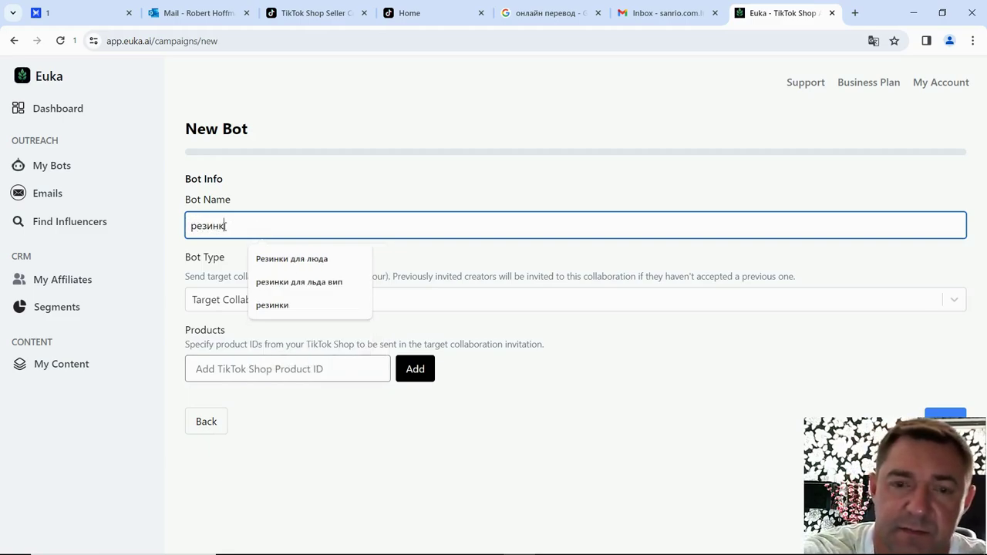
{"action": "type", "text": "для л"}
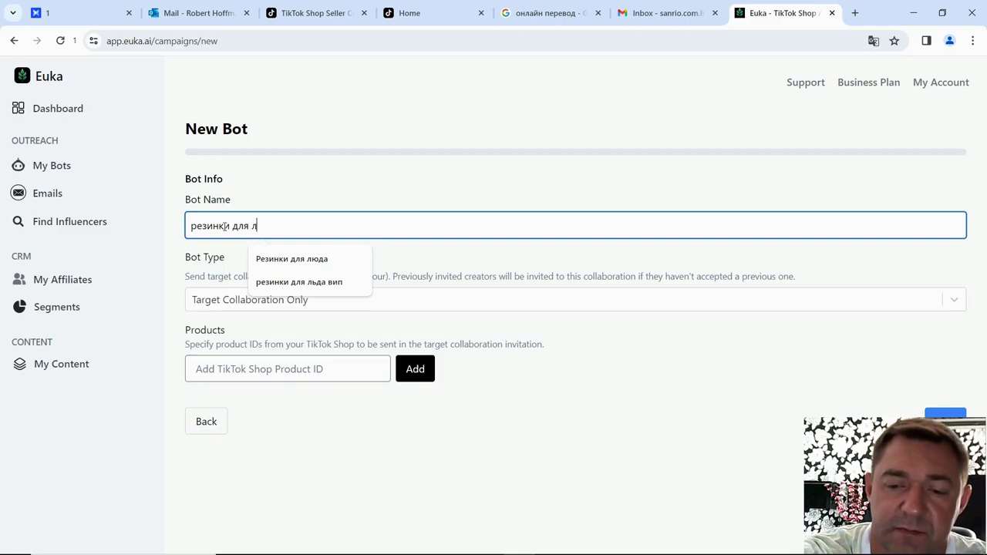
{"action": "type", "text": "ьда"}
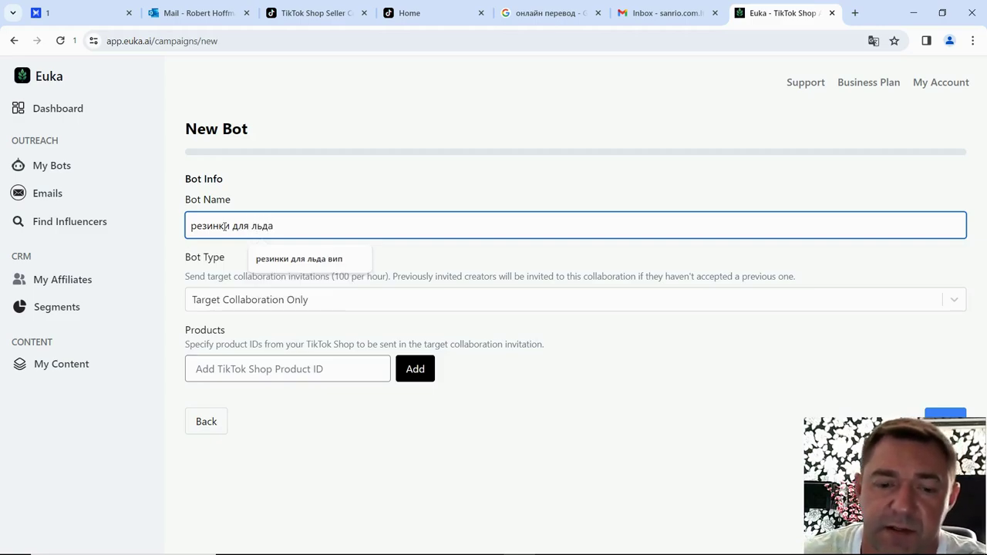
{"action": "type", "text": "2"}
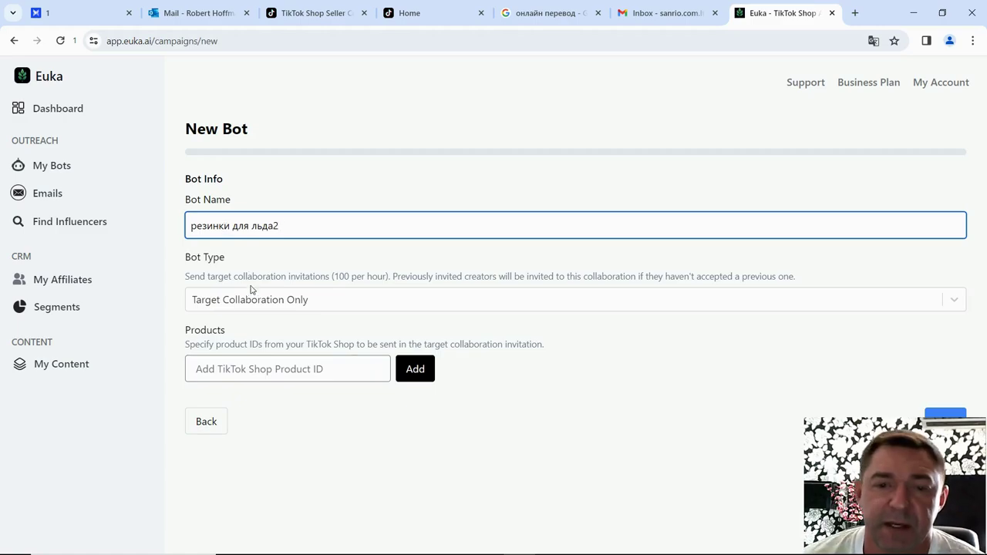
{"action": "left_click", "coordinate": [957, 300]}
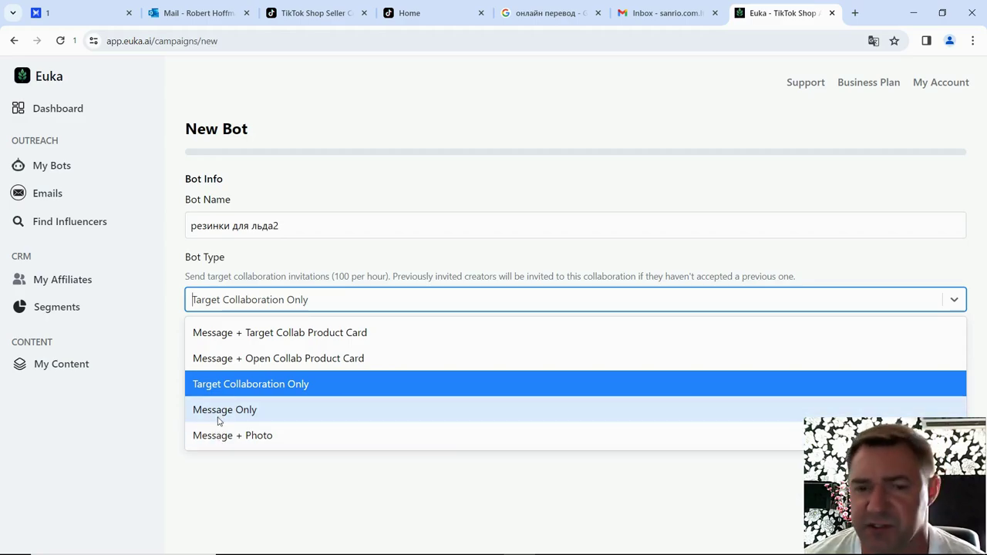
{"action": "left_click", "coordinate": [286, 261]}
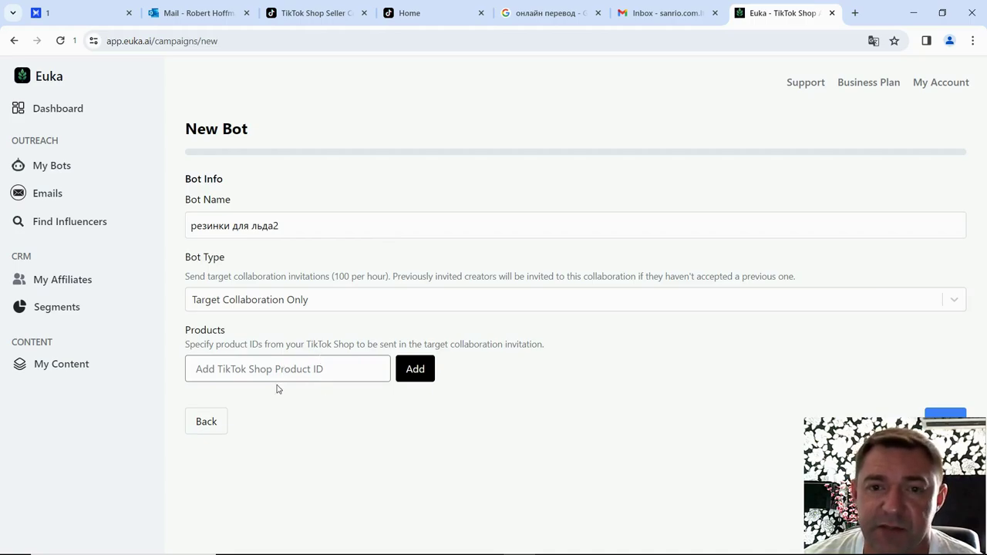
Switch to TikTok Shop Seller Center to view the product IDs under Manage Products, and return to Euka's New Bot form
{"action": "left_click", "coordinate": [328, 15]}
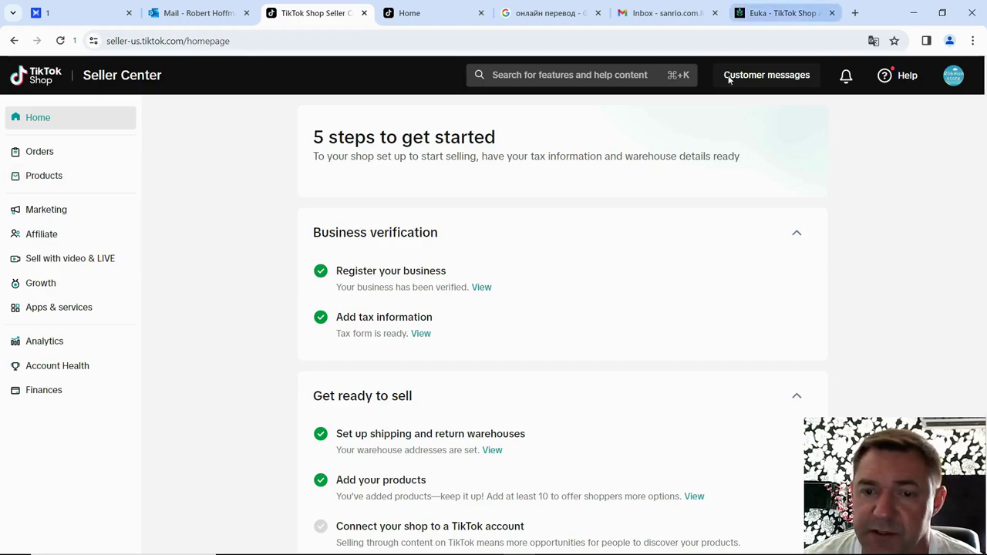
{"action": "mouse_move", "coordinate": [456, 545]}
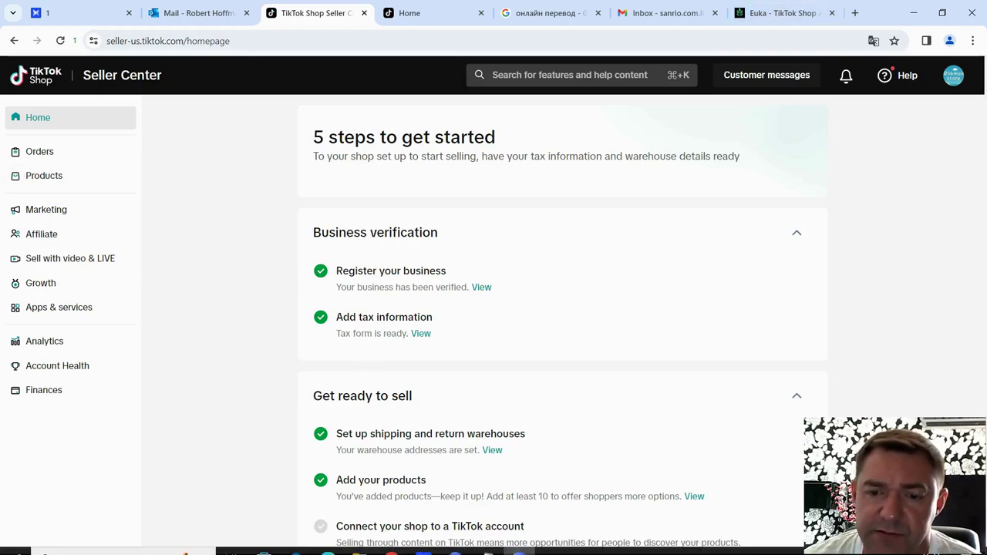
{"action": "left_click", "coordinate": [455, 543]}
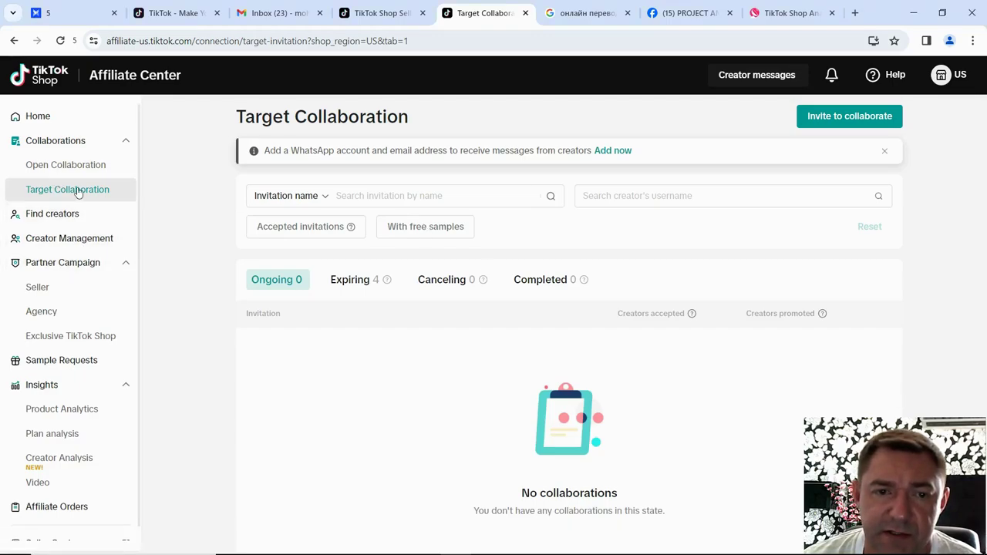
{"action": "left_click", "coordinate": [398, 9]}
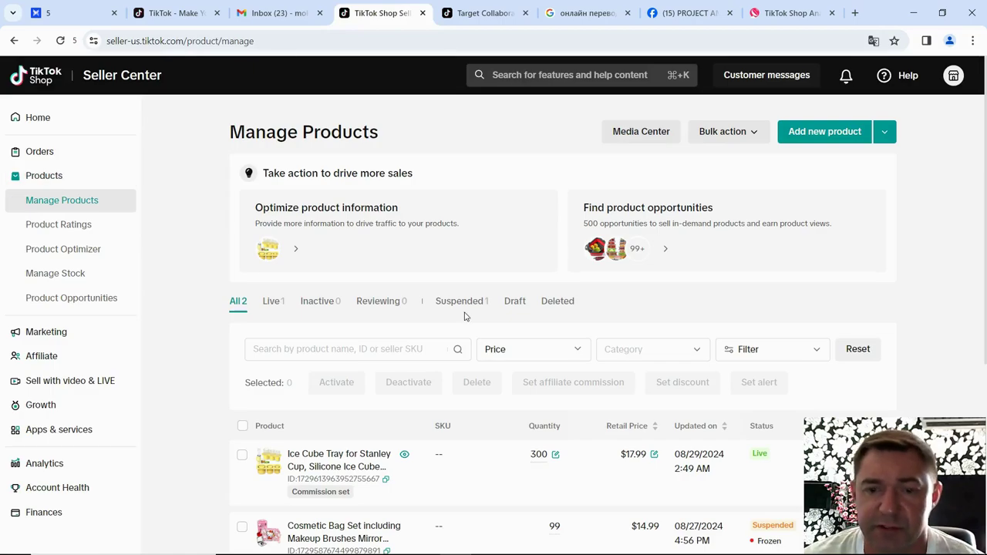
{"action": "scroll", "coordinate": [463, 315], "scroll_direction": "down", "scroll_amount": 2}
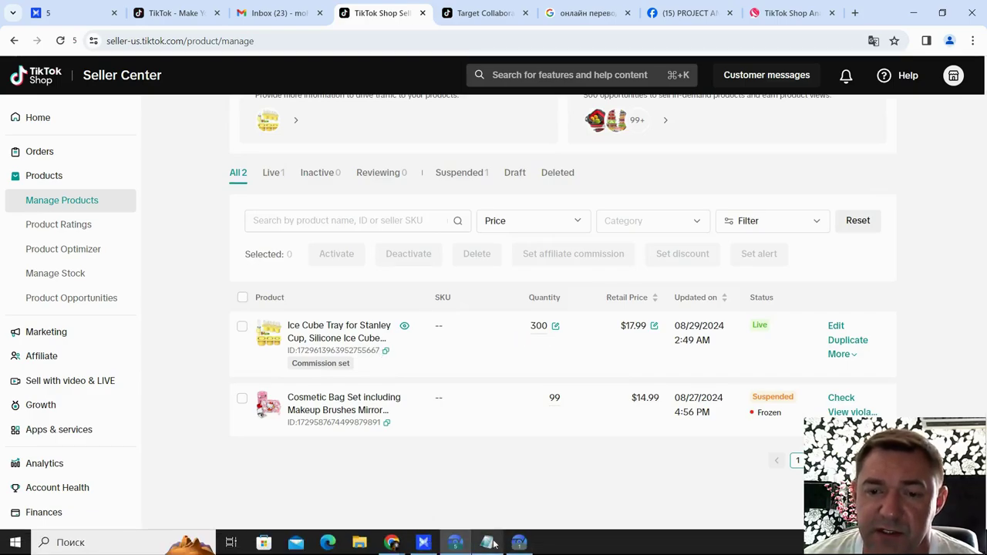
{"action": "left_click", "coordinate": [521, 542]}
{"action": "left_click", "coordinate": [783, 11]}
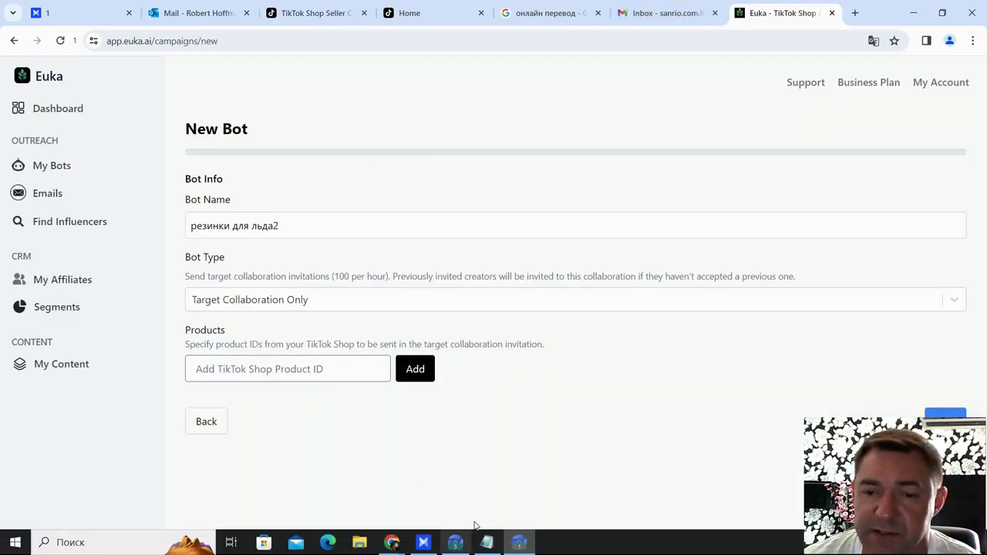
{"action": "left_click", "coordinate": [485, 542]}
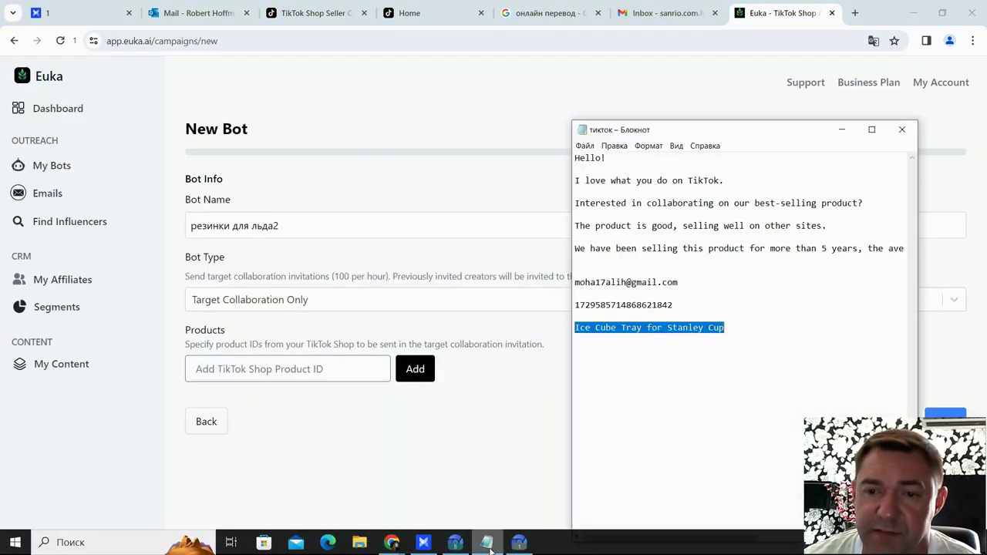
{"action": "left_click", "coordinate": [575, 299]}
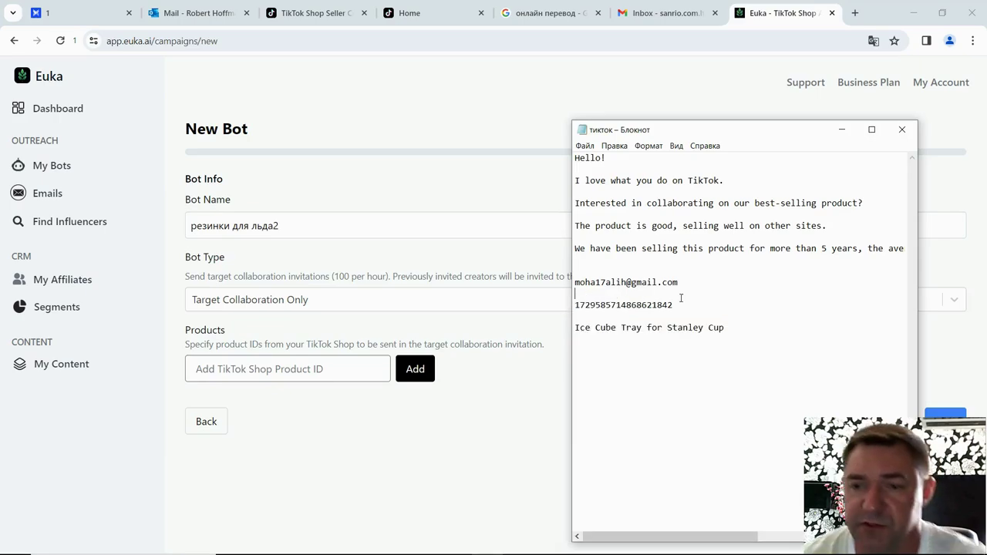
{"action": "double_click", "coordinate": [672, 305]}
{"action": "key", "text": "ctrl+c"}
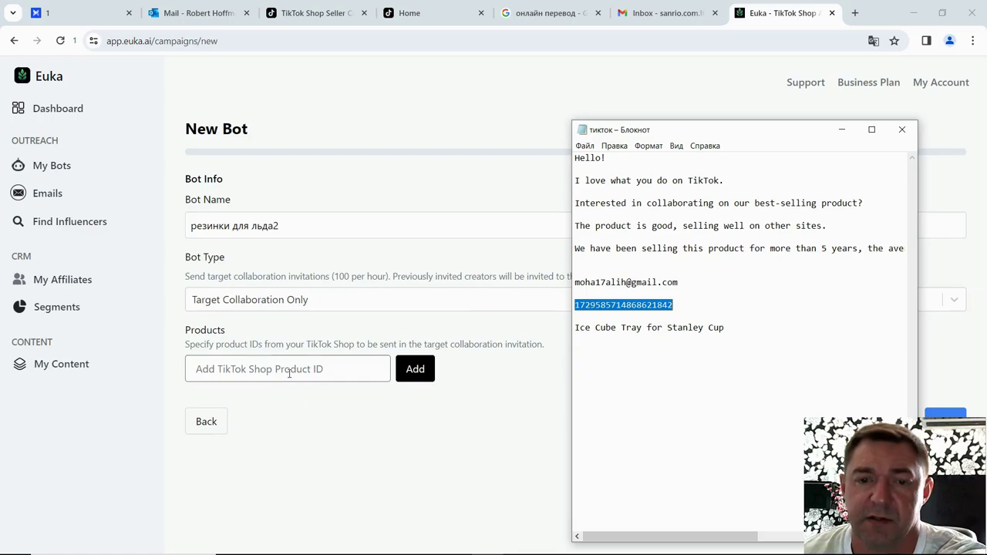
{"action": "left_click", "coordinate": [281, 369]}
{"action": "key", "text": "ctrl+v"}
{"action": "left_click", "coordinate": [422, 379]}
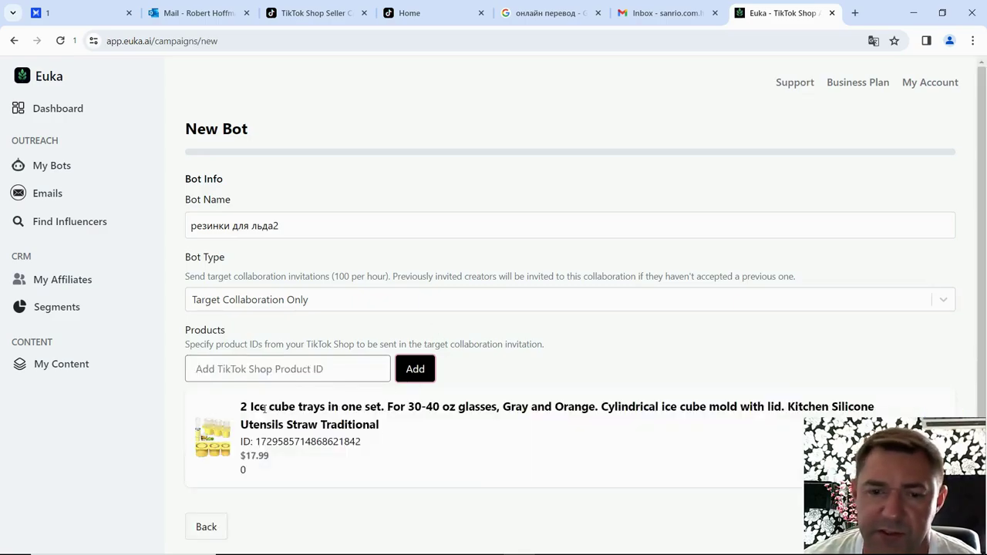
Continue to the Target Collaboration Setup and look through its sample, invitation and contact fields
{"action": "scroll", "coordinate": [534, 327], "scroll_direction": "down", "scroll_amount": 1}
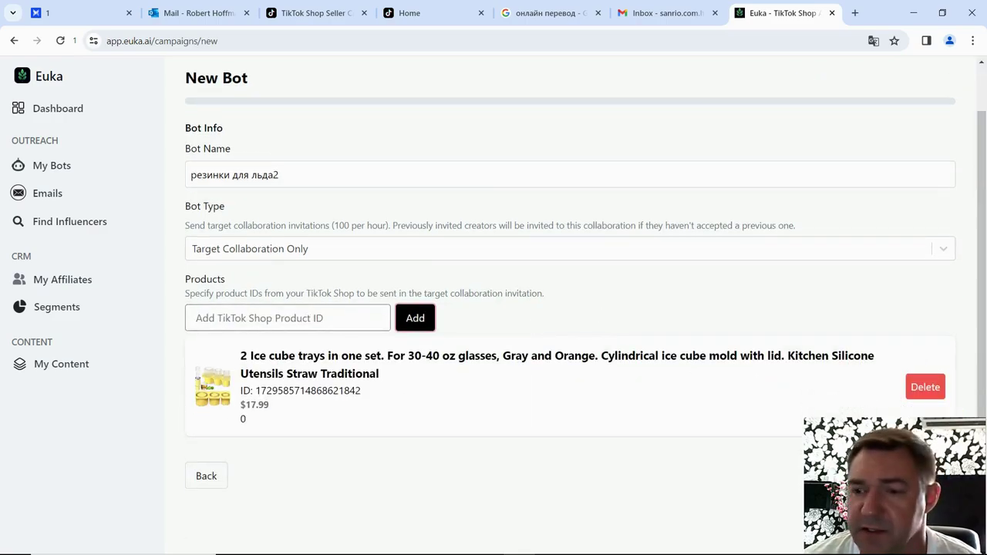
{"action": "left_click", "coordinate": [922, 476]}
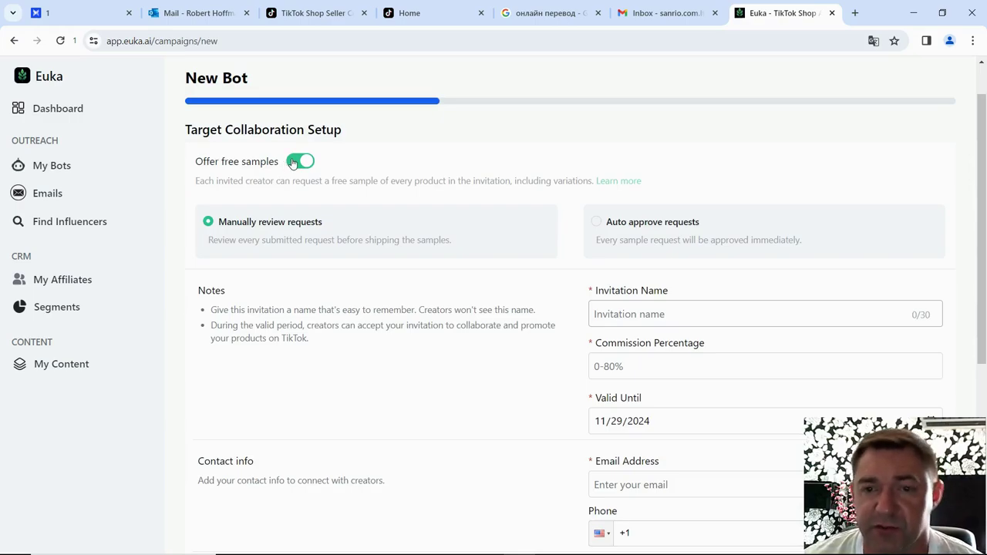
{"action": "scroll", "coordinate": [540, 278], "scroll_direction": "down", "scroll_amount": 3}
{"action": "scroll", "coordinate": [597, 323], "scroll_direction": "up", "scroll_amount": 3}
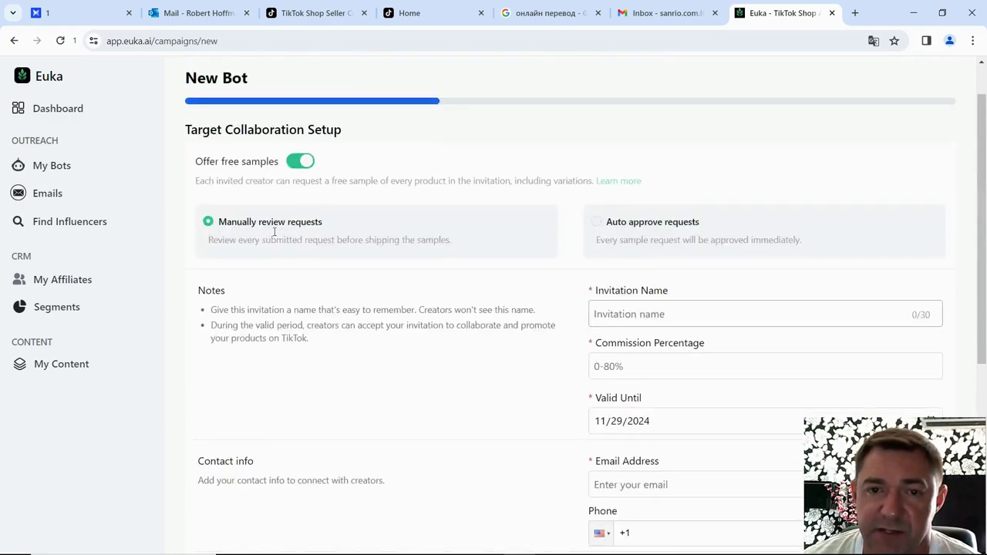
Name the invitation "резинки для льда2" and set the commission percentage to 20
{"action": "left_click", "coordinate": [681, 314]}
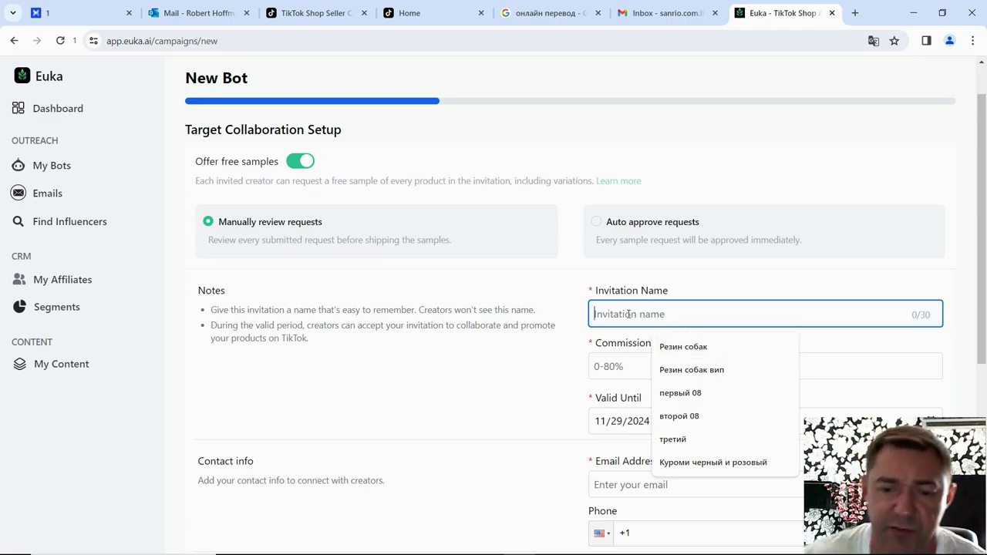
{"action": "type", "text": "рез"}
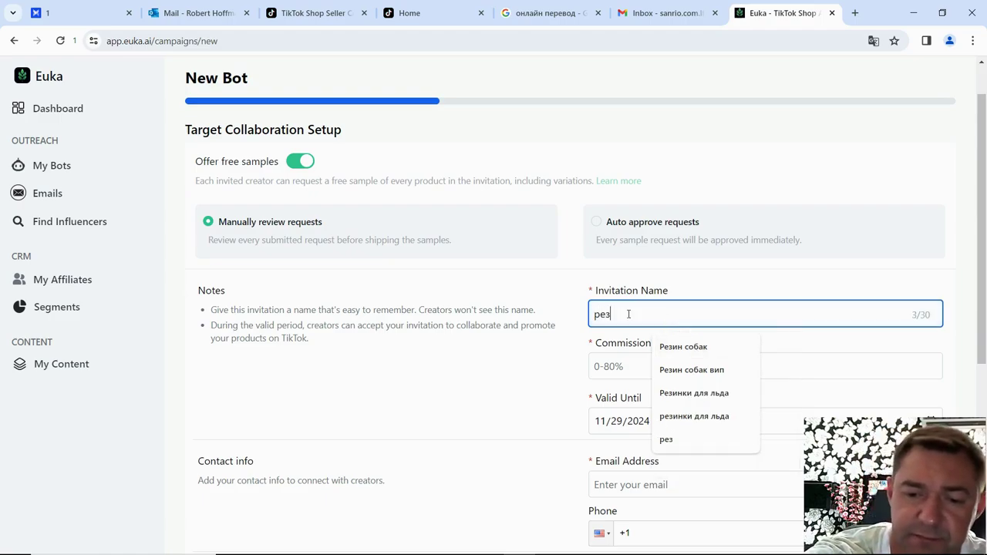
{"action": "type", "text": "инки "}
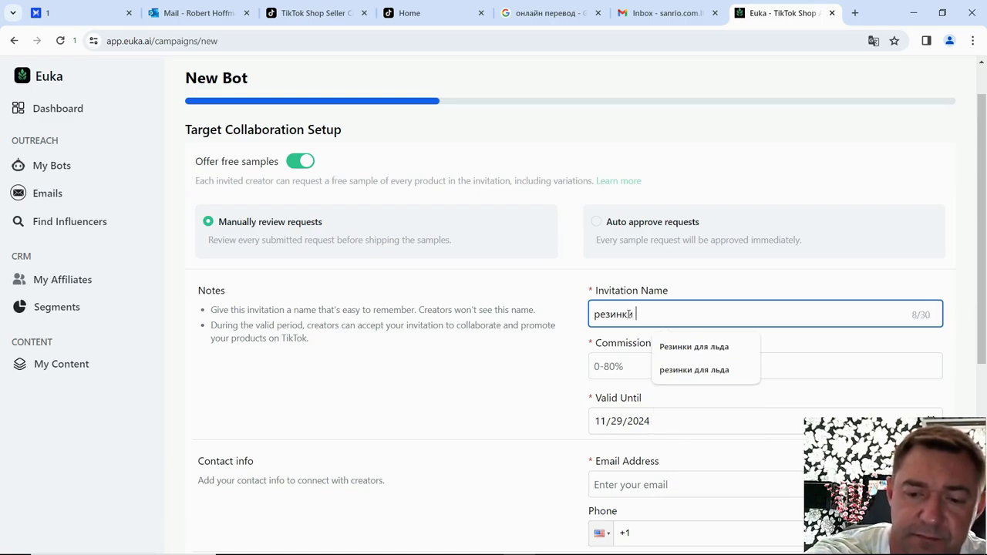
{"action": "type", "text": "для л"}
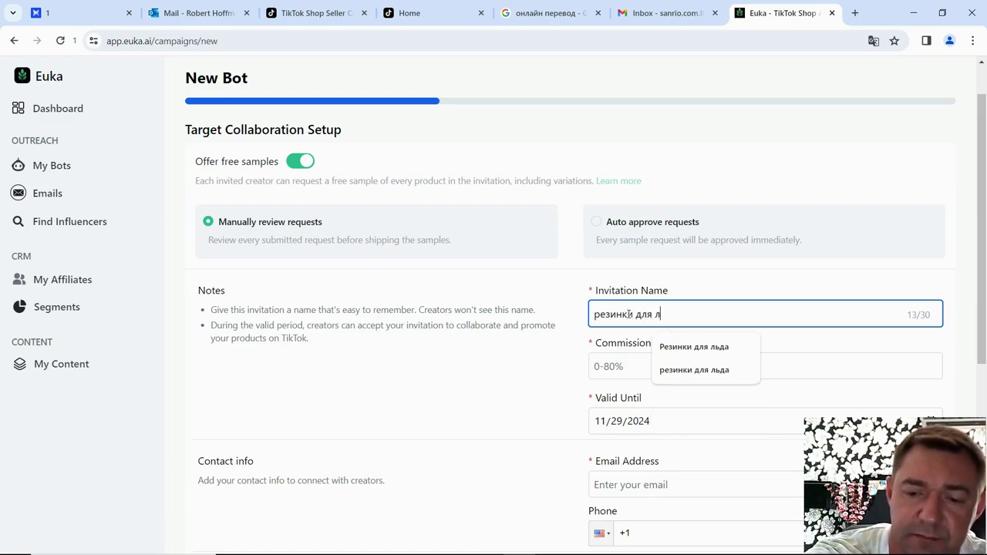
{"action": "type", "text": "ьда2"}
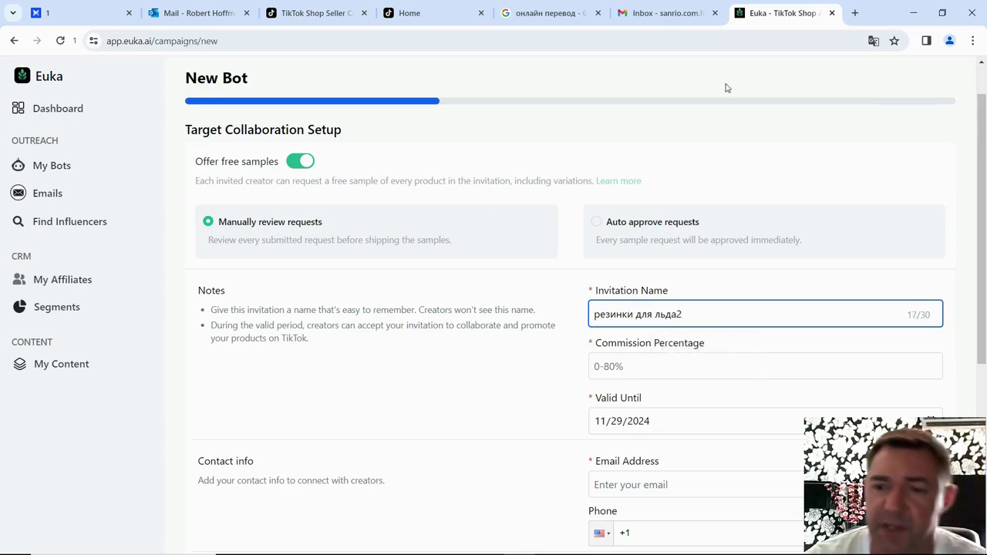
{"action": "left_click", "coordinate": [630, 367]}
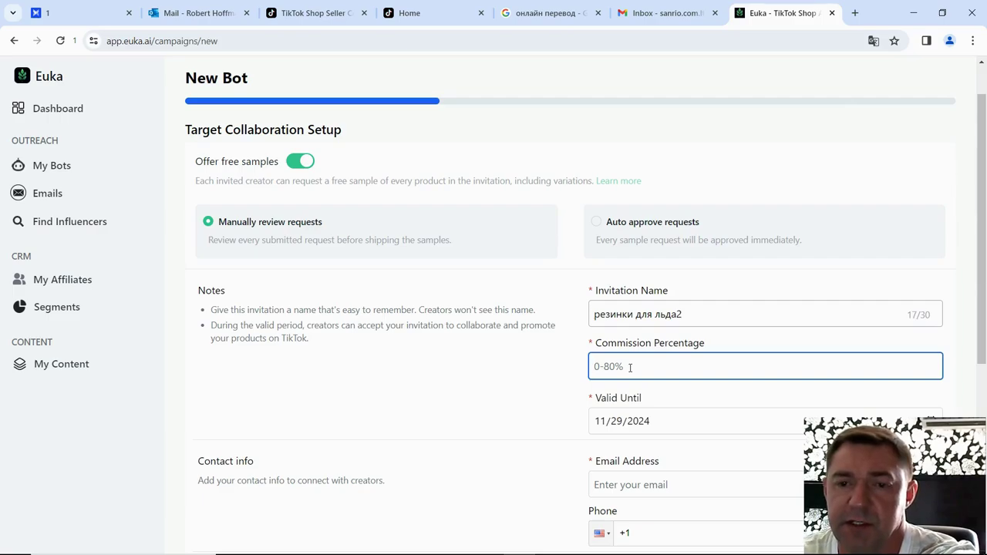
{"action": "type", "text": "20"}
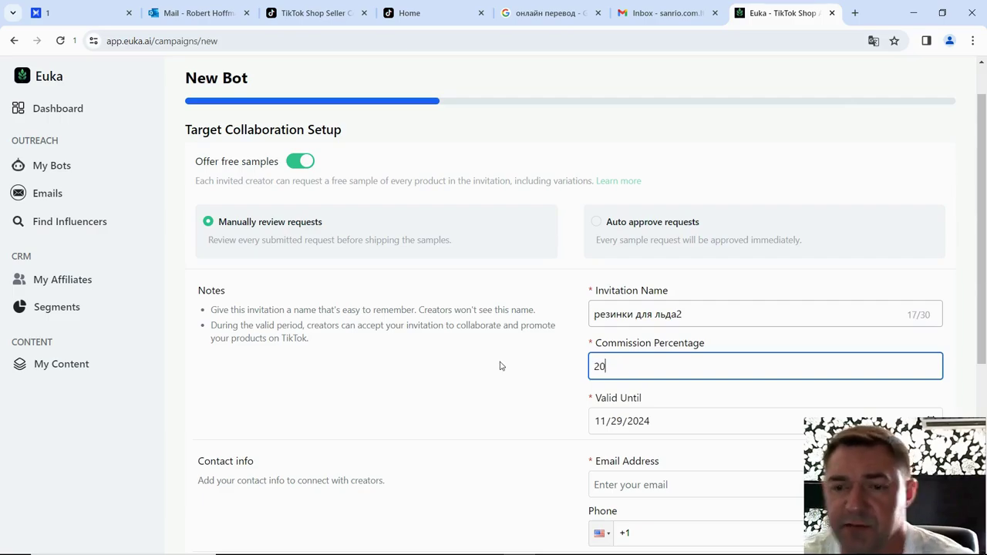
{"action": "left_click", "coordinate": [498, 360]}
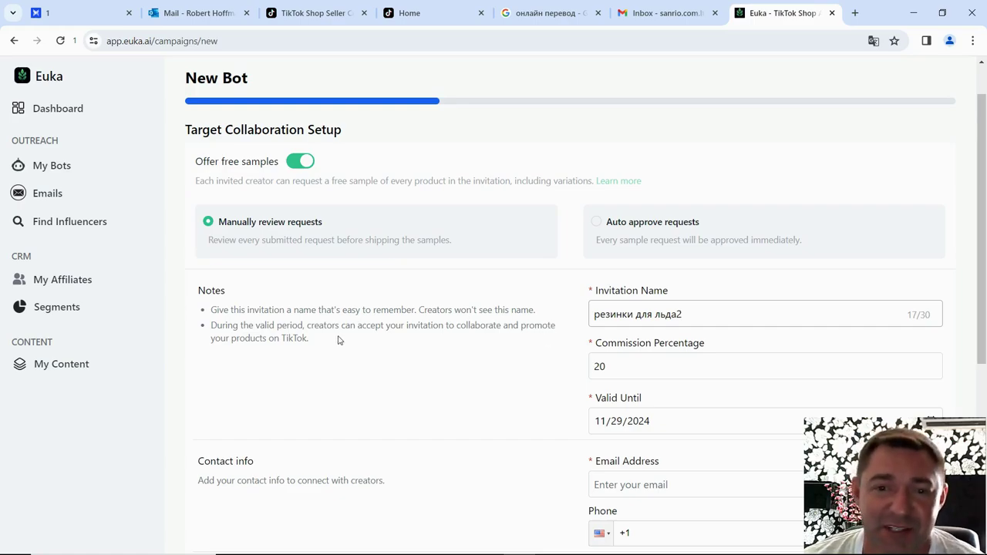
{"action": "left_click_drag", "start_coordinate": [198, 292], "coordinate": [225, 293]}
{"action": "left_click", "coordinate": [207, 293]}
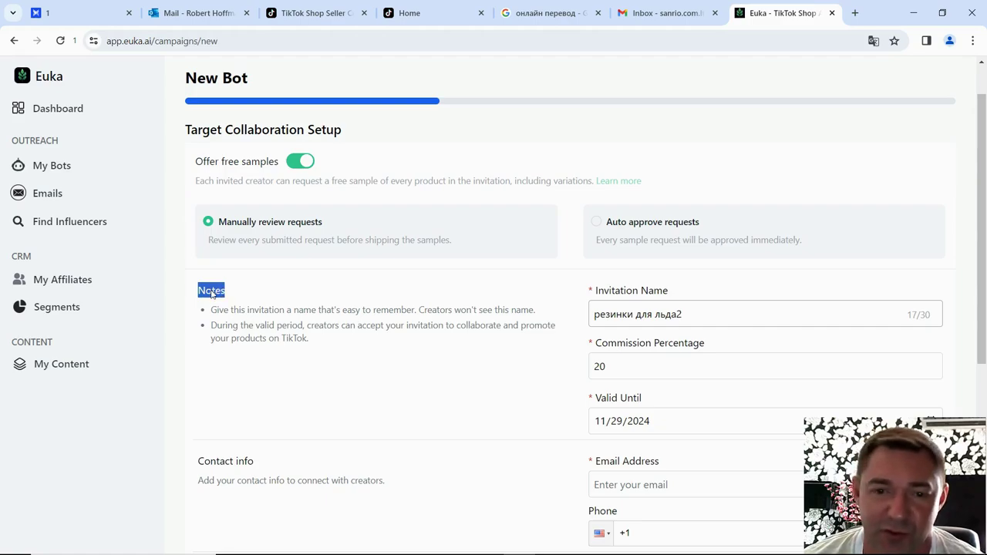
{"action": "left_click", "coordinate": [212, 294]}
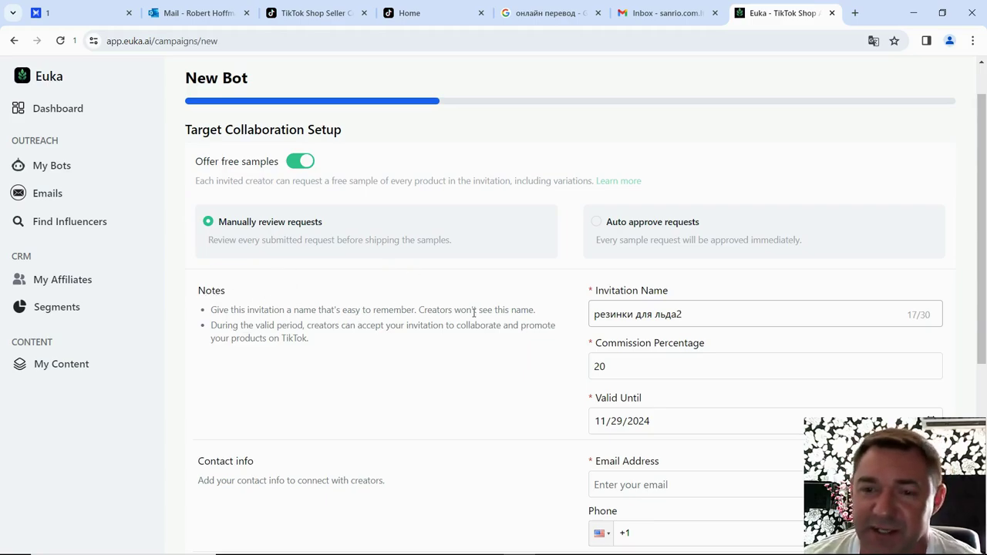
Set the invitation's Valid Until date to 09/07/2024 and fill in the contact email address with the suggested entry
{"action": "scroll", "coordinate": [526, 317], "scroll_direction": "down", "scroll_amount": 2}
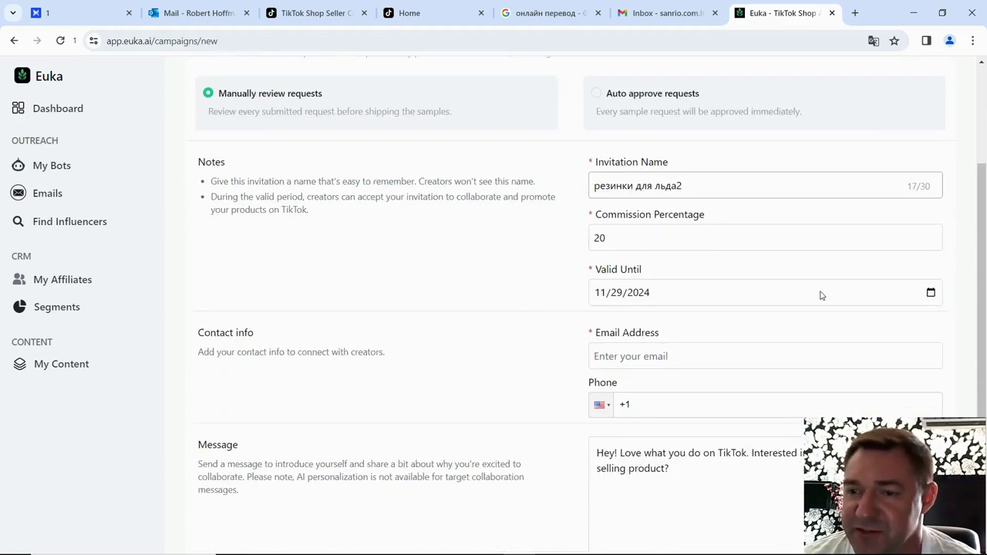
{"action": "left_click", "coordinate": [929, 295]}
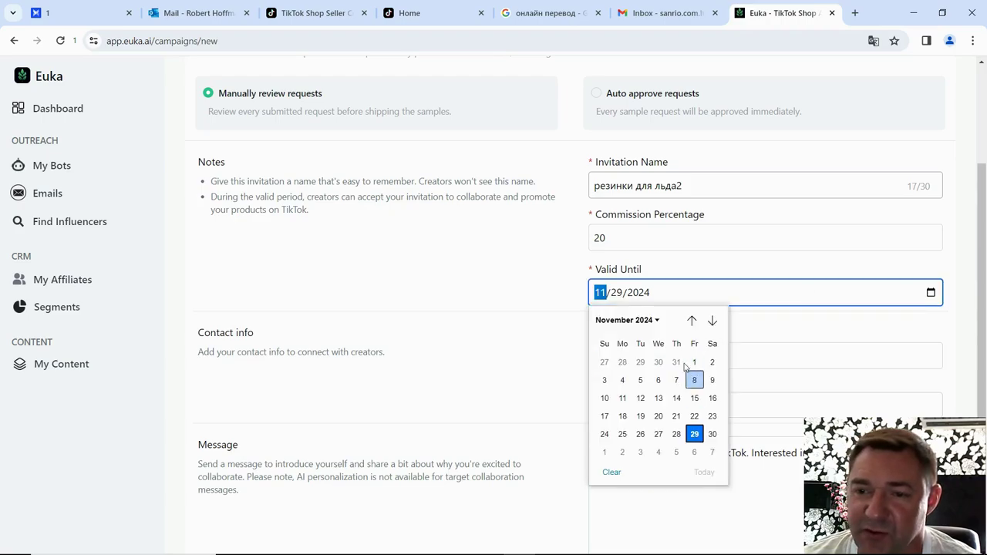
{"action": "left_click", "coordinate": [692, 321]}
{"action": "left_click", "coordinate": [691, 320]}
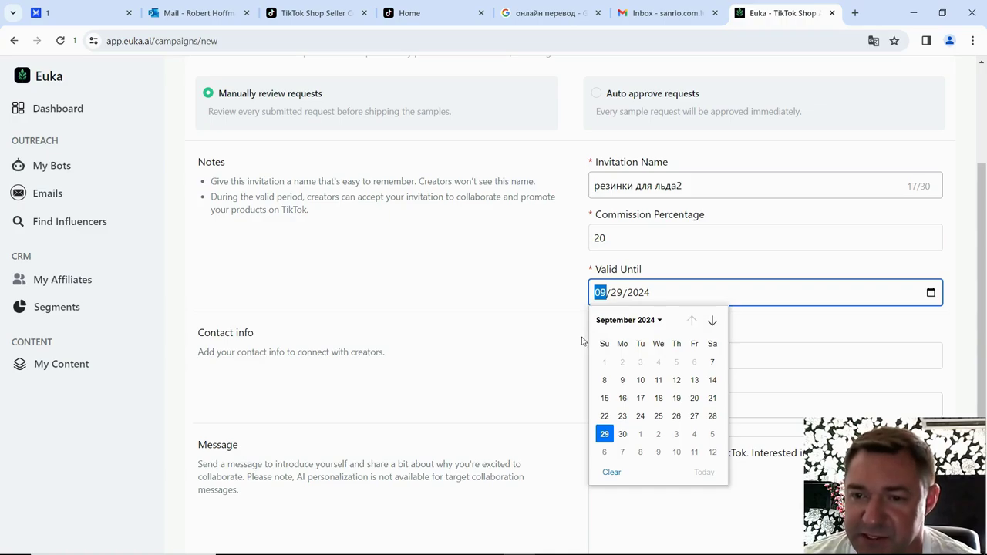
{"action": "left_click", "coordinate": [713, 362]}
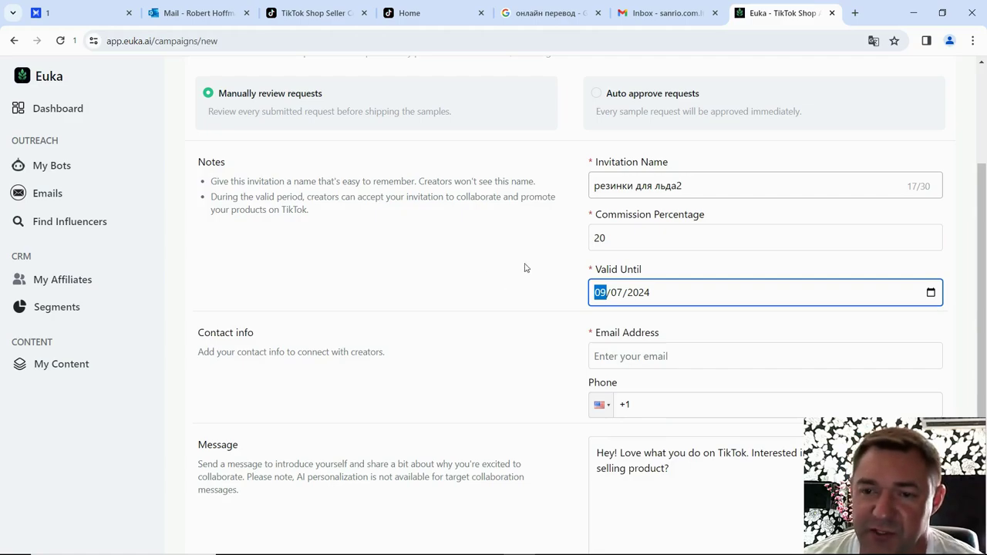
{"action": "left_click", "coordinate": [656, 357]}
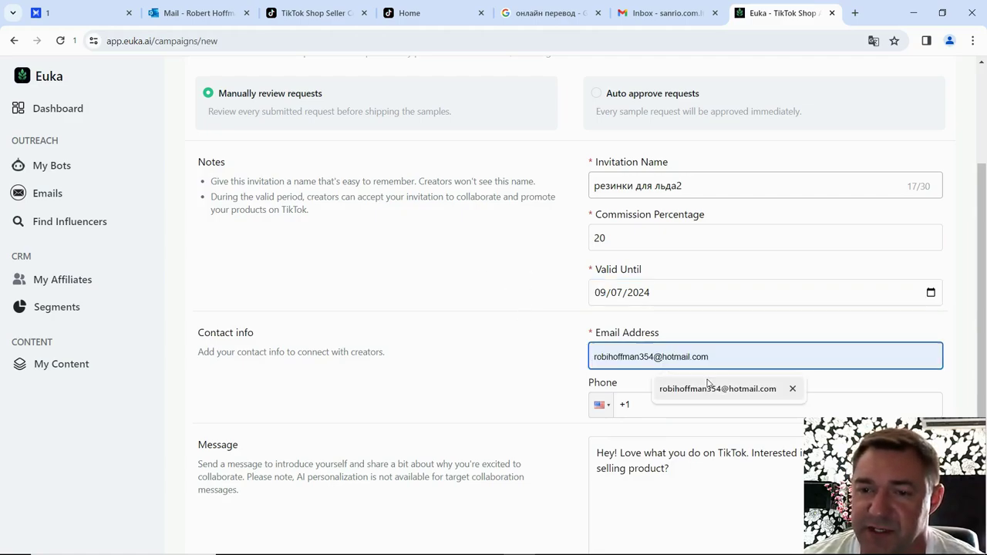
{"action": "left_click", "coordinate": [711, 393]}
Replace the default invitation message with the greeting text copied from "Hello!" through "more than 1000 pieces." in the "тикток" Notepad file
{"action": "scroll", "coordinate": [513, 295], "scroll_direction": "down", "scroll_amount": 2}
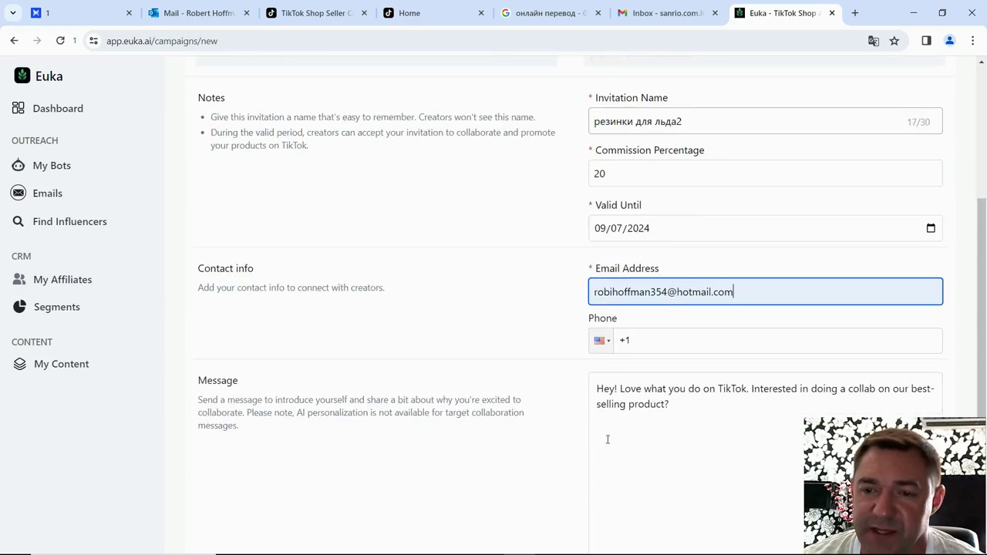
{"action": "scroll", "coordinate": [478, 290], "scroll_direction": "down", "scroll_amount": 2}
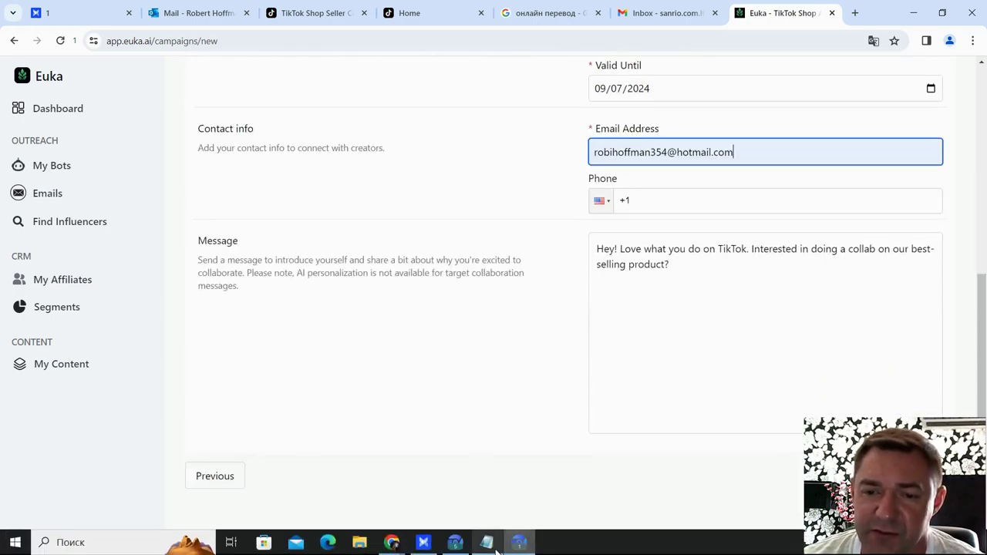
{"action": "left_click", "coordinate": [509, 542]}
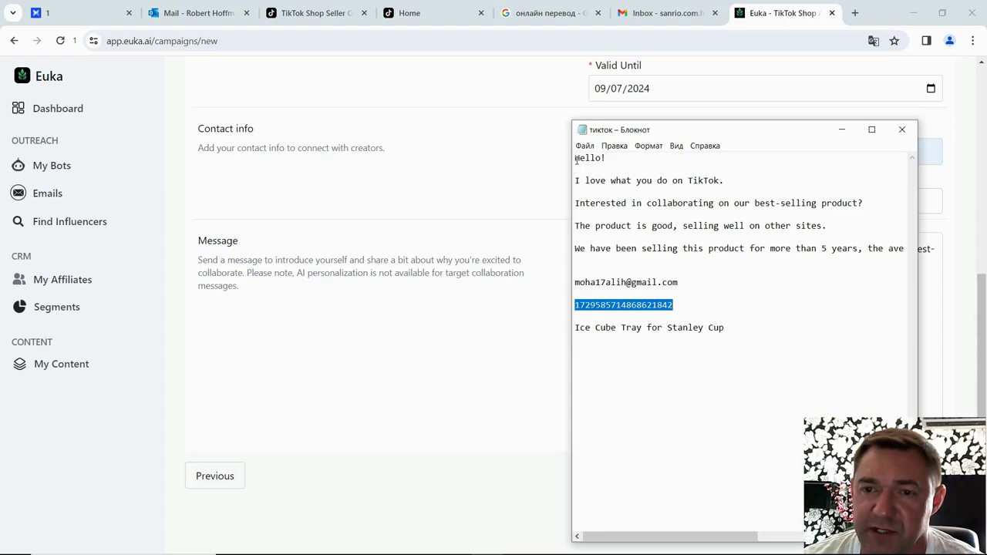
{"action": "left_click_drag", "start_coordinate": [575, 158], "coordinate": [904, 248]}
{"action": "key", "text": "ctrl+c"}
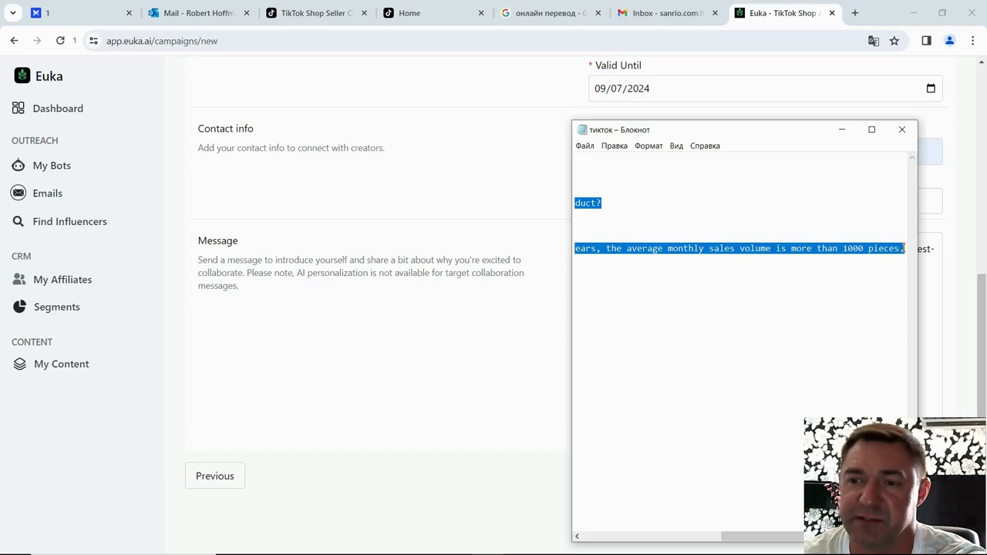
{"action": "left_click", "coordinate": [487, 348]}
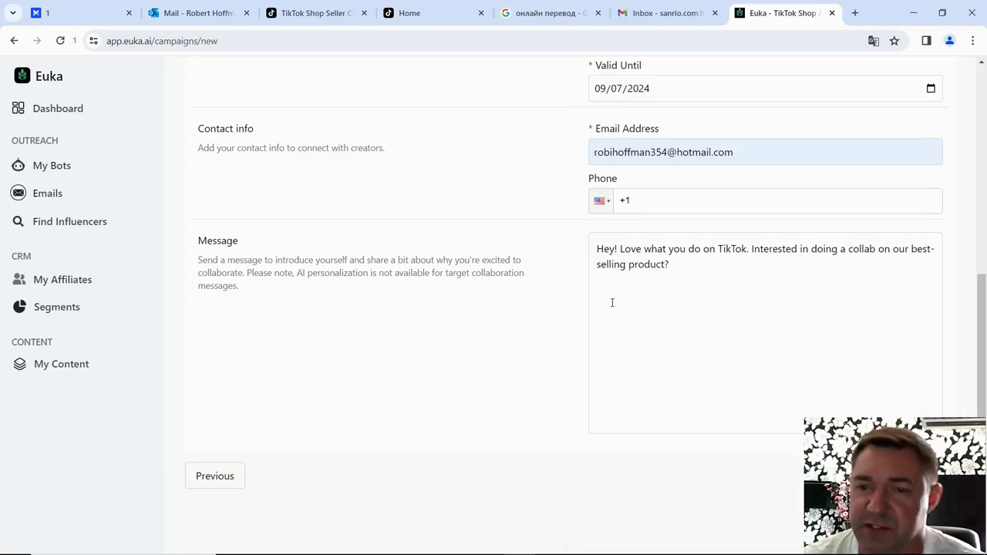
{"action": "left_click_drag", "start_coordinate": [595, 248], "coordinate": [675, 274]}
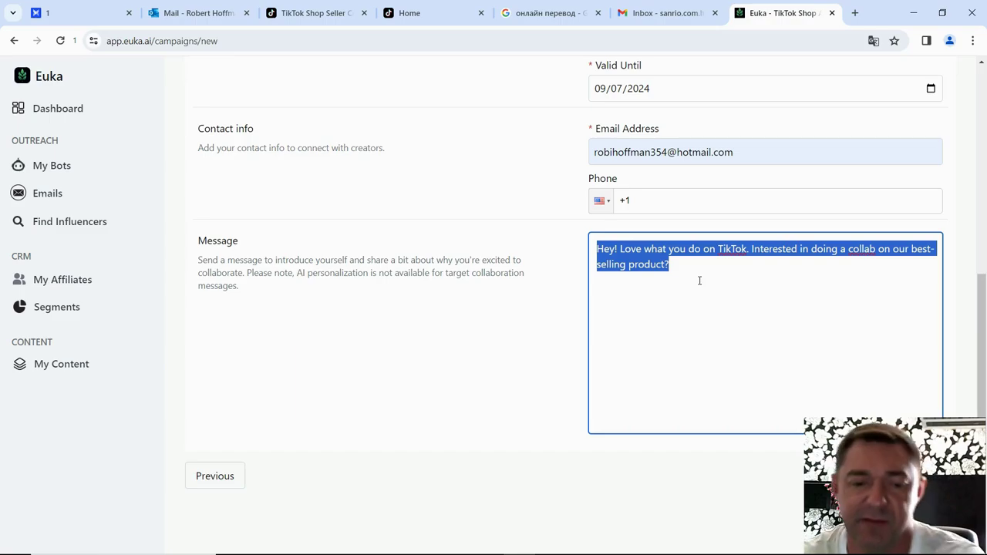
{"action": "key", "text": "ctrl+v"}
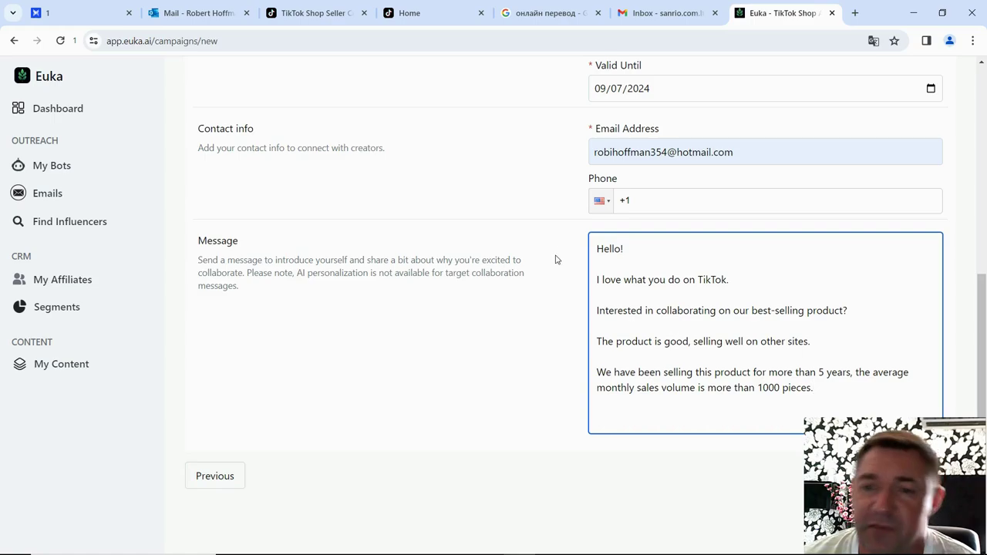
Review the completed Target Collaboration Setup fields and continue to the Target Influencers stage
{"action": "scroll", "coordinate": [556, 285], "scroll_direction": "up", "scroll_amount": 2}
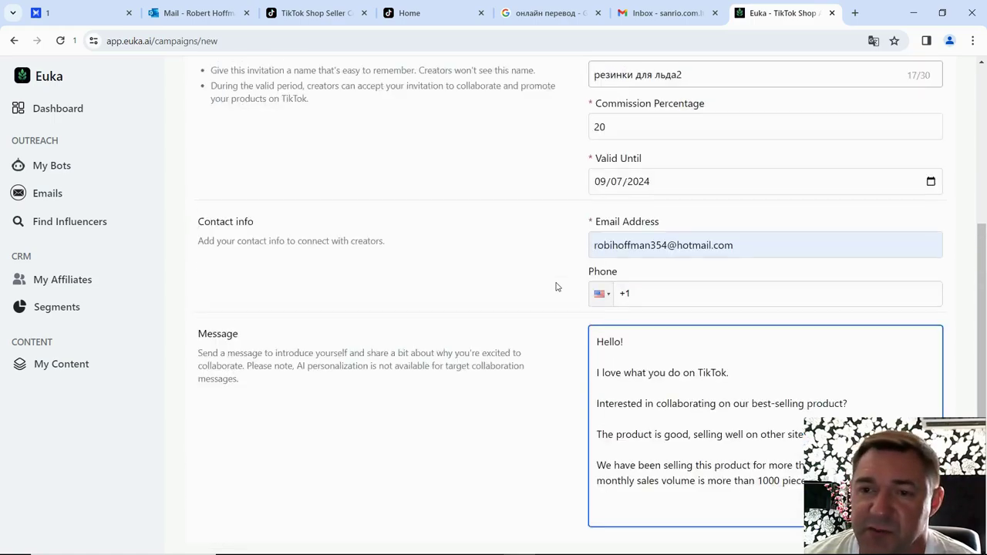
{"action": "scroll", "coordinate": [555, 286], "scroll_direction": "down", "scroll_amount": 1}
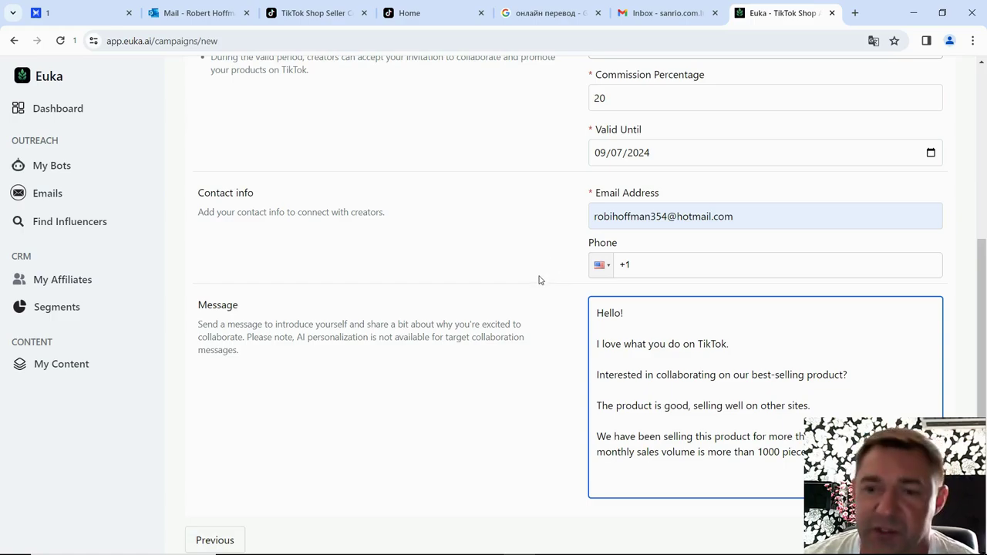
{"action": "scroll", "coordinate": [540, 280], "scroll_direction": "down", "scroll_amount": 1}
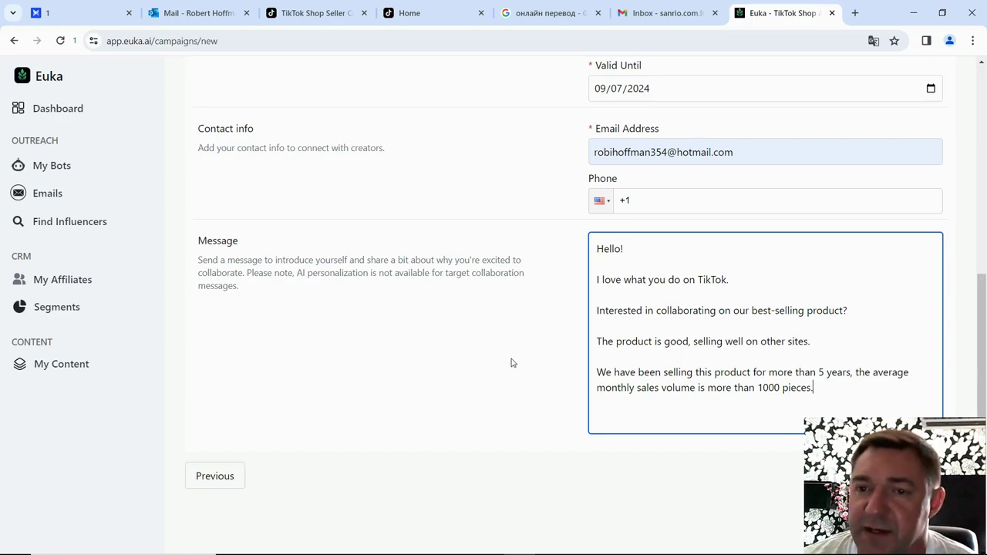
{"action": "scroll", "coordinate": [511, 362], "scroll_direction": "up", "scroll_amount": 2}
{"action": "scroll", "coordinate": [511, 362], "scroll_direction": "down", "scroll_amount": 2}
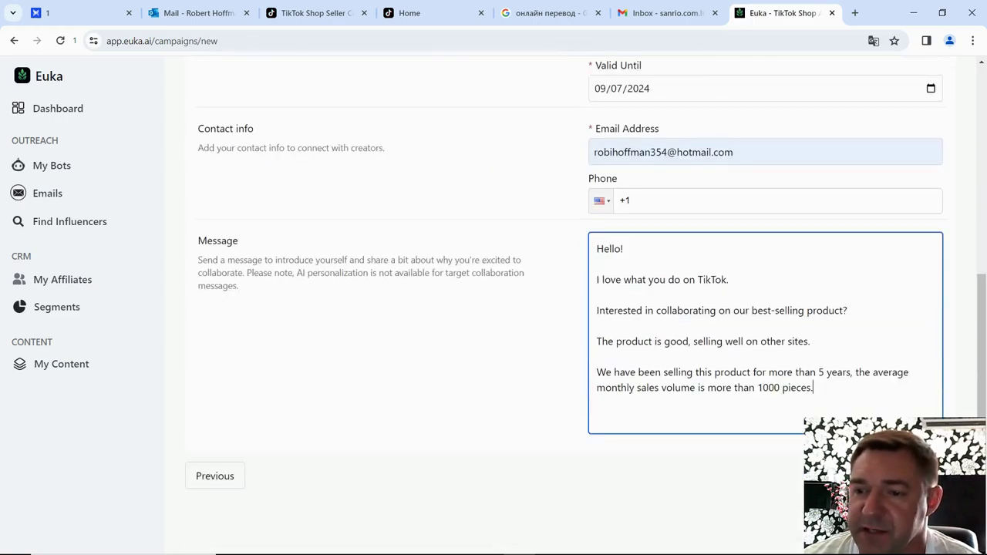
{"action": "left_click", "coordinate": [914, 476]}
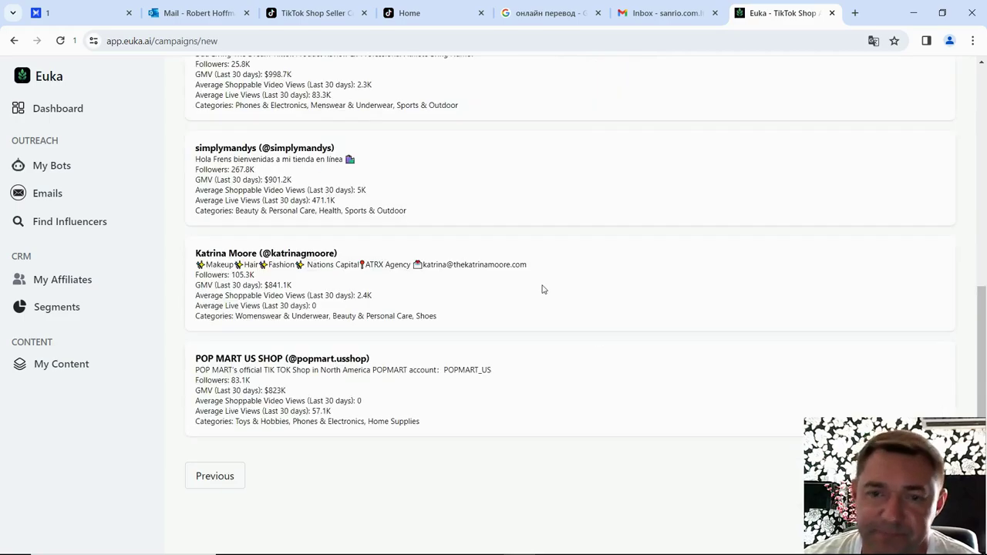
Expand all the Target Influencers filters and set the creator category to Kitchenware
{"action": "scroll", "coordinate": [542, 290], "scroll_direction": "up", "scroll_amount": 5}
{"action": "scroll", "coordinate": [388, 250], "scroll_direction": "up", "scroll_amount": 2}
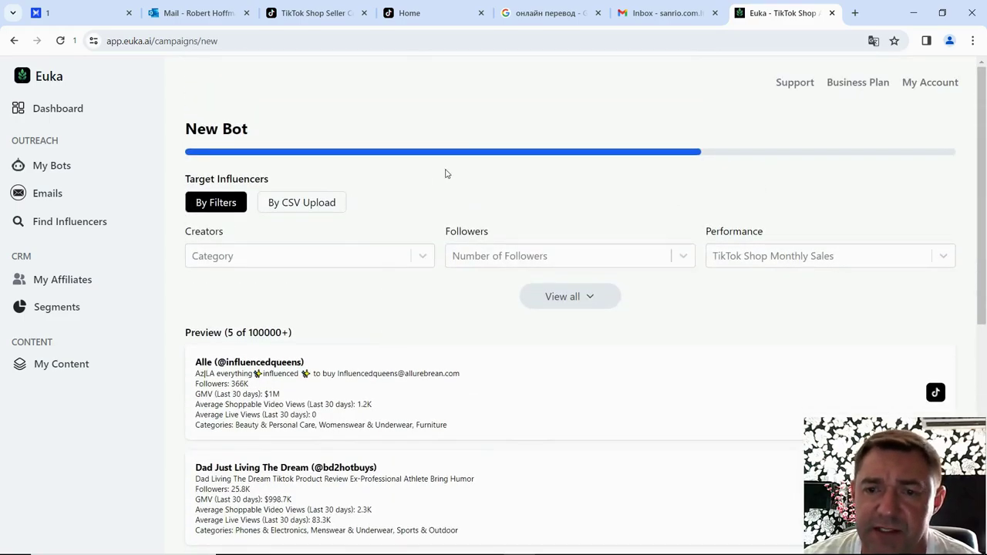
{"action": "left_click", "coordinate": [592, 296]}
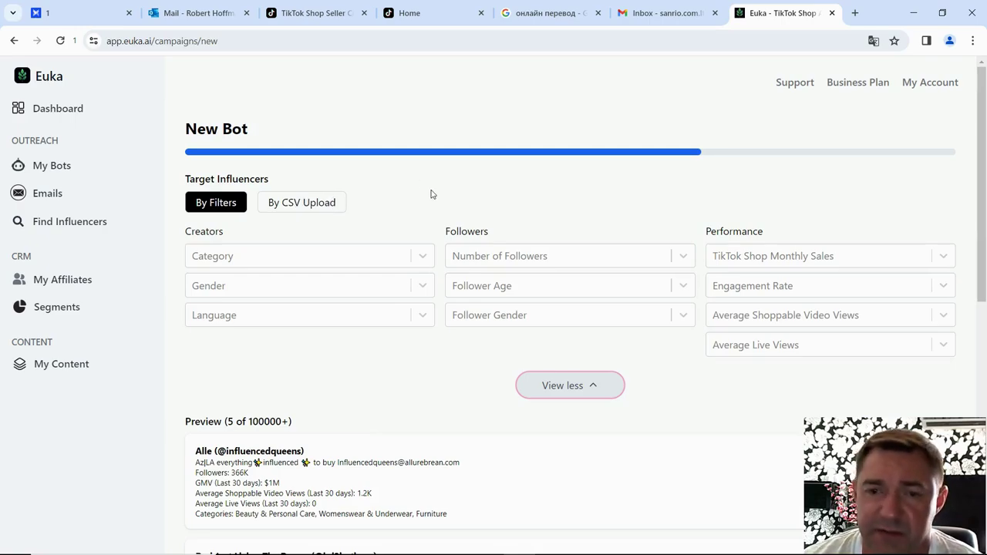
{"action": "left_click", "coordinate": [422, 260]}
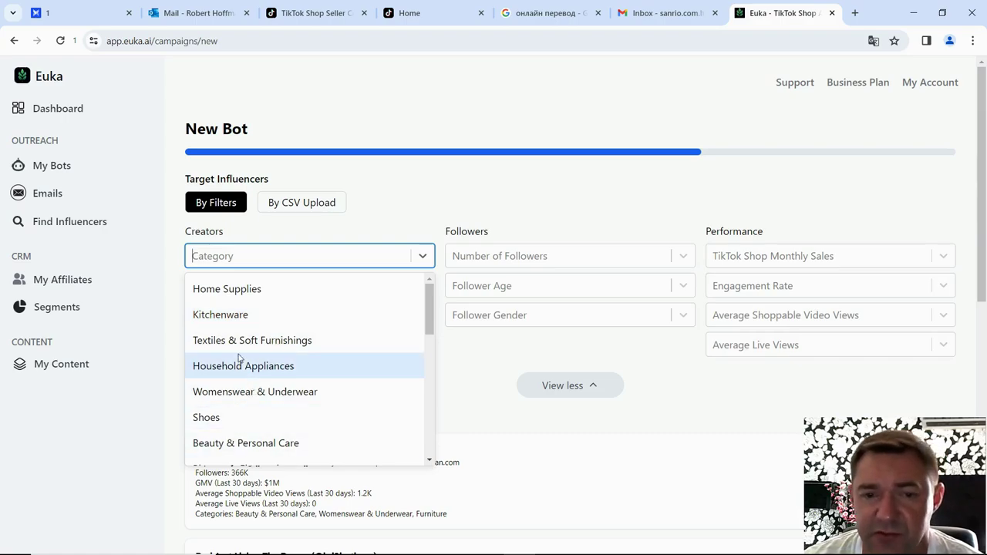
{"action": "left_click", "coordinate": [224, 315]}
{"action": "left_click", "coordinate": [378, 210]}
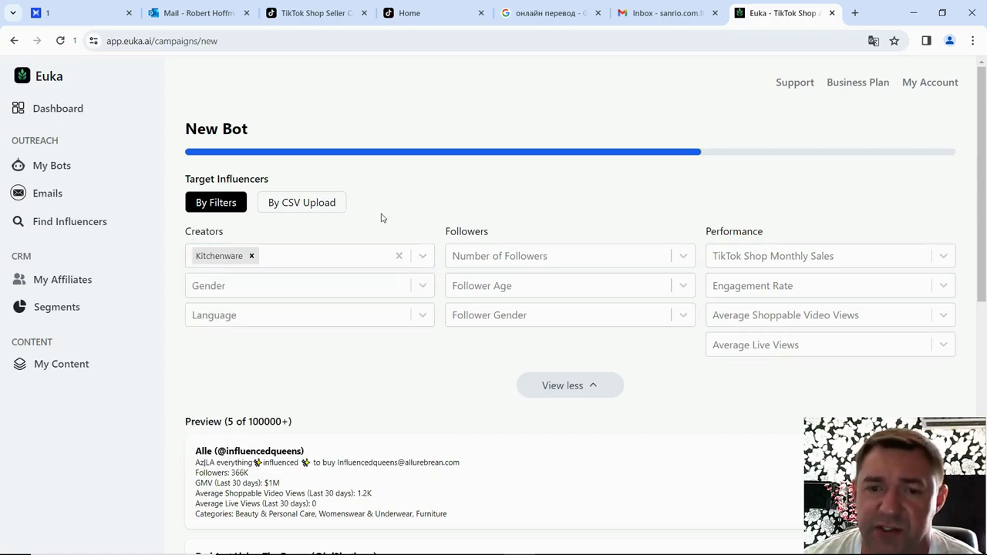
Set the creator gender to All and select English and Spanish as the creator languages
{"action": "left_click", "coordinate": [423, 285]}
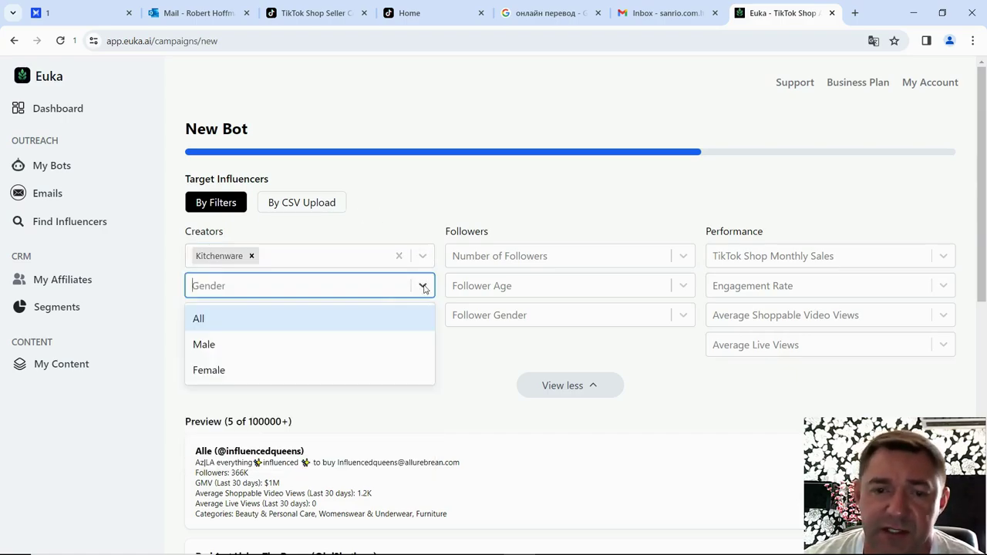
{"action": "left_click", "coordinate": [242, 320]}
{"action": "left_click", "coordinate": [423, 316]}
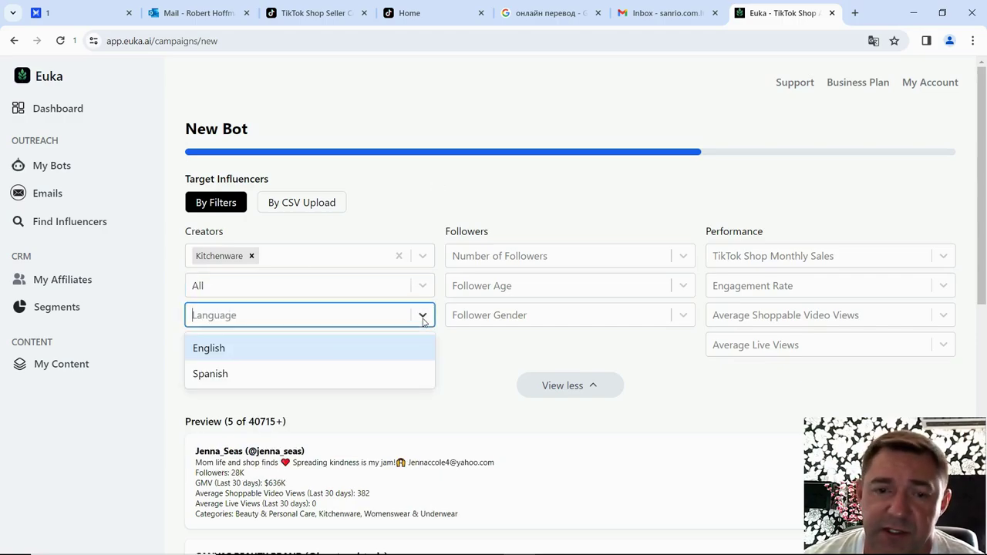
{"action": "left_click", "coordinate": [224, 349]}
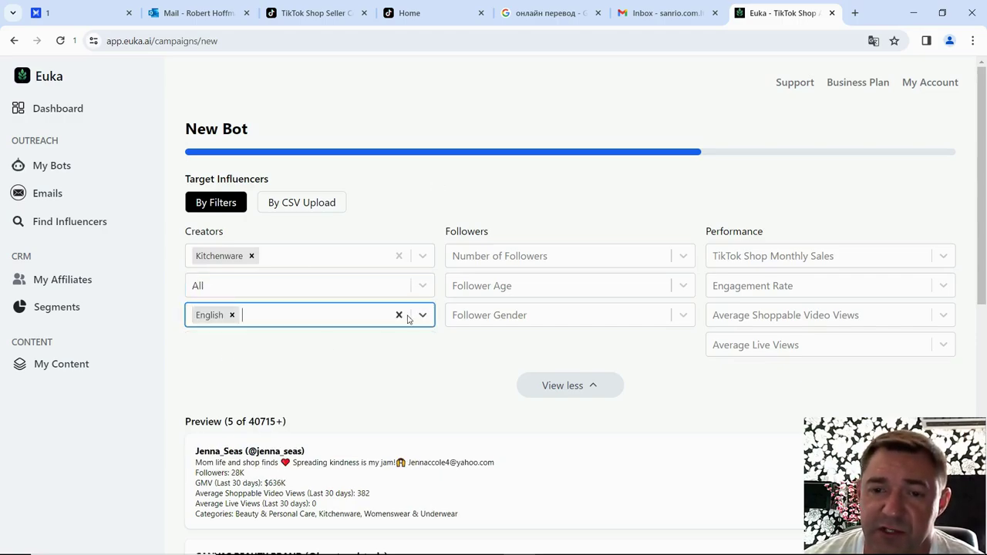
{"action": "left_click", "coordinate": [423, 317]}
{"action": "left_click", "coordinate": [234, 356]}
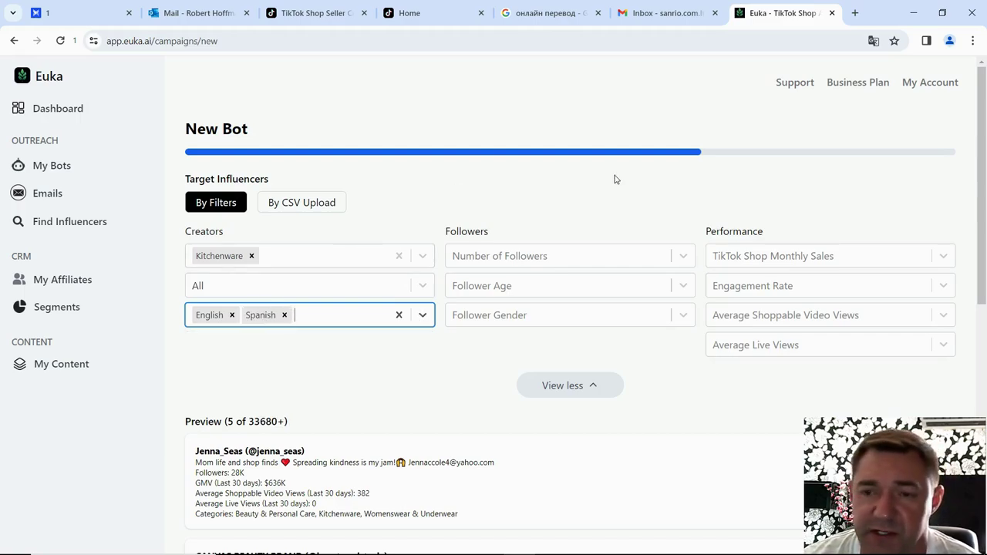
Select the follower ranges 10K-100K, 100K-1M and 1M+, and set TikTok Shop Monthly Sales to $10K+
{"action": "left_click", "coordinate": [683, 257]}
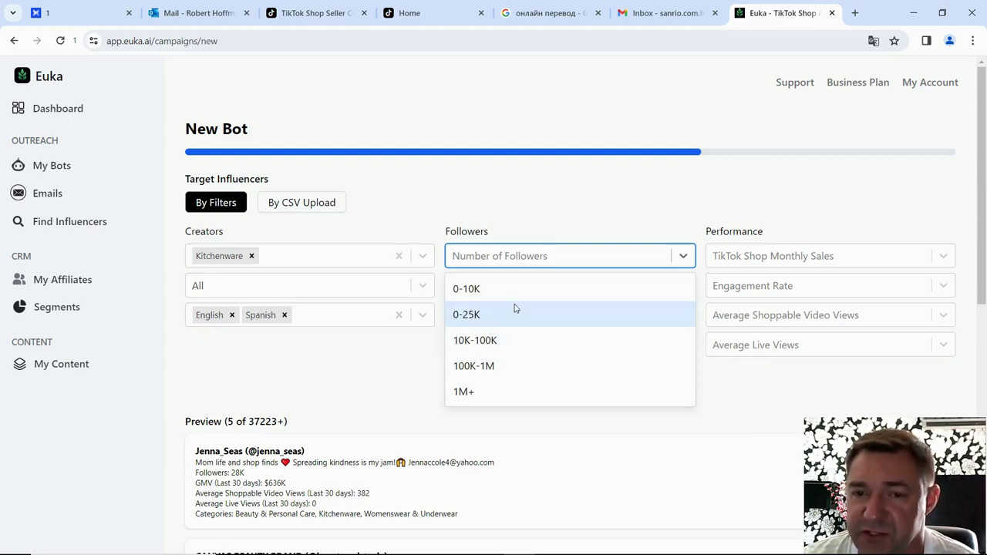
{"action": "left_click", "coordinate": [476, 343]}
{"action": "left_click", "coordinate": [683, 258]}
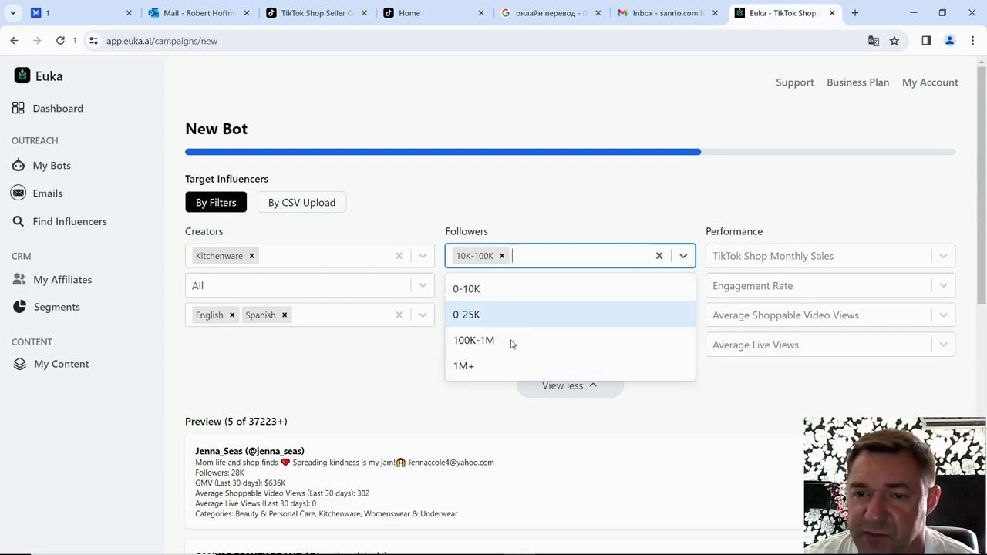
{"action": "left_click", "coordinate": [511, 341]}
{"action": "left_click", "coordinate": [684, 255]}
{"action": "left_click", "coordinate": [494, 342]}
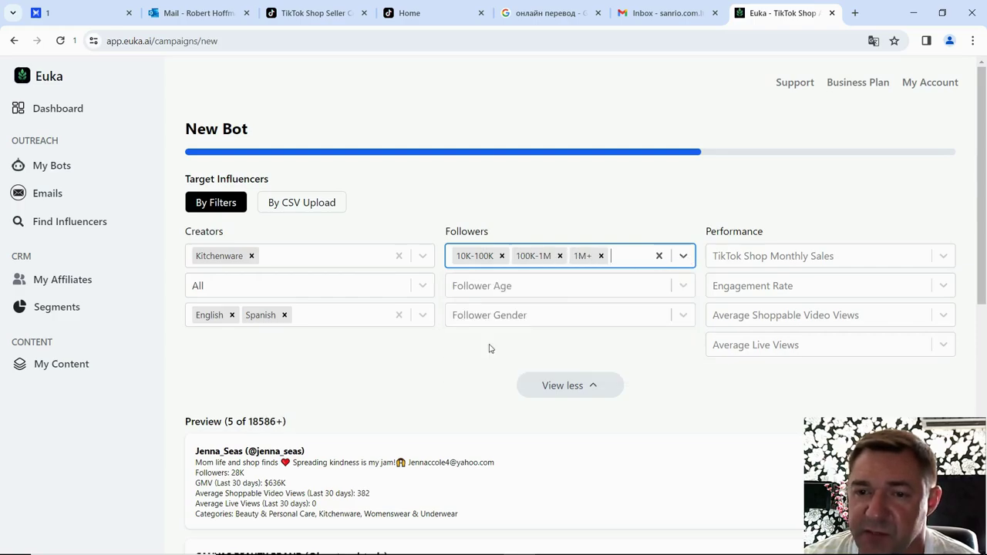
{"action": "left_click", "coordinate": [684, 255]}
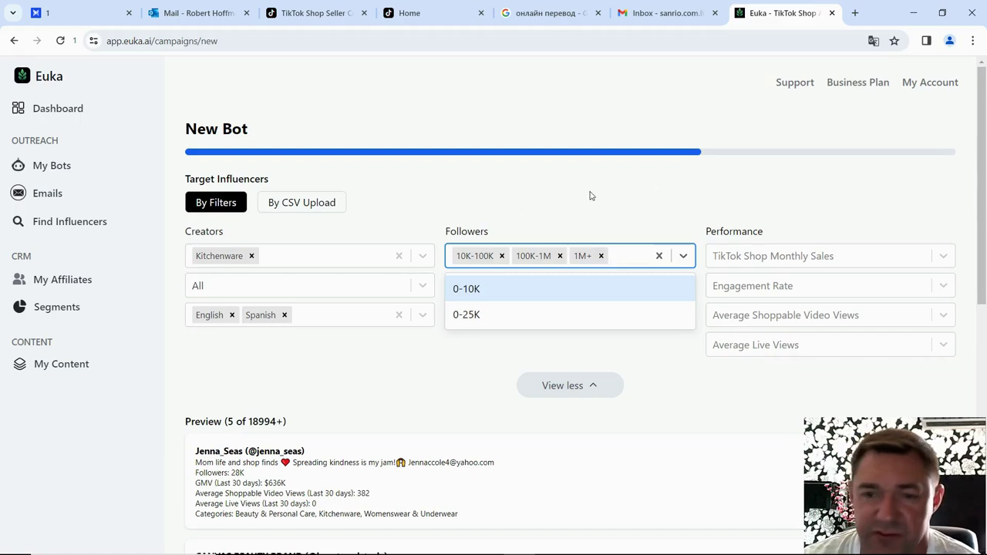
{"action": "left_click", "coordinate": [943, 255]}
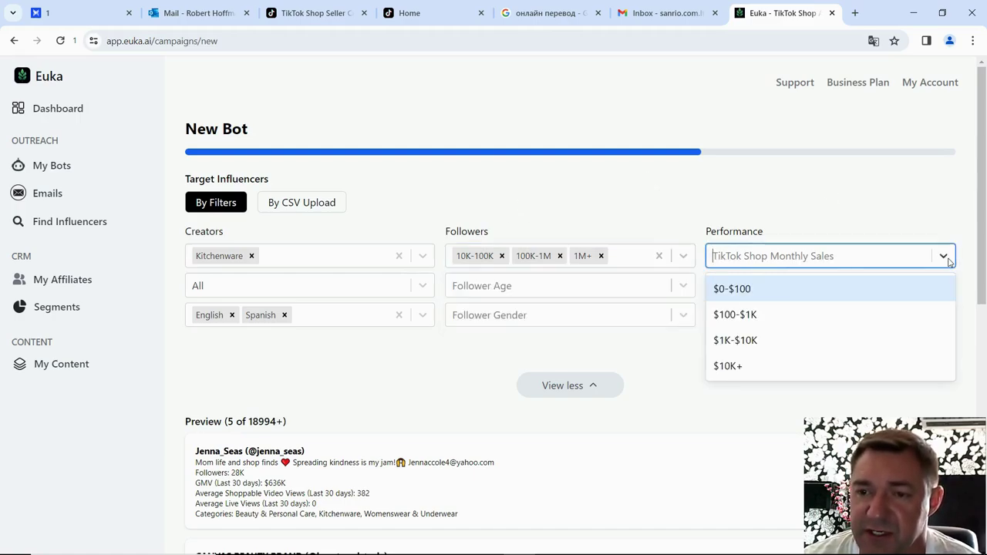
{"action": "left_click", "coordinate": [736, 365]}
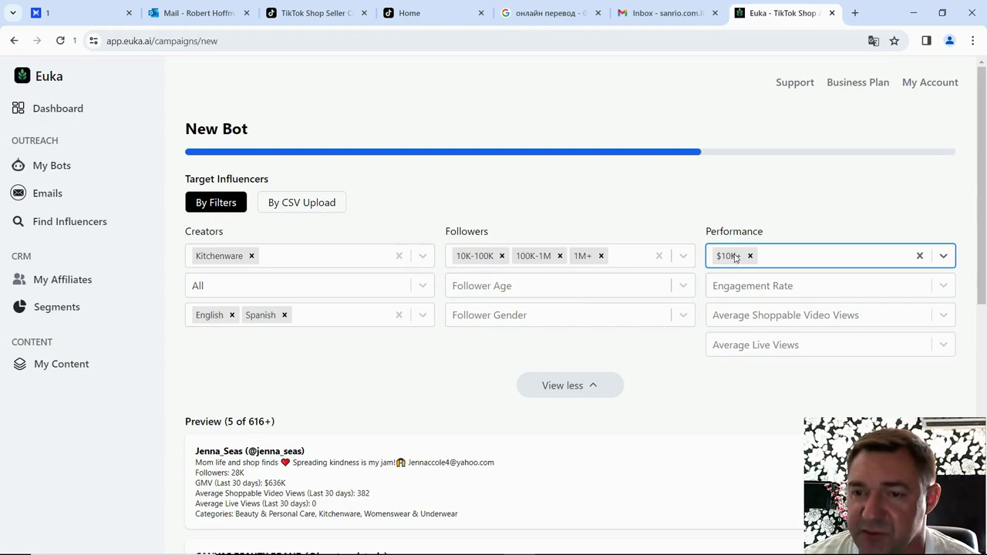
Try adding the 0-25K range to the Number of Followers filter and remove it again
{"action": "left_click", "coordinate": [681, 256]}
{"action": "left_click", "coordinate": [464, 314]}
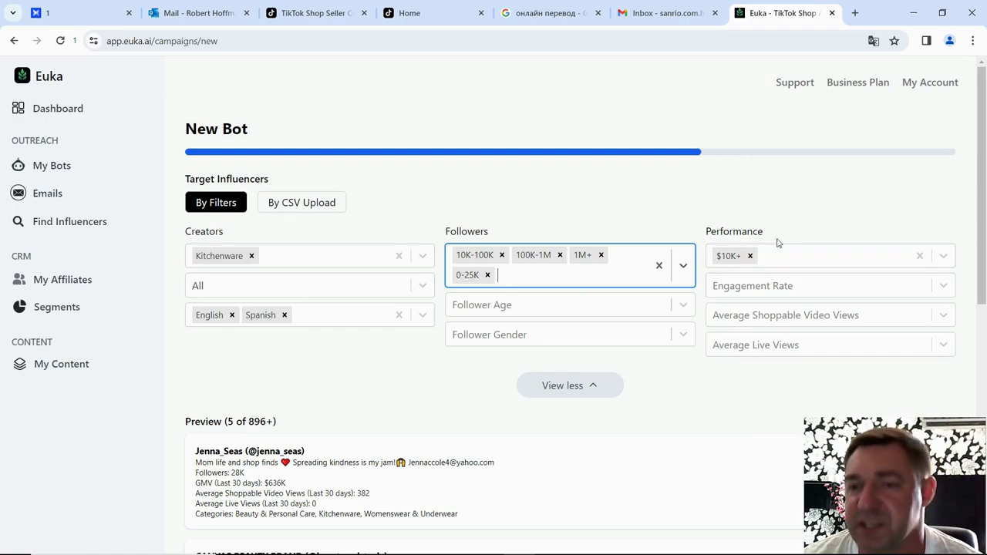
{"action": "left_click", "coordinate": [488, 274]}
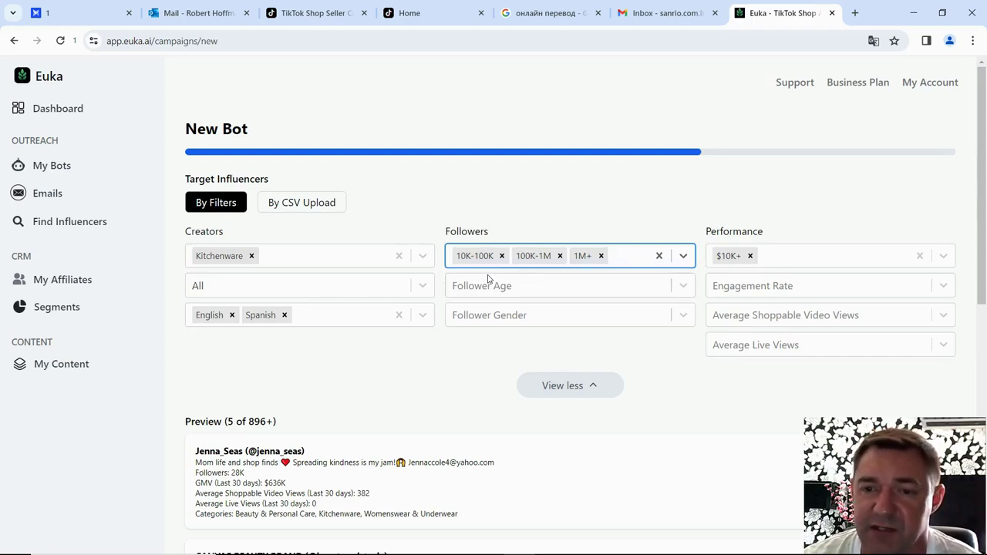
{"action": "left_click", "coordinate": [683, 255]}
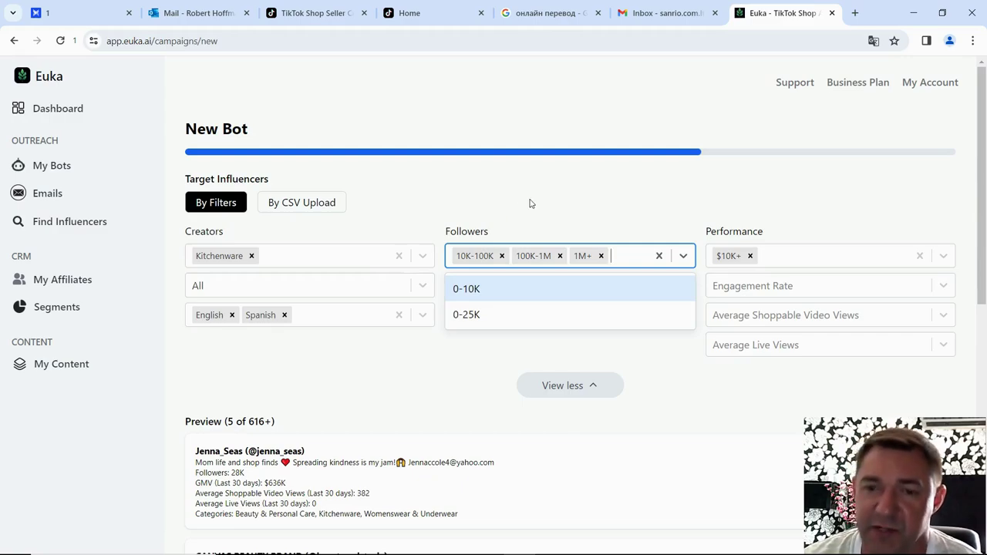
{"action": "left_click", "coordinate": [592, 205]}
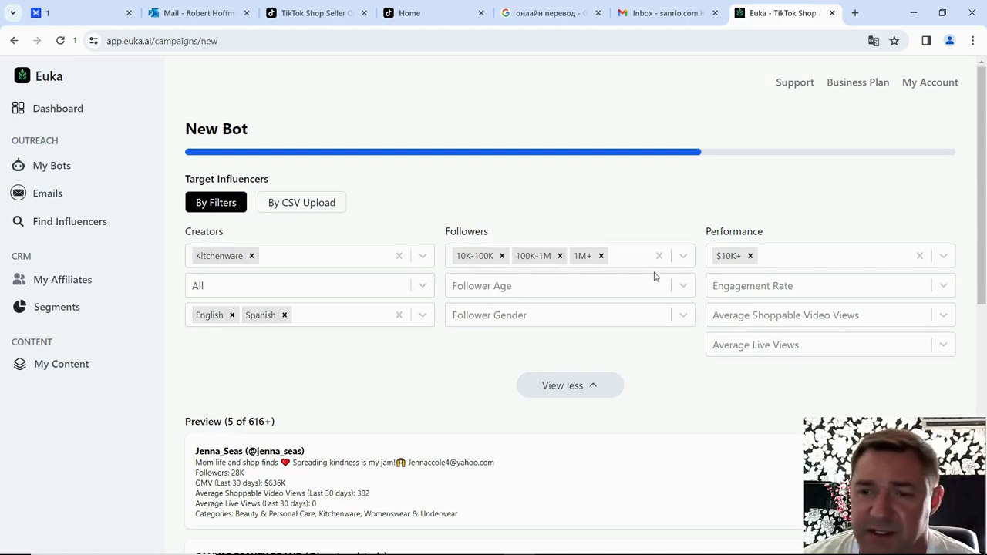
Select the follower ages 18-24, 25-34, 35-44, 45-54 and 55+, and set the follower gender to All
{"action": "left_click", "coordinate": [683, 287]}
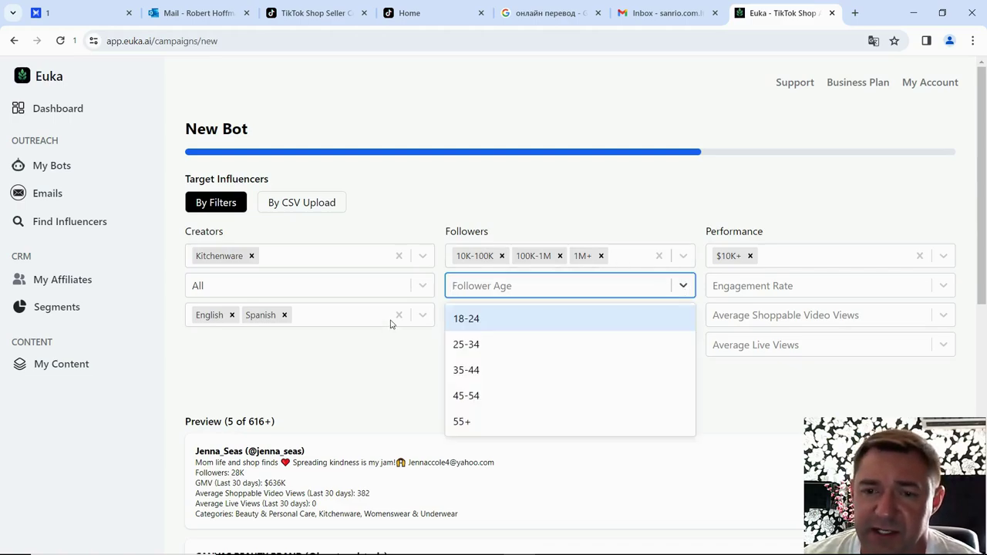
{"action": "left_click", "coordinate": [498, 319]}
{"action": "left_click", "coordinate": [684, 287]}
{"action": "left_click", "coordinate": [524, 319]}
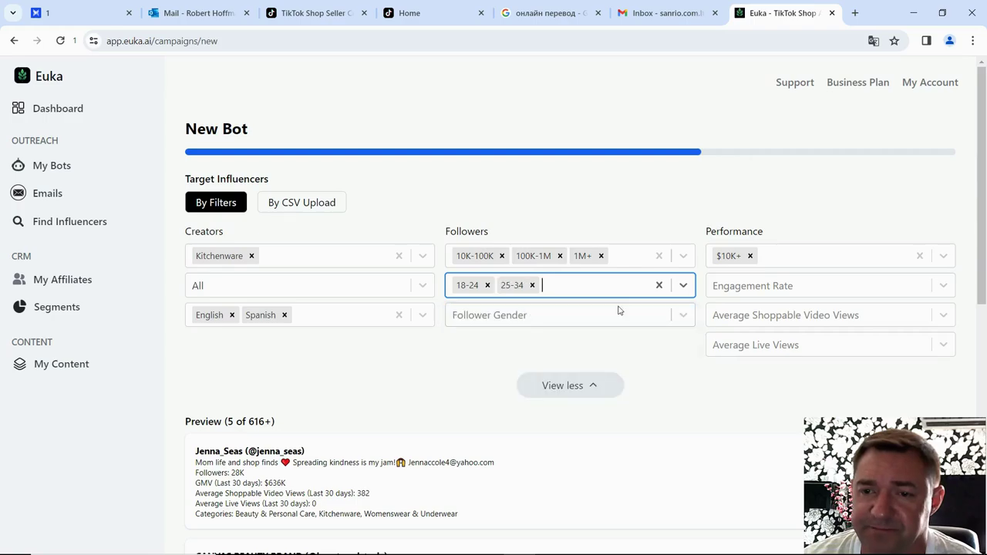
{"action": "left_click", "coordinate": [689, 287]}
{"action": "left_click", "coordinate": [520, 321]}
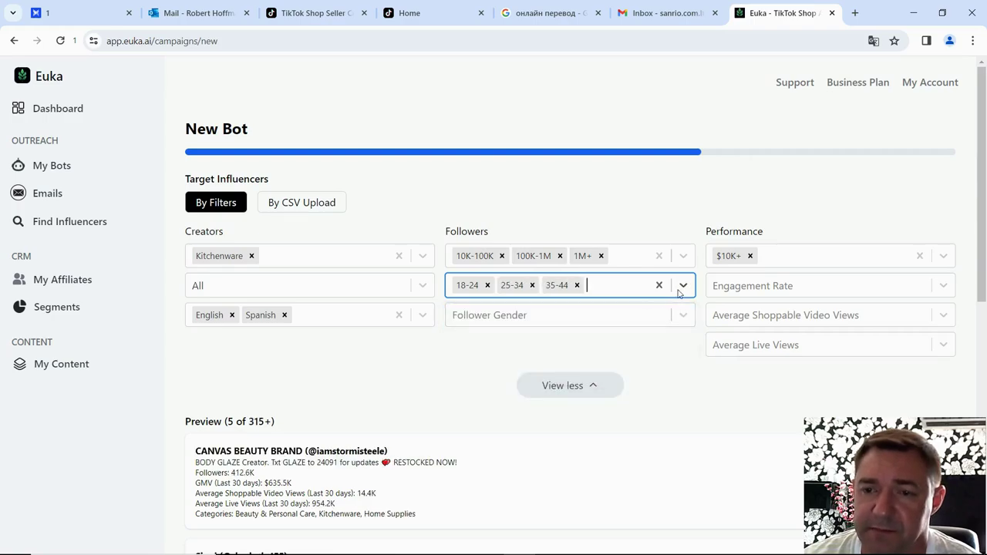
{"action": "left_click", "coordinate": [678, 290]}
{"action": "left_click", "coordinate": [522, 320]}
{"action": "left_click", "coordinate": [682, 289]}
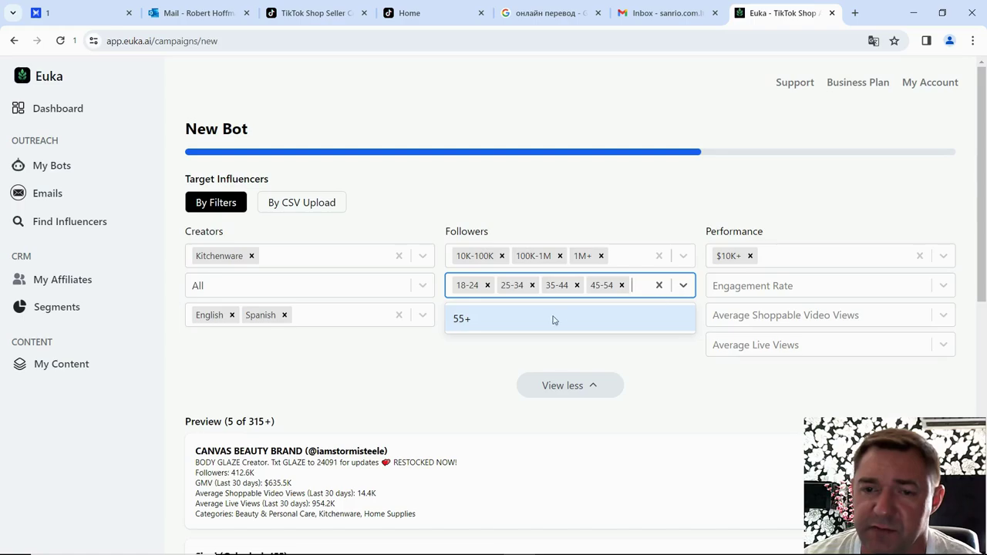
{"action": "left_click", "coordinate": [541, 322]}
{"action": "left_click", "coordinate": [683, 335]}
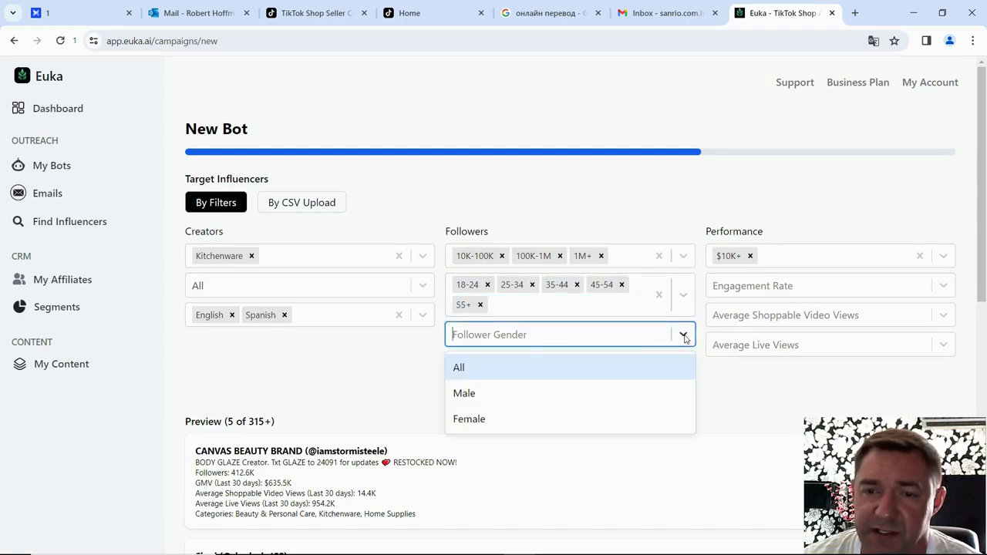
{"action": "left_click", "coordinate": [487, 371]}
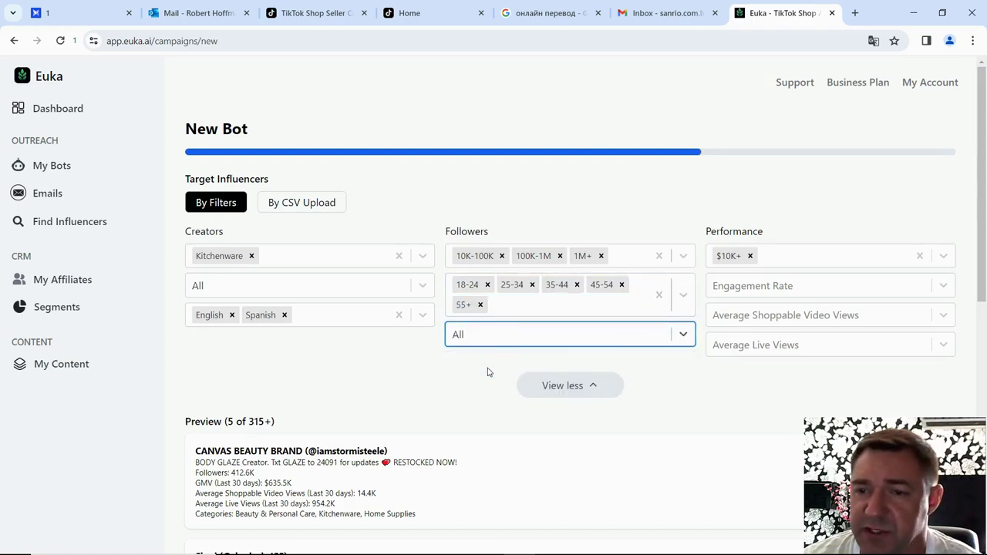
Look through the Engagement Rate and Average Shoppable Video Views options without selecting any
{"action": "left_click", "coordinate": [944, 286]}
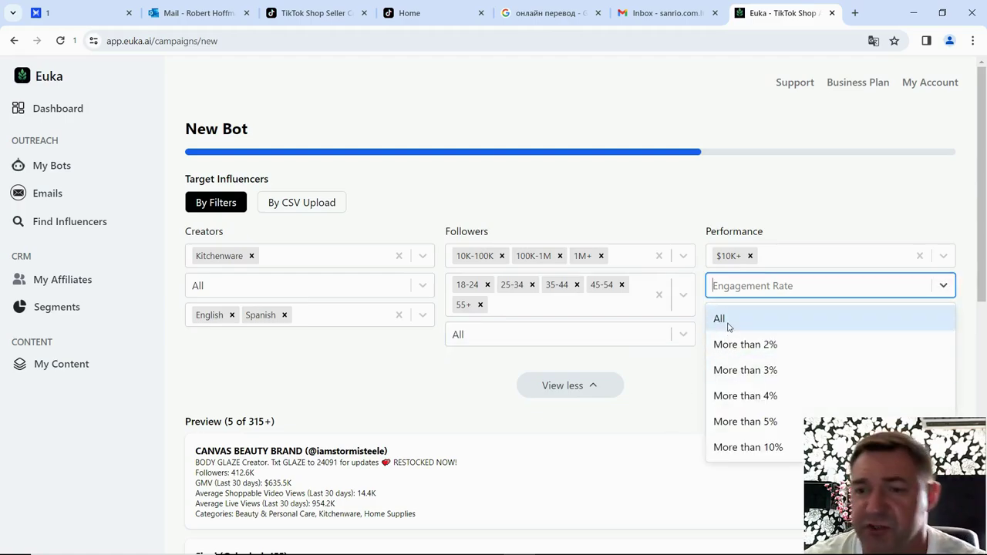
{"action": "left_click", "coordinate": [698, 359]}
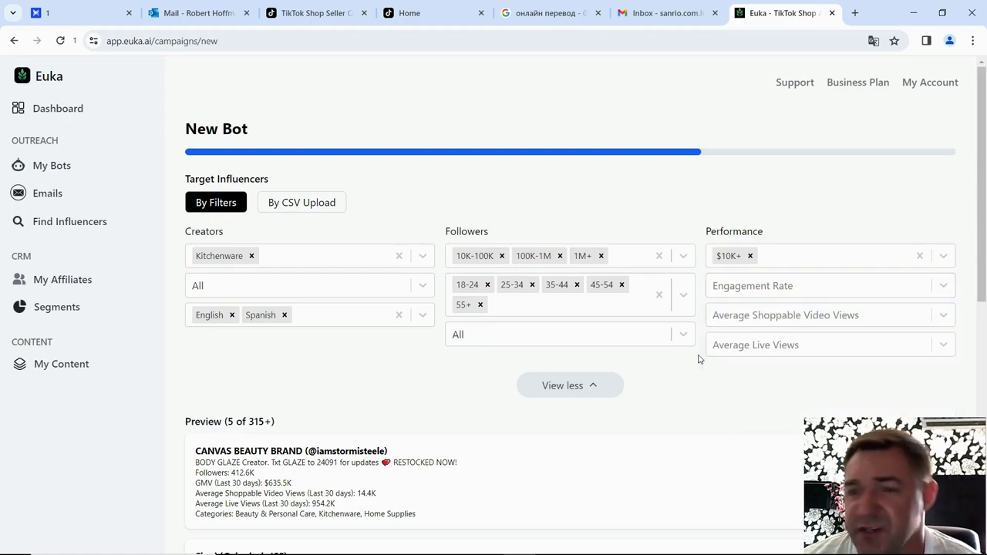
{"action": "left_click", "coordinate": [943, 314]}
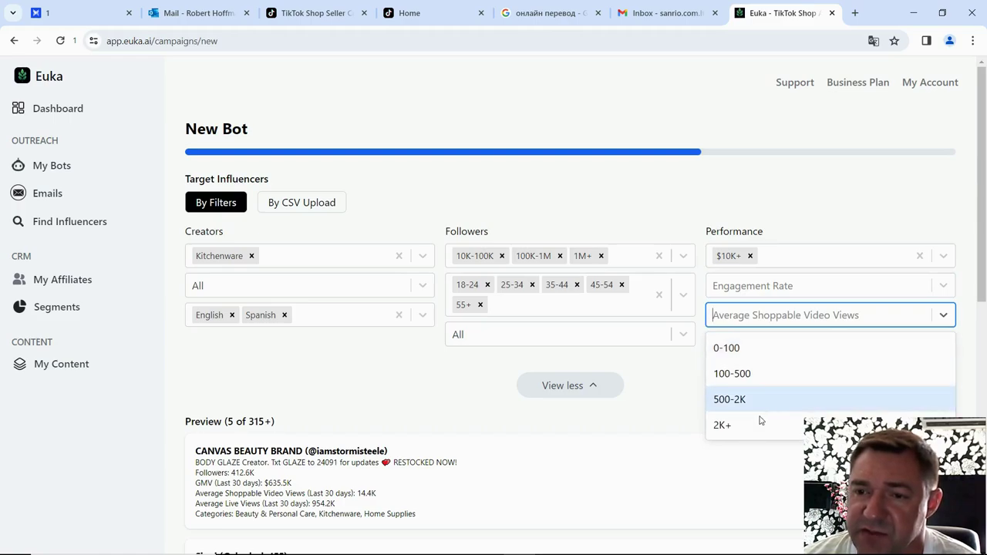
{"action": "left_click", "coordinate": [684, 379]}
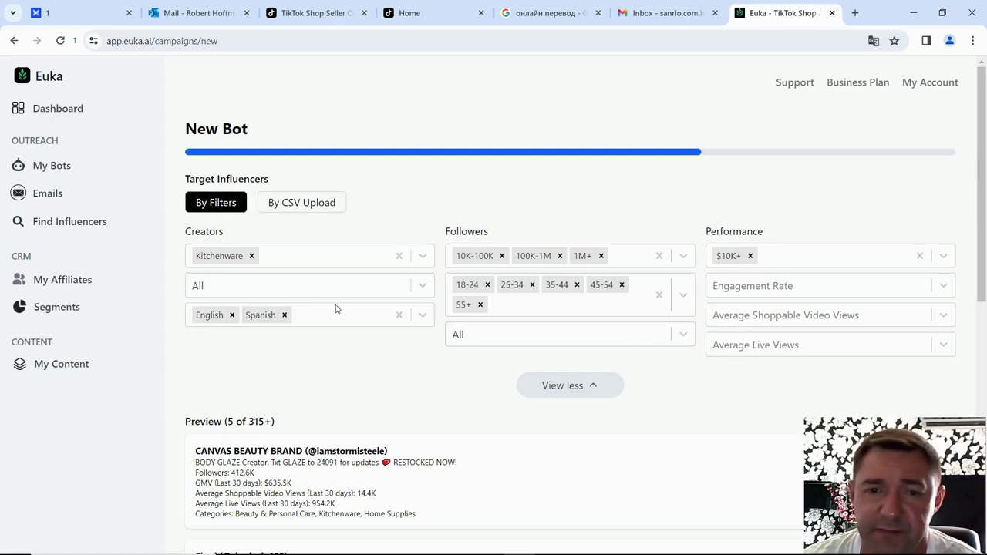
Finish creating the bot with the chosen filters and start the "резинки для льда2" bot in the My Bots list
{"action": "scroll", "coordinate": [671, 342], "scroll_direction": "down", "scroll_amount": 7}
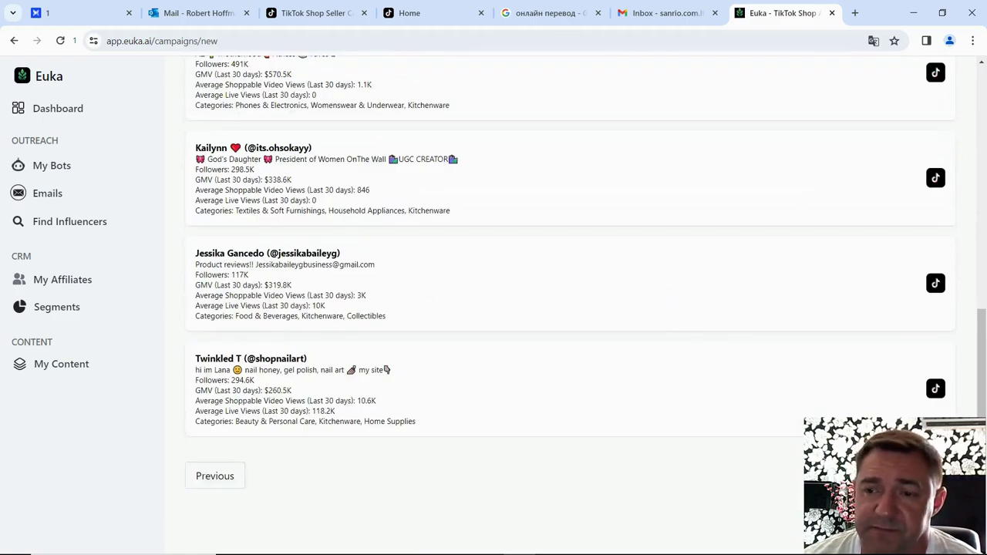
{"action": "key", "text": "alt+Left"}
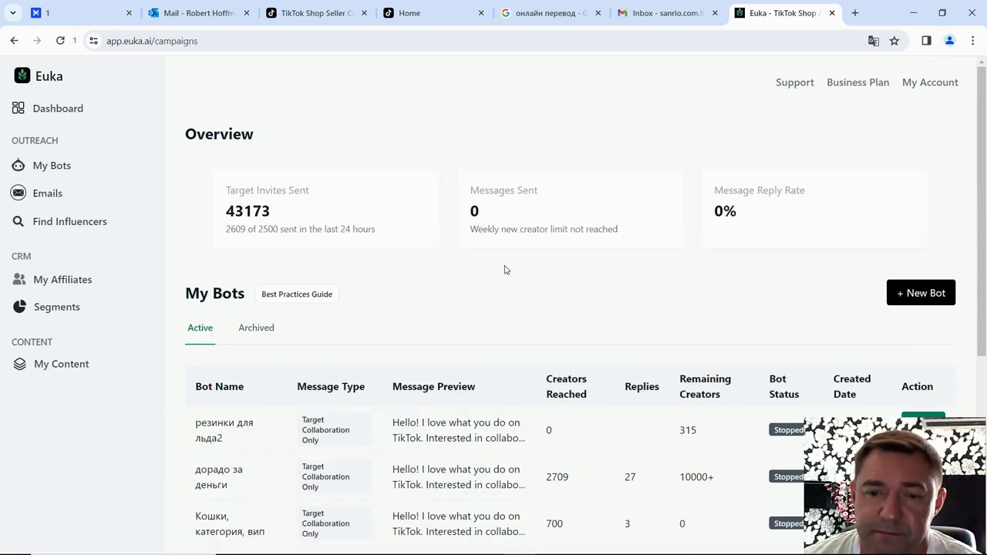
{"action": "scroll", "coordinate": [505, 270], "scroll_direction": "down", "scroll_amount": 1}
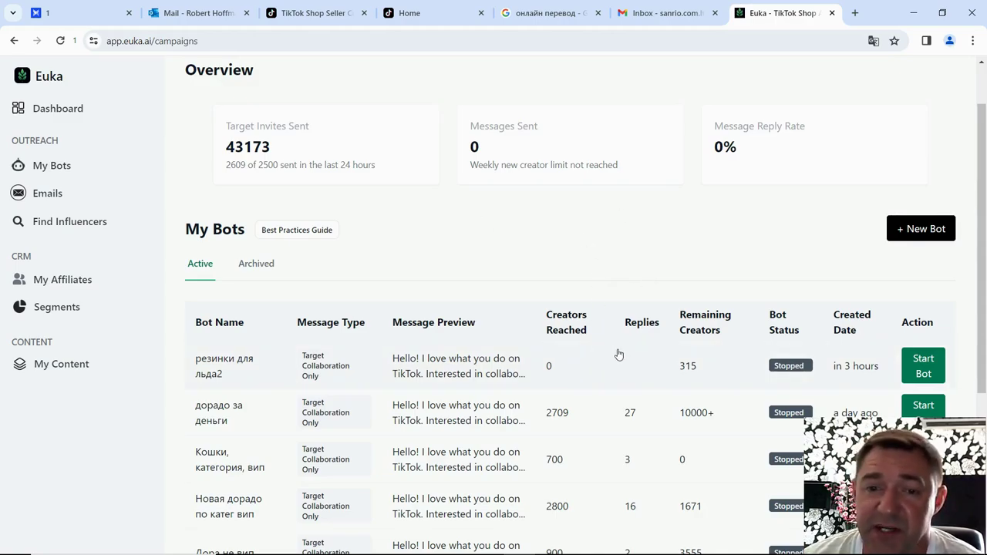
{"action": "scroll", "coordinate": [619, 354], "scroll_direction": "down", "scroll_amount": 2}
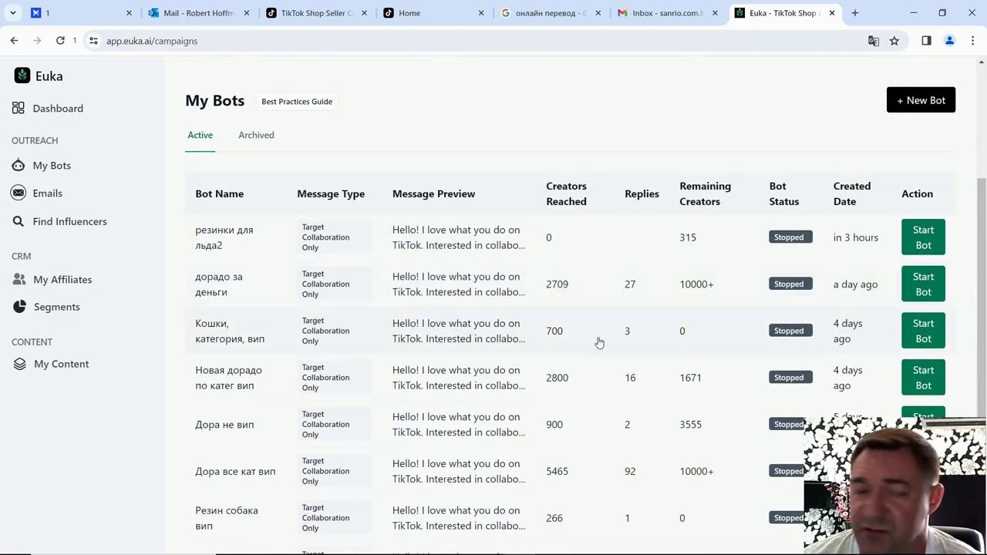
{"action": "scroll", "coordinate": [577, 334], "scroll_direction": "up", "scroll_amount": 3}
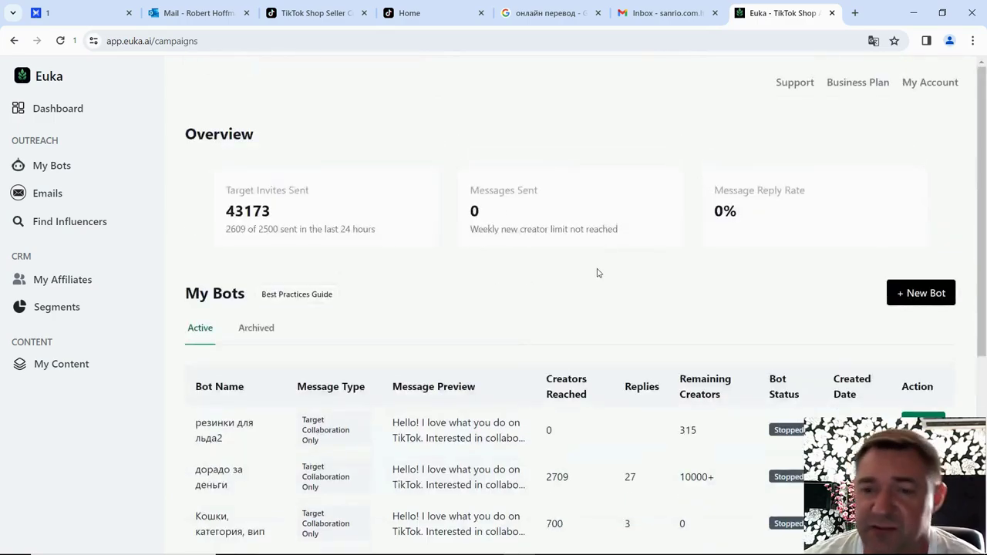
{"action": "scroll", "coordinate": [596, 273], "scroll_direction": "down", "scroll_amount": 1}
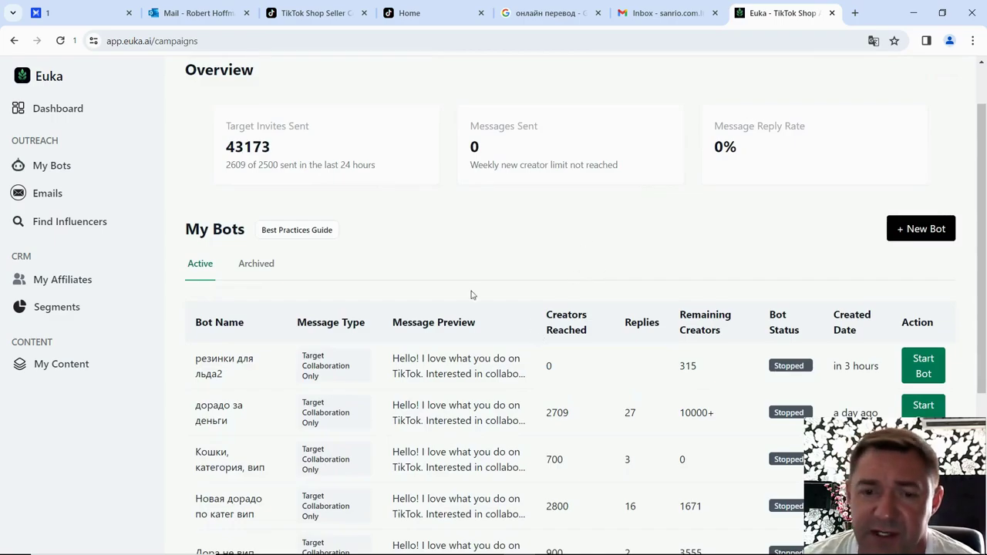
{"action": "scroll", "coordinate": [506, 278], "scroll_direction": "up", "scroll_amount": 1}
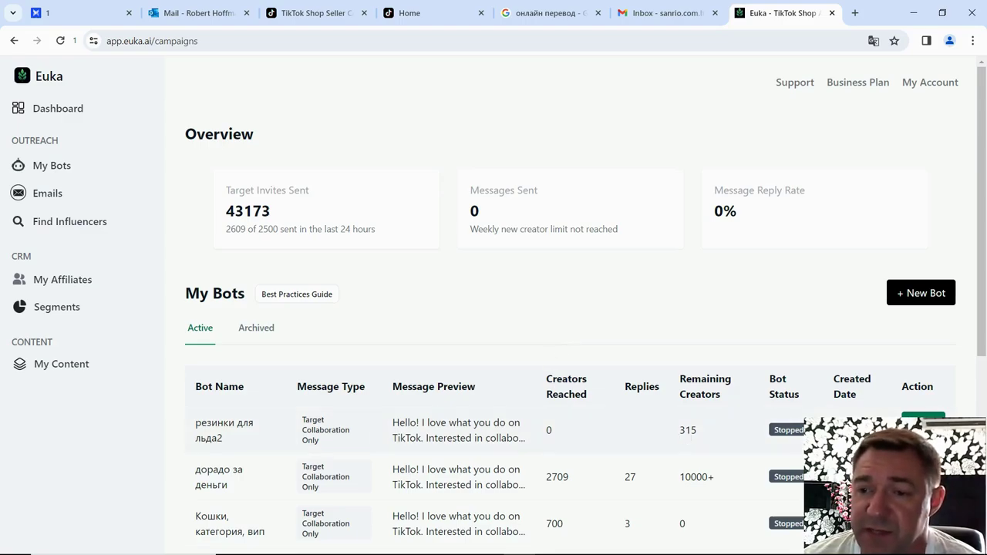
{"action": "left_click", "coordinate": [923, 420]}
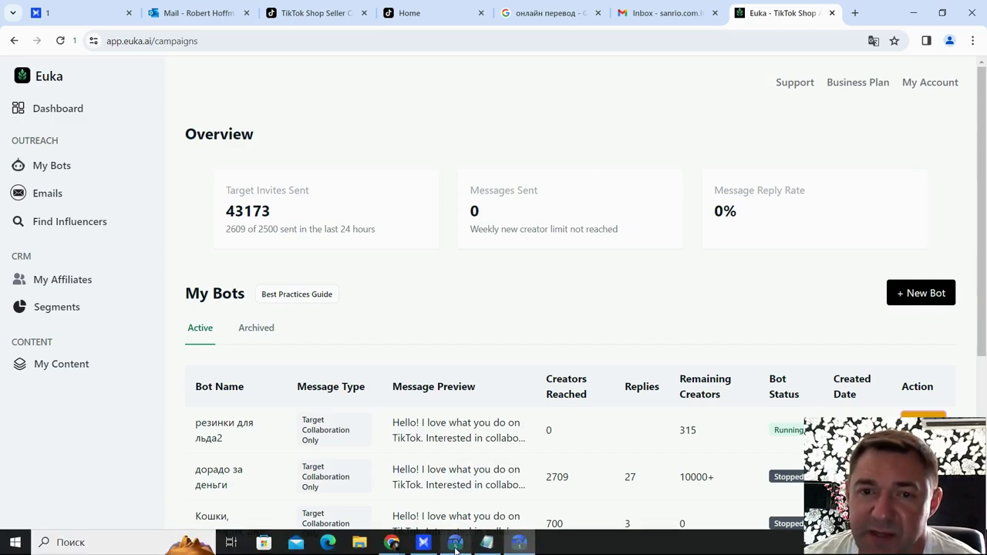
Switch to the other browser window's TikTok Shop Affiliate Center and examine the Sample Requests awaiting review
{"action": "left_click", "coordinate": [456, 542]}
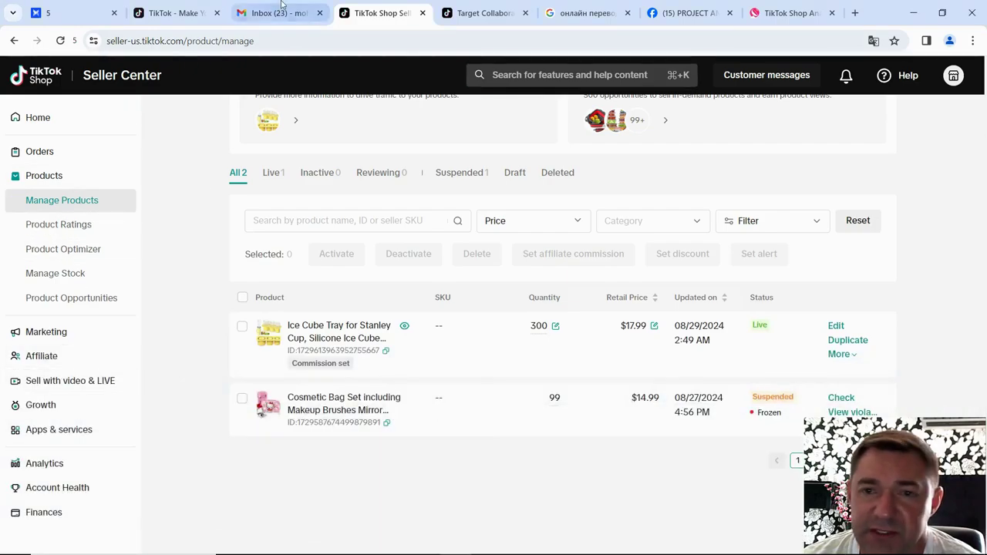
{"action": "left_click", "coordinate": [496, 15]}
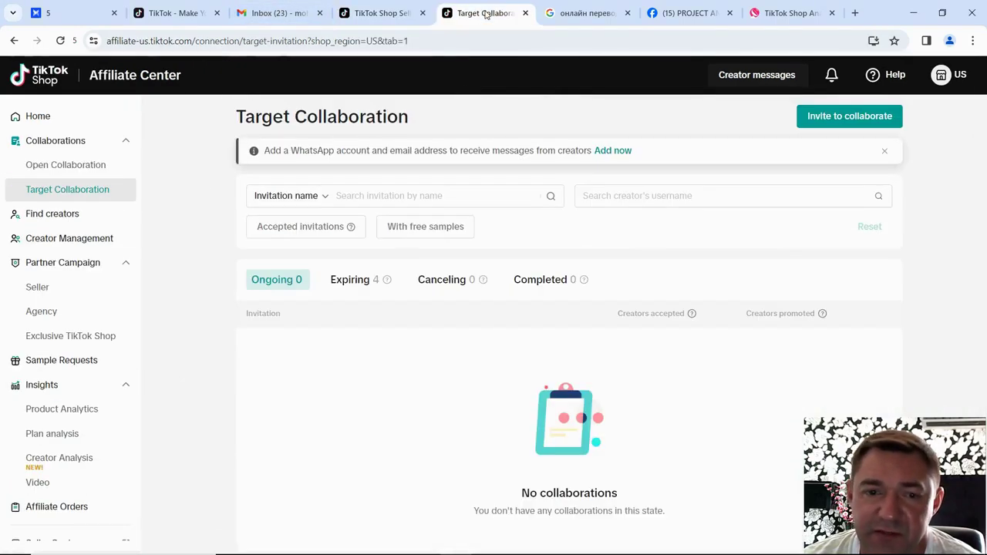
{"action": "left_click", "coordinate": [73, 362]}
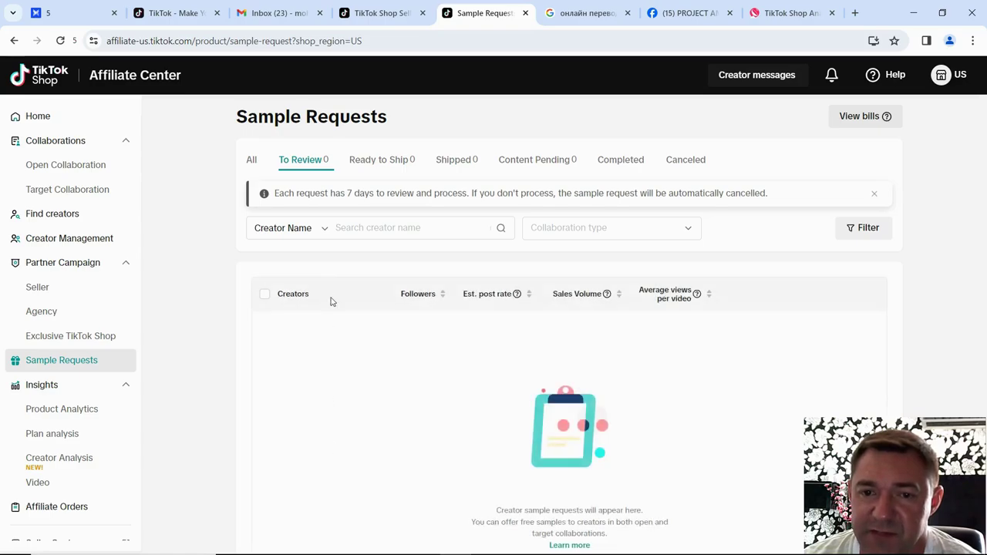
{"action": "scroll", "coordinate": [331, 301], "scroll_direction": "down", "scroll_amount": 1}
{"action": "scroll", "coordinate": [331, 300], "scroll_direction": "down", "scroll_amount": 1}
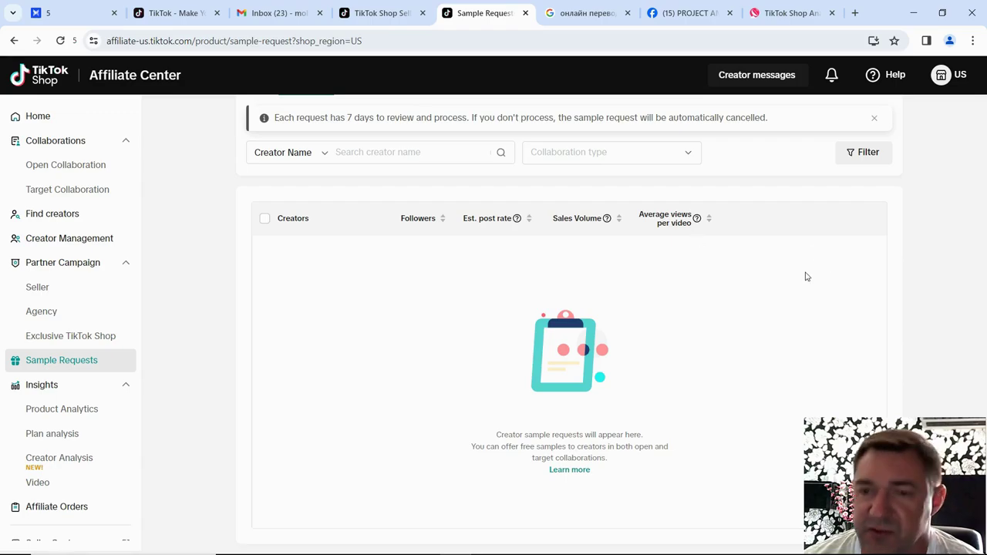
Check the orders awaiting shipment in TikTok Shop Seller Center and return to the Euka bot list to view the bot's progress
{"action": "left_click", "coordinate": [385, 12]}
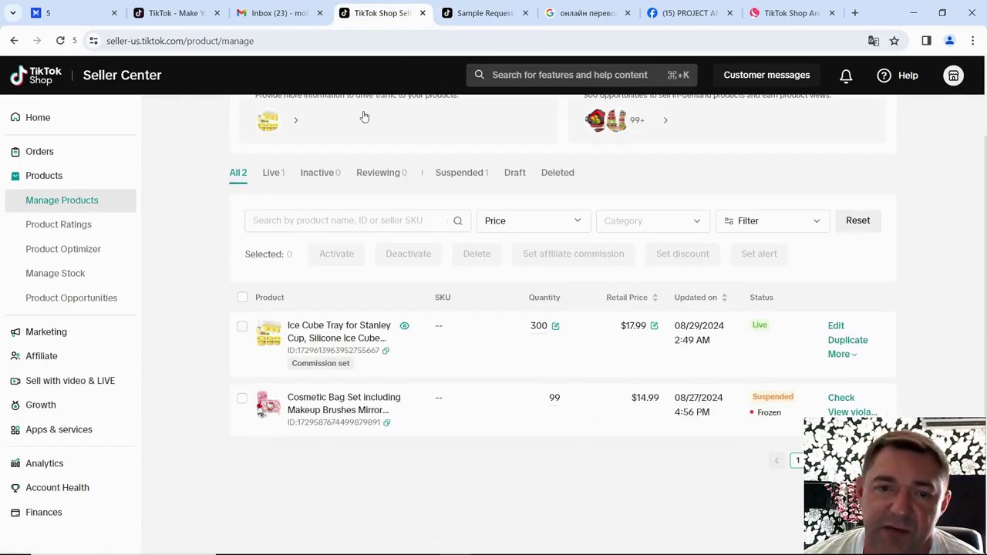
{"action": "left_click", "coordinate": [71, 157]}
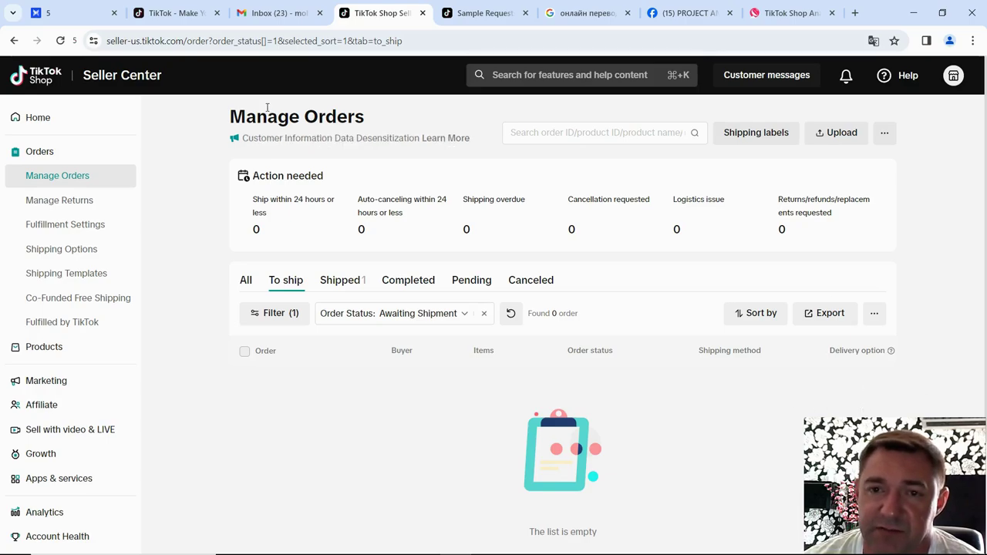
{"action": "left_click", "coordinate": [479, 14]}
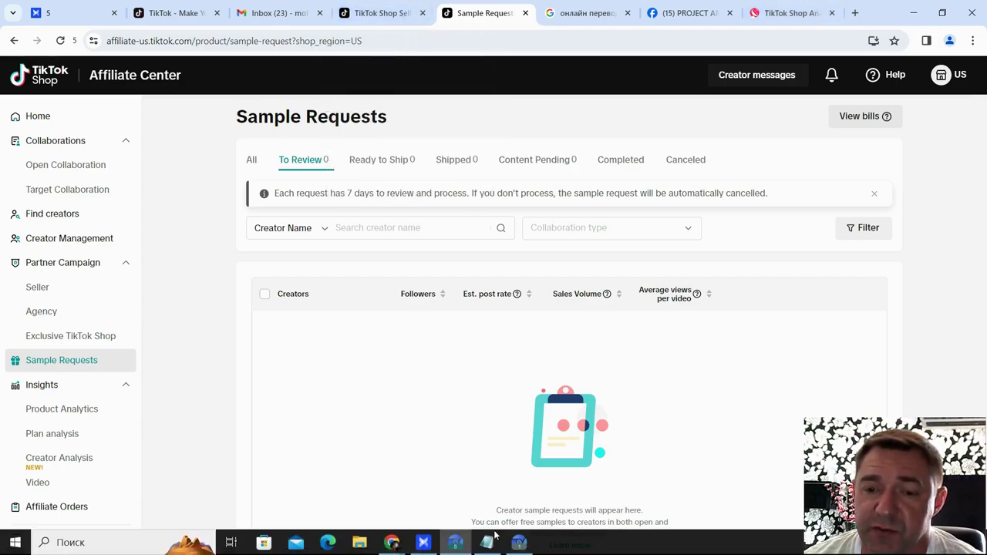
{"action": "left_click", "coordinate": [524, 544]}
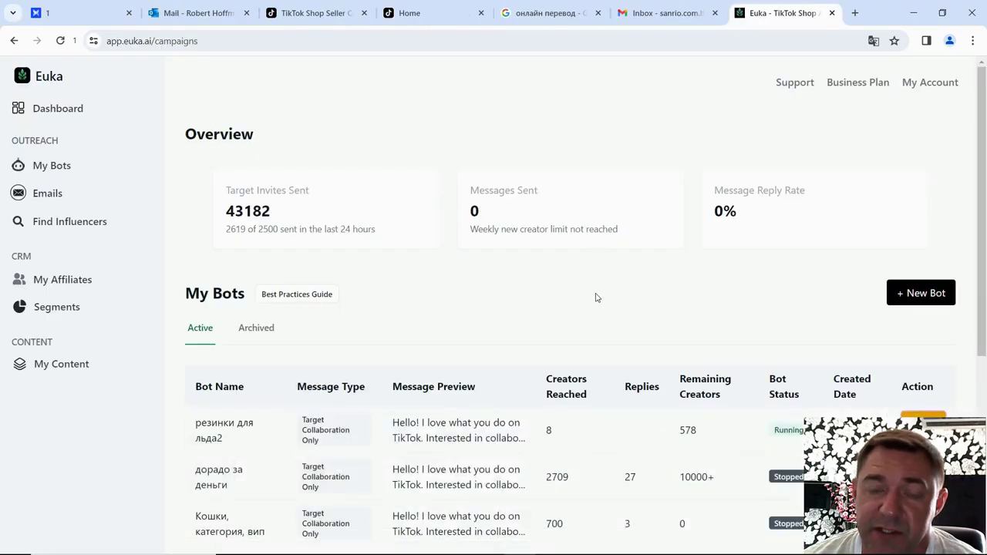
{"action": "scroll", "coordinate": [529, 288], "scroll_direction": "down", "scroll_amount": 1}
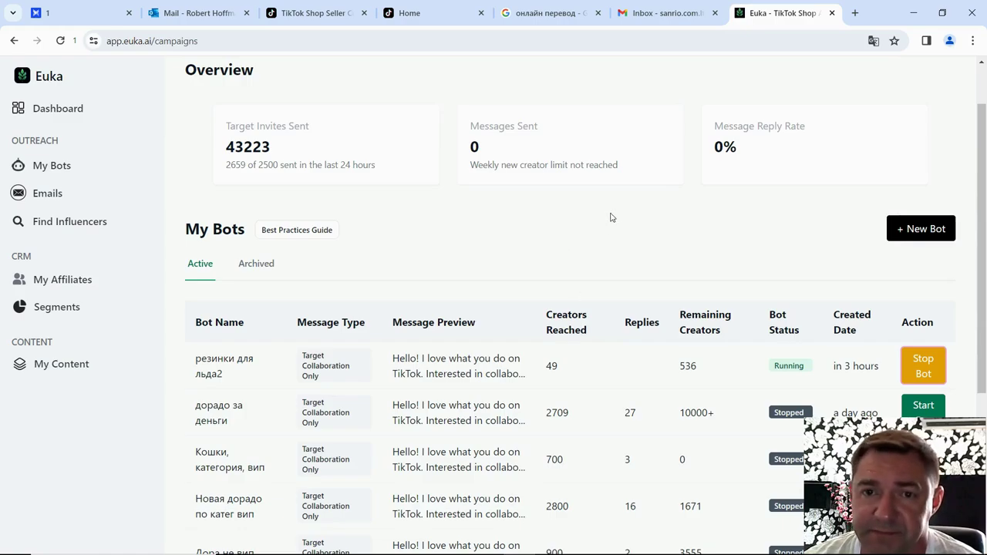
Examine the expiring target collaboration invitations in this store's TikTok Shop Affiliate Center and return to the Euka bot list
{"action": "left_click", "coordinate": [423, 12]}
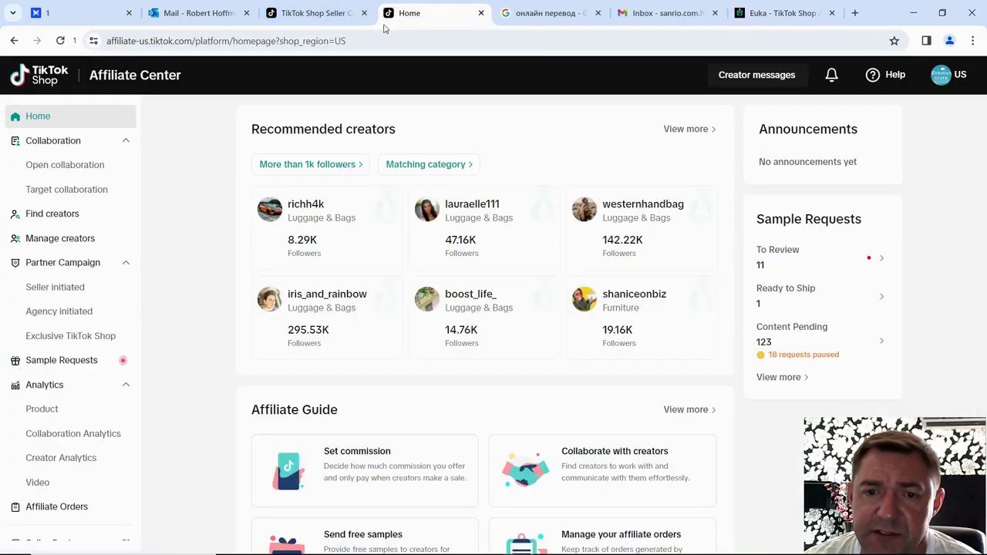
{"action": "left_click", "coordinate": [305, 12]}
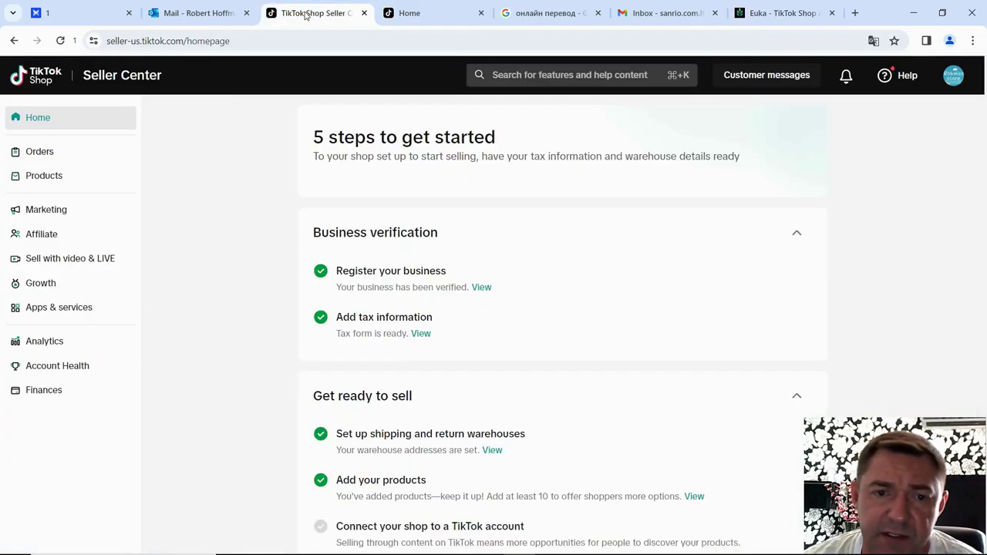
{"action": "left_click", "coordinate": [418, 13]}
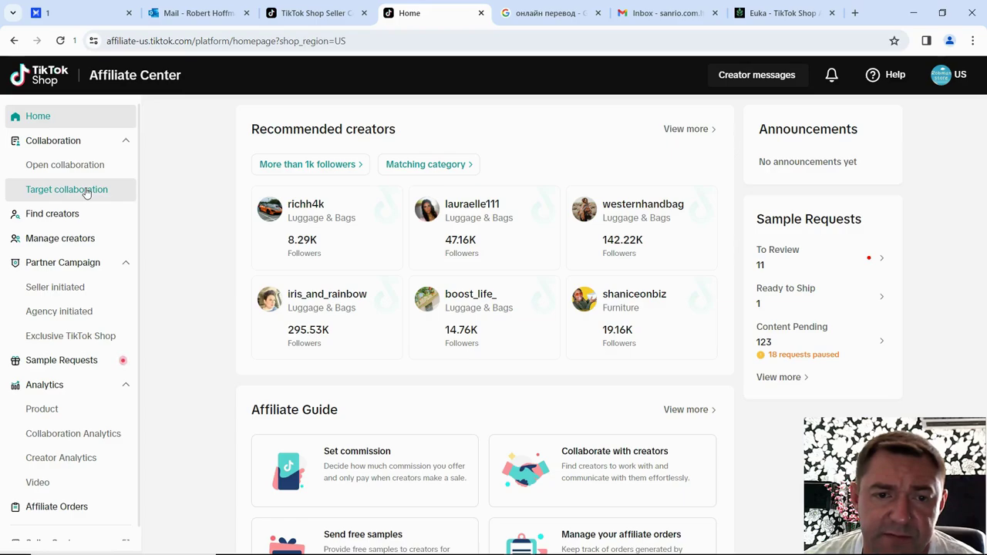
{"action": "left_click", "coordinate": [86, 193]}
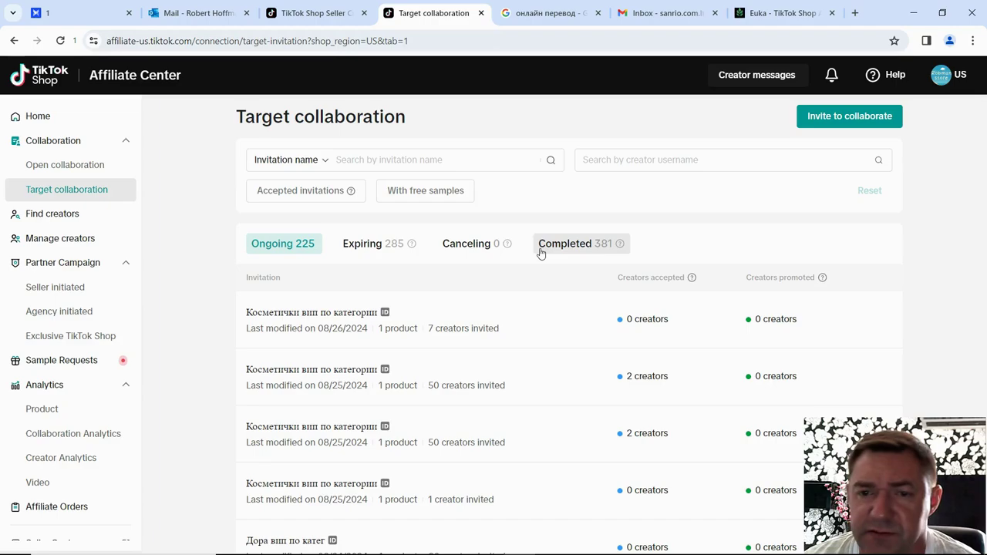
{"action": "left_click", "coordinate": [387, 249]}
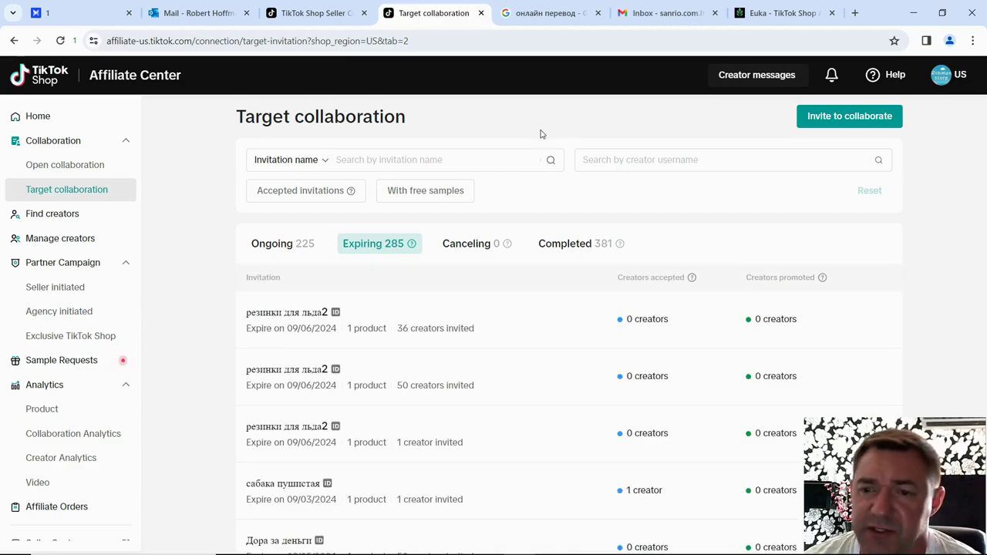
{"action": "mouse_move", "coordinate": [733, 324]}
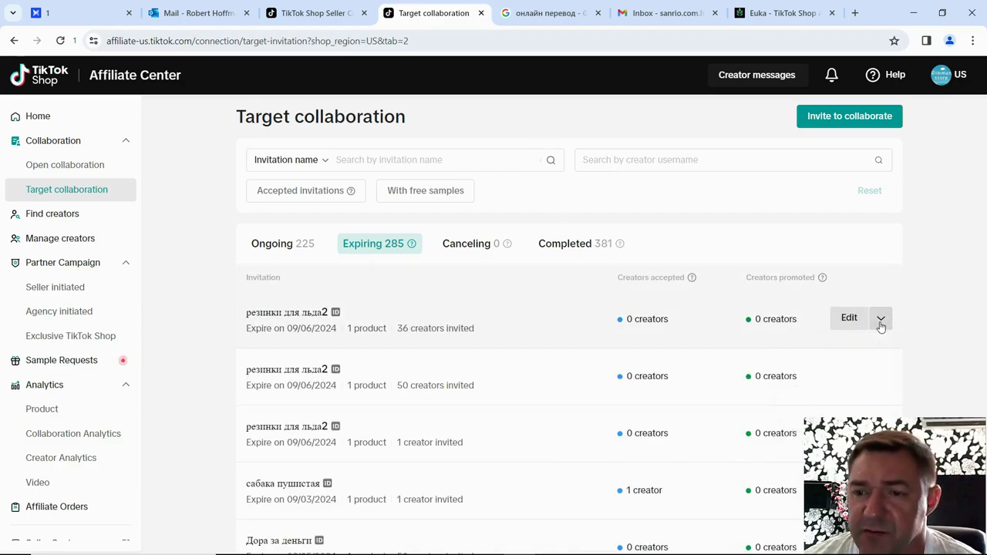
{"action": "mouse_move", "coordinate": [880, 326]}
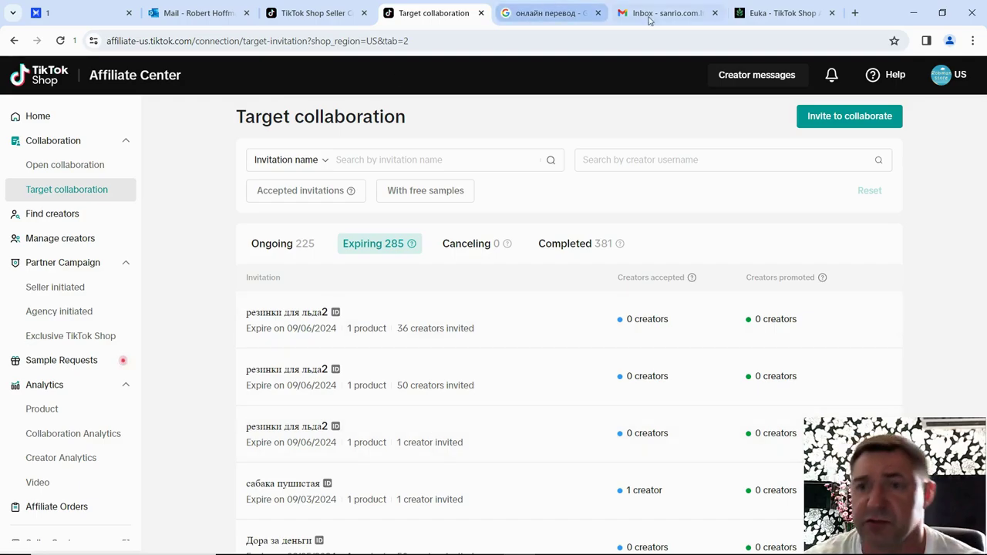
{"action": "left_click", "coordinate": [783, 14]}
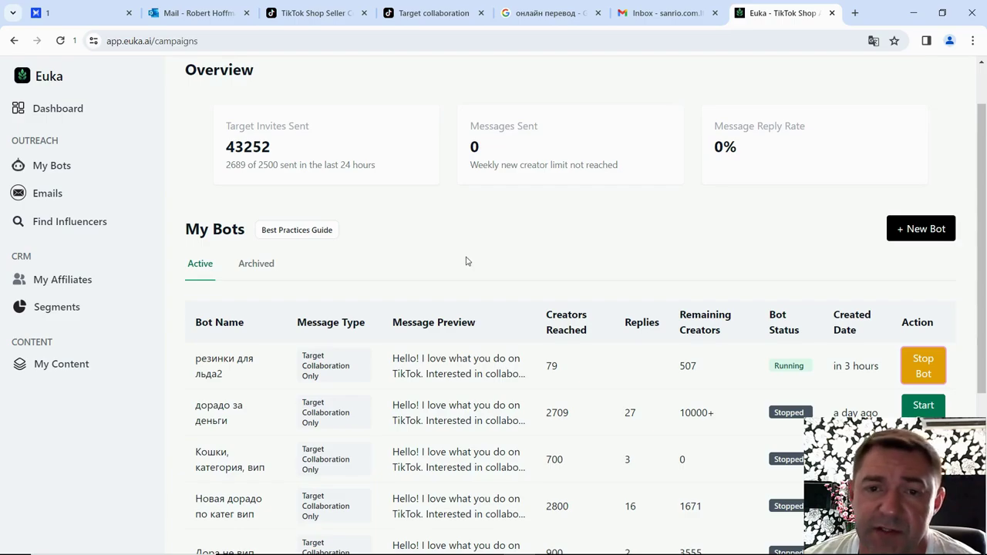
Check the bots' progress in the Euka overview and return to the target collaboration invitations in TikTok Shop Affiliate Center
{"action": "scroll", "coordinate": [465, 261], "scroll_direction": "up", "scroll_amount": 1}
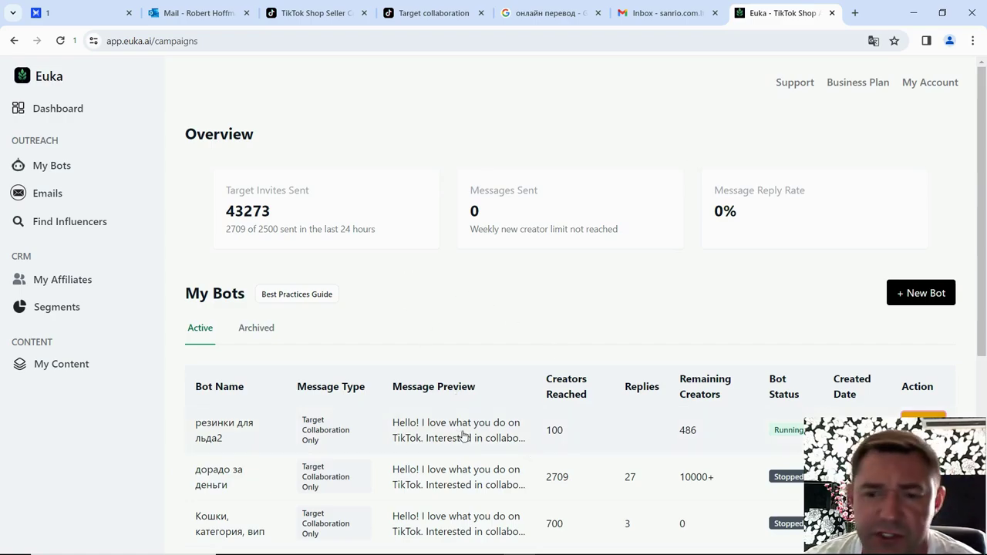
{"action": "scroll", "coordinate": [503, 436], "scroll_direction": "down", "scroll_amount": 1}
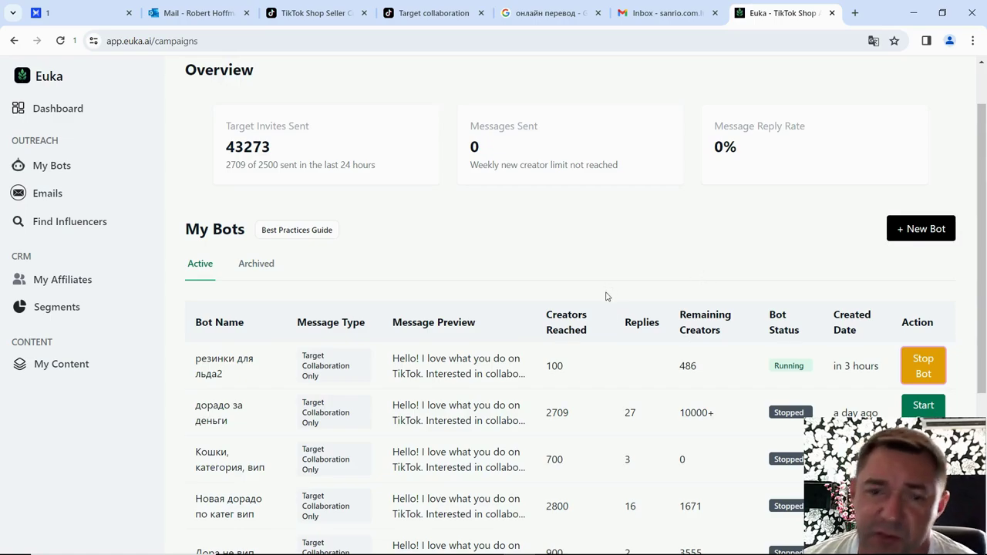
{"action": "scroll", "coordinate": [619, 275], "scroll_direction": "up", "scroll_amount": 1}
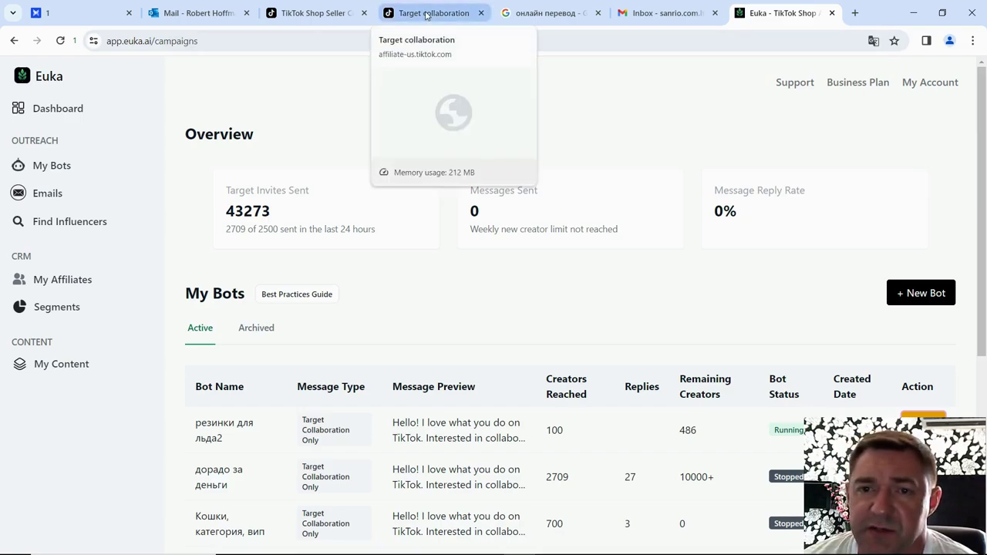
{"action": "left_click", "coordinate": [312, 13]}
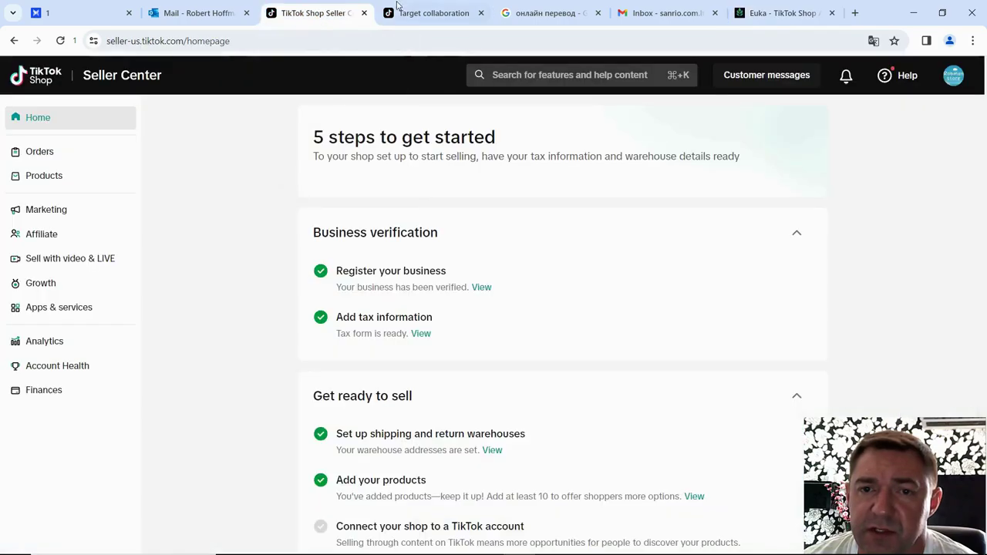
{"action": "left_click", "coordinate": [433, 13]}
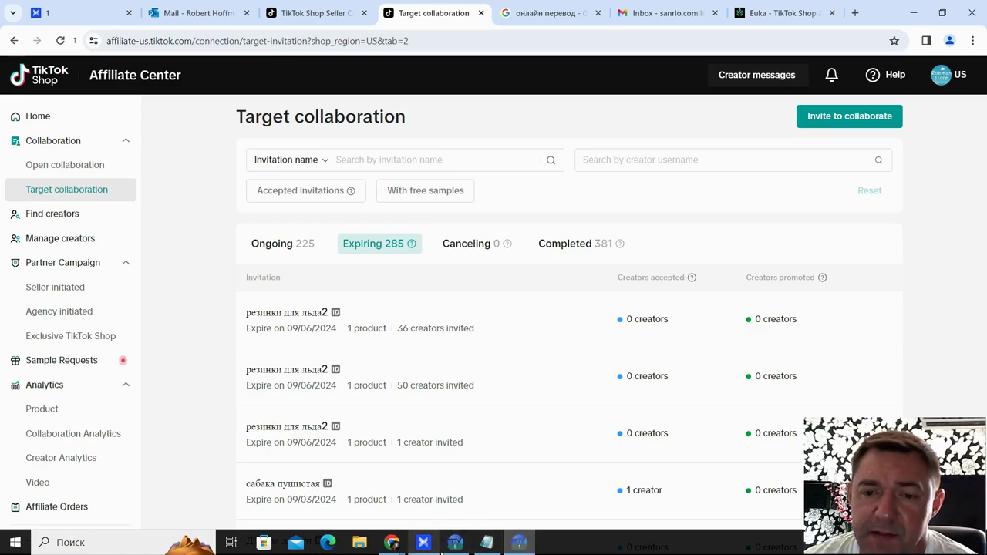
Switch to the other browser window's TikTok Shop Seller Center and check the buyer of the shipped order under Manage Orders
{"action": "left_click", "coordinate": [453, 547]}
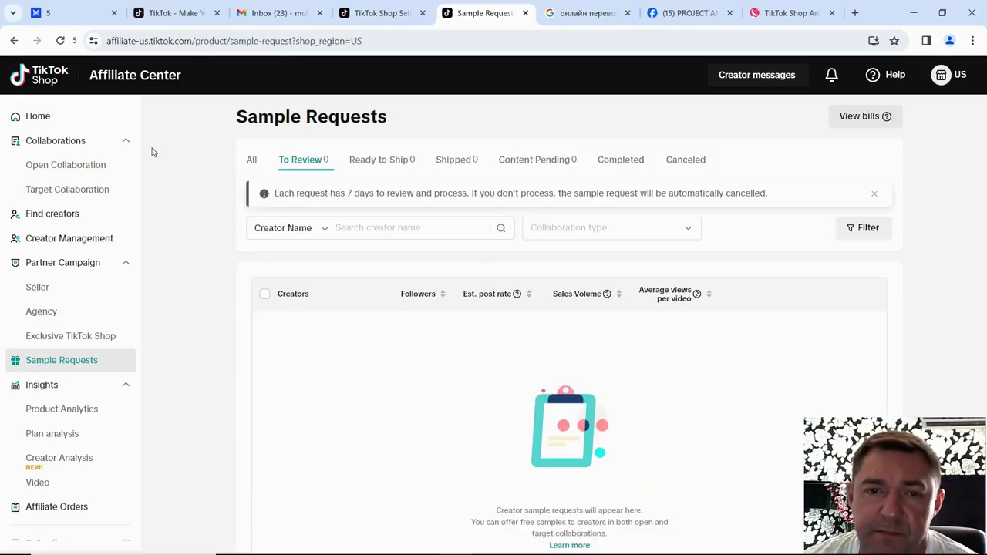
{"action": "left_click", "coordinate": [382, 13]}
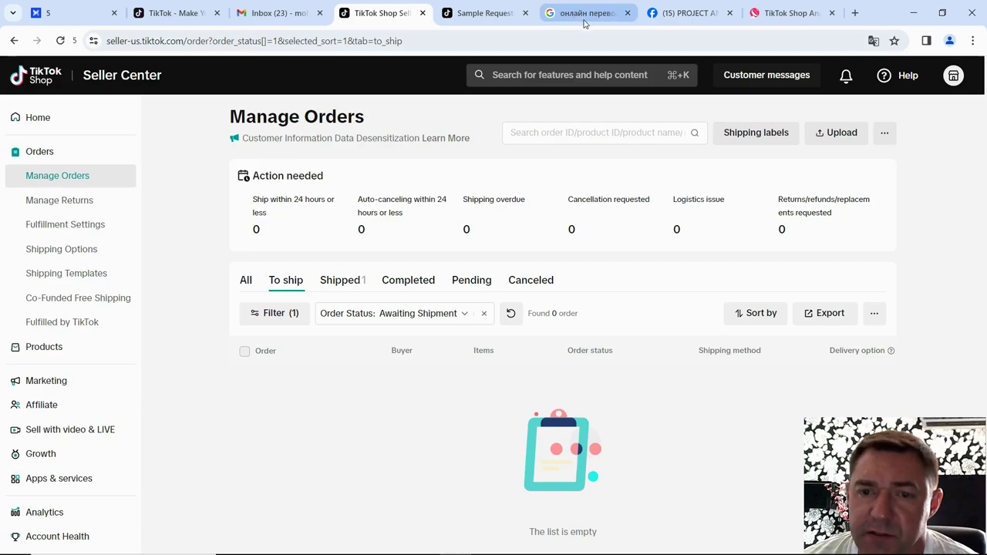
{"action": "left_click", "coordinate": [342, 283]}
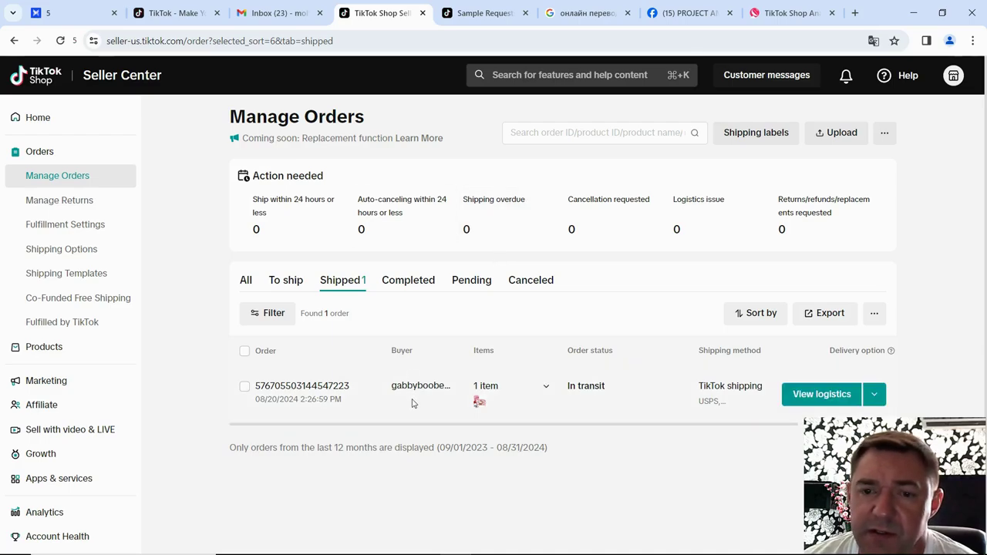
{"action": "left_click_drag", "start_coordinate": [392, 386], "coordinate": [454, 395]}
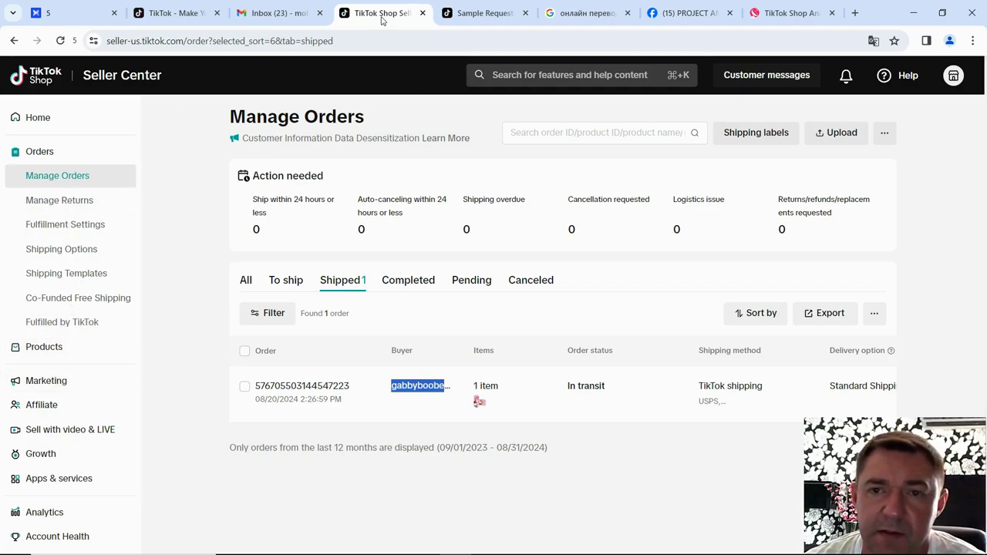
Open Find creators in this store's TikTok Shop Affiliate Center and look through the creator list and its filters
{"action": "left_click", "coordinate": [484, 13]}
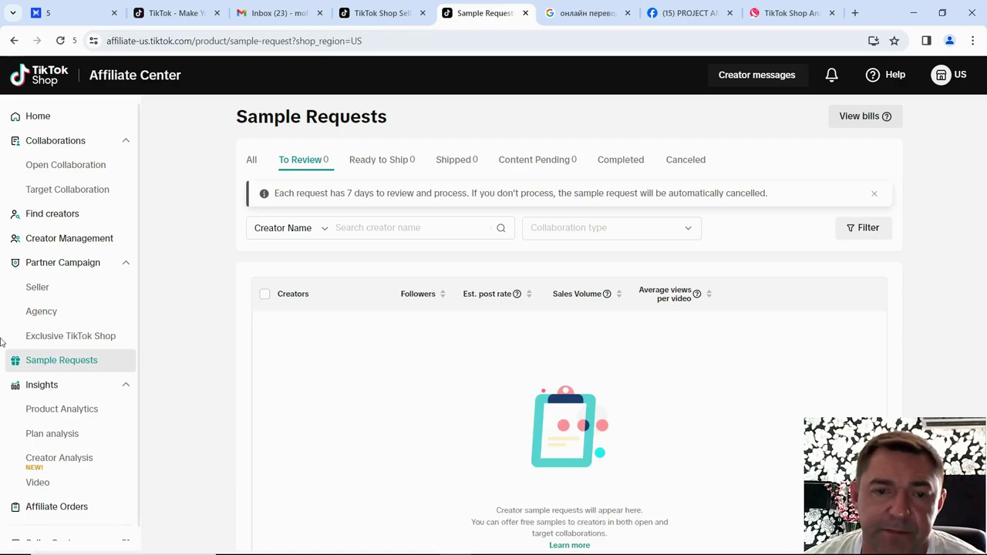
{"action": "left_click", "coordinate": [70, 218]}
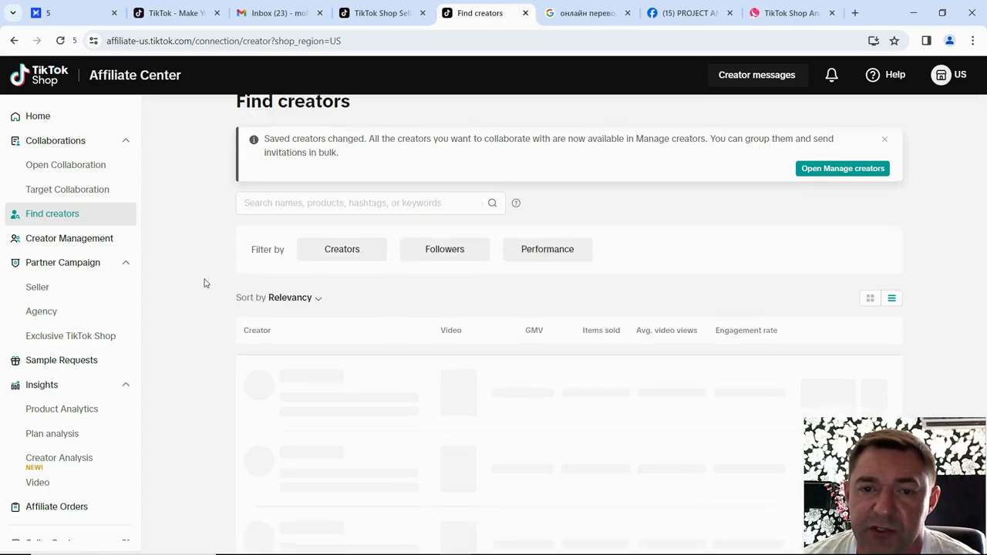
{"action": "scroll", "coordinate": [202, 282], "scroll_direction": "down", "scroll_amount": 1}
{"action": "scroll", "coordinate": [205, 283], "scroll_direction": "down", "scroll_amount": 1}
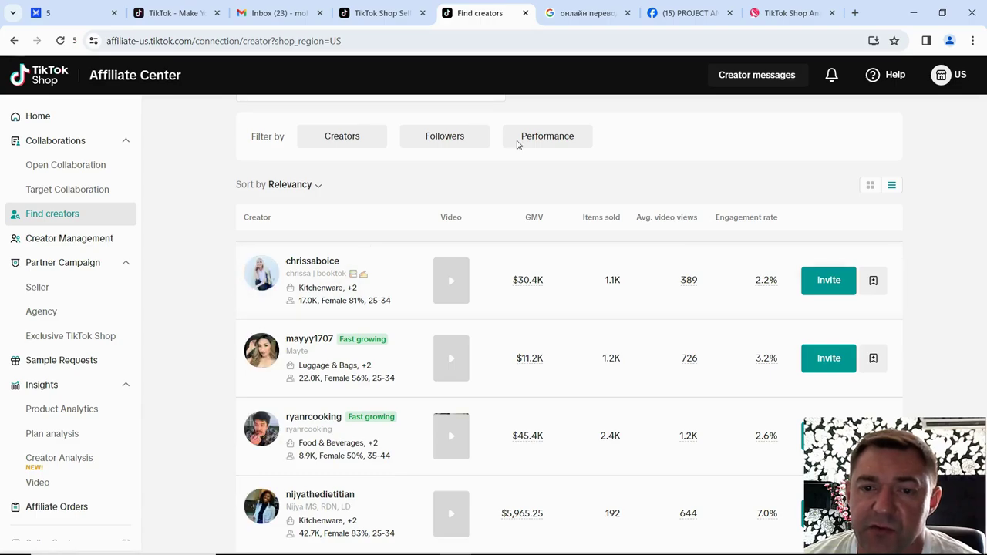
{"action": "scroll", "coordinate": [614, 185], "scroll_direction": "up", "scroll_amount": 2}
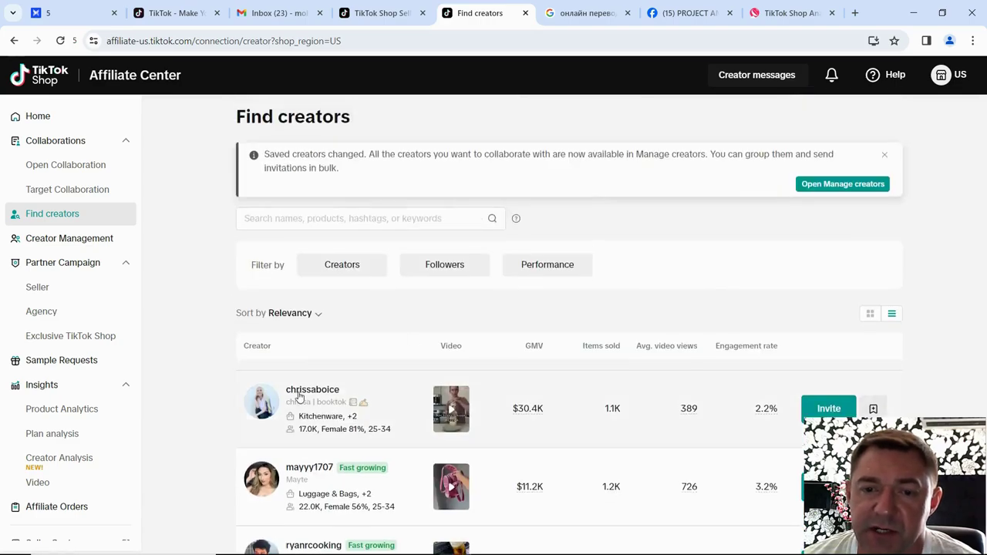
Open the first listed creator's profile and examine the sales figures, collaboration metrics, GMV trend and videos
{"action": "left_click", "coordinate": [300, 396]}
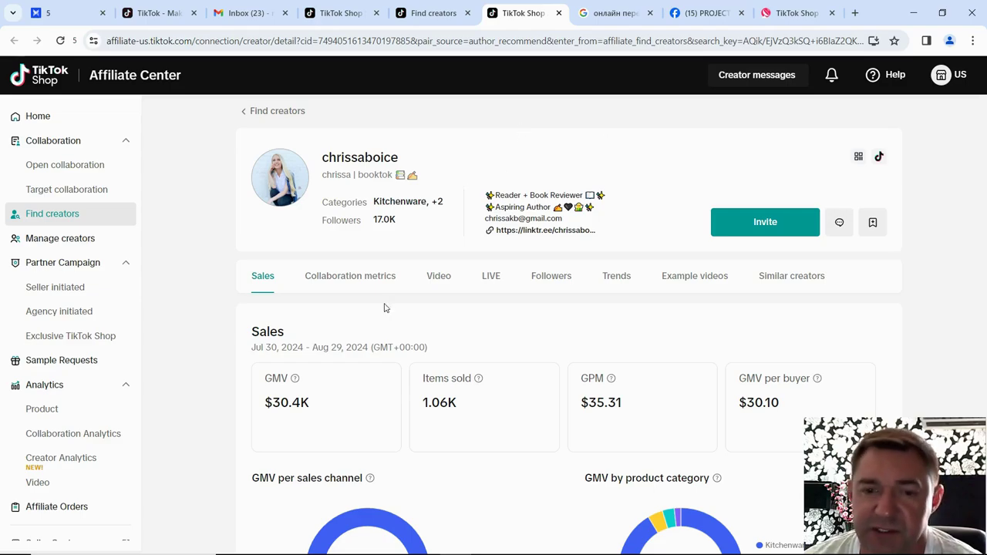
{"action": "scroll", "coordinate": [407, 301], "scroll_direction": "down", "scroll_amount": 7}
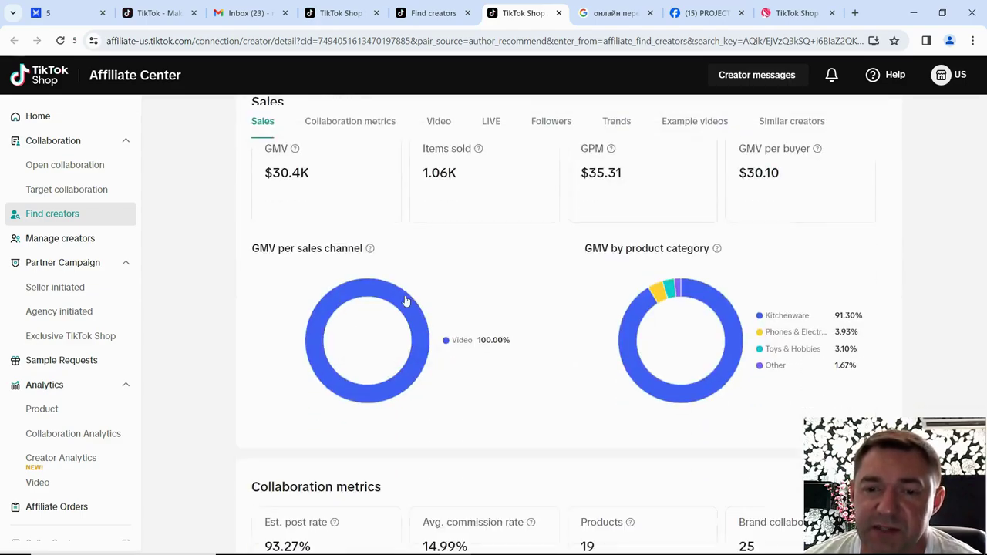
{"action": "scroll", "coordinate": [405, 300], "scroll_direction": "down", "scroll_amount": 15}
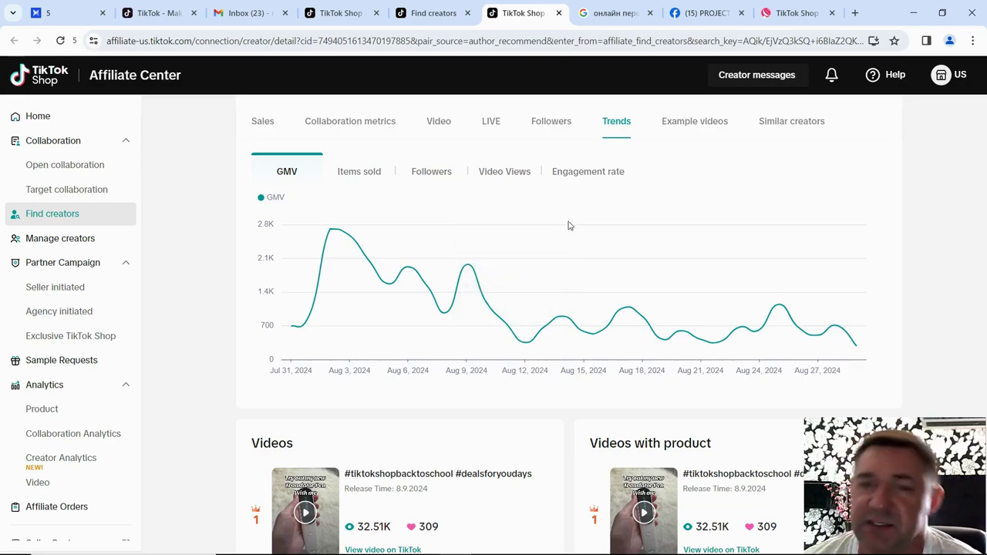
{"action": "scroll", "coordinate": [568, 223], "scroll_direction": "up", "scroll_amount": 10}
{"action": "scroll", "coordinate": [499, 280], "scroll_direction": "up", "scroll_amount": 8}
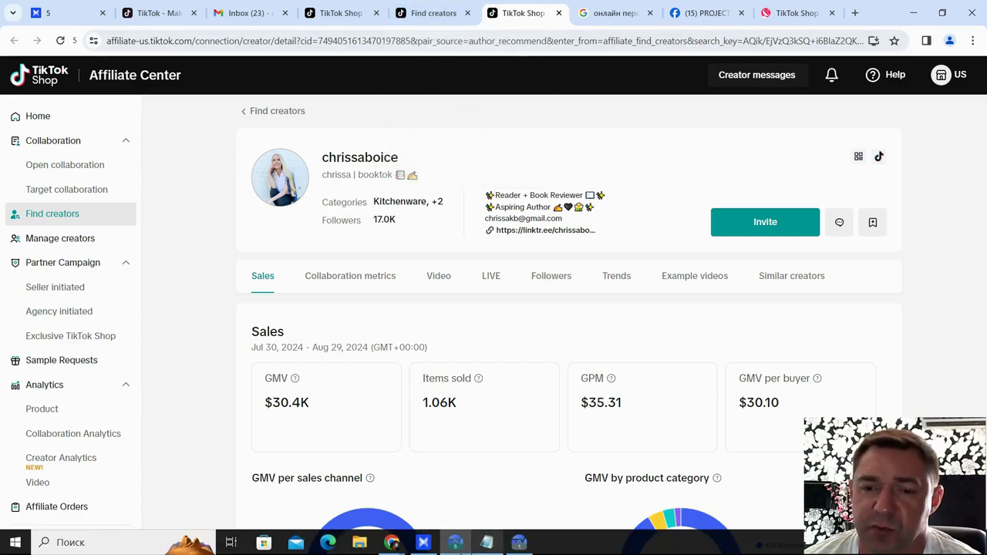
Switch back to the first store's browser window and return to the Euka bot list
{"action": "left_click", "coordinate": [519, 546]}
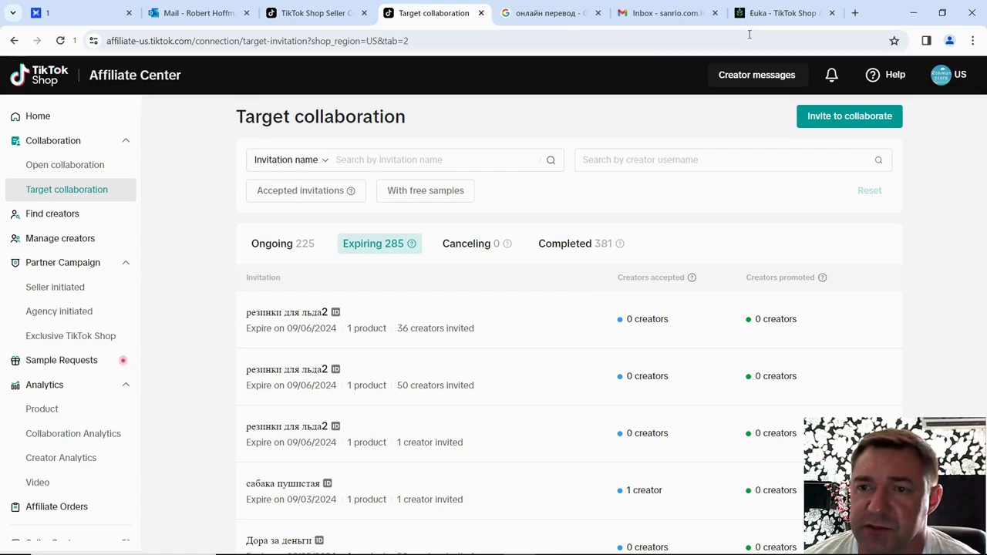
{"action": "left_click", "coordinate": [794, 17]}
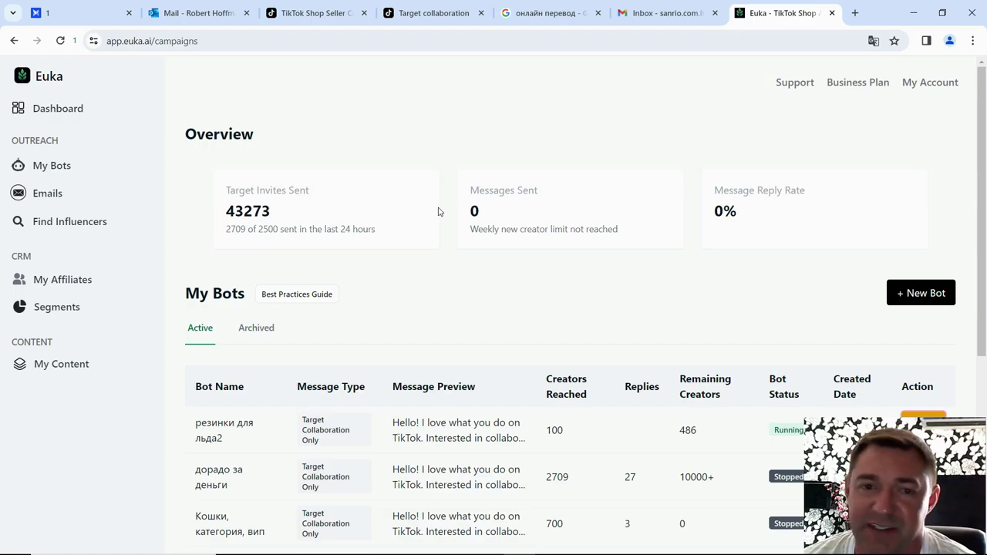
{"action": "mouse_move", "coordinate": [424, 549]}
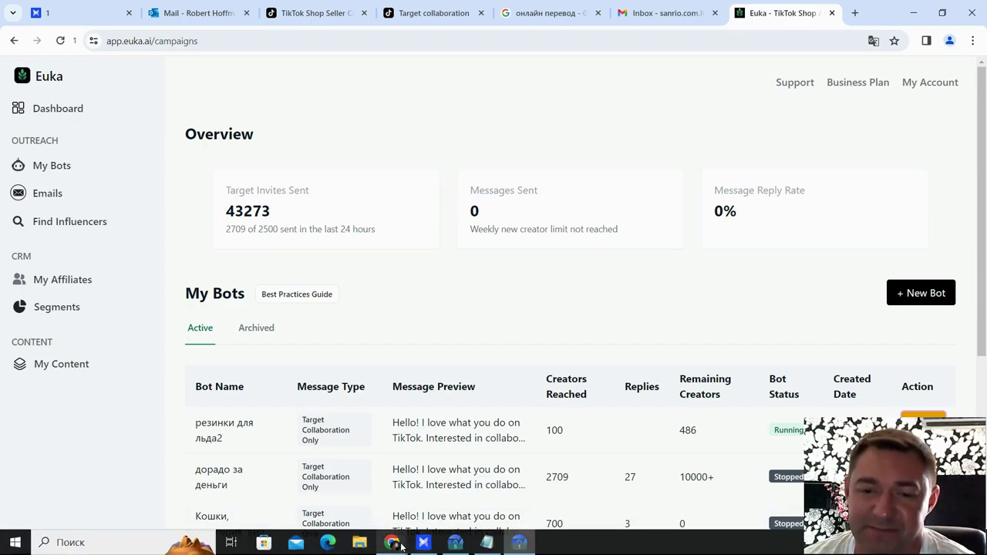